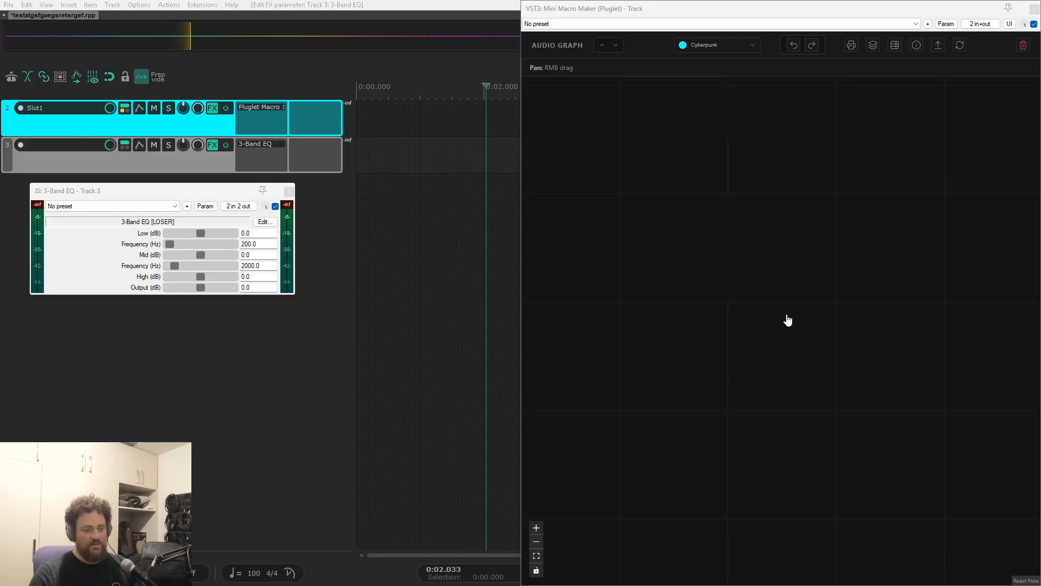
Add a macro node to the empty audio graph.
{"action": "right_click", "coordinate": [661, 243]}
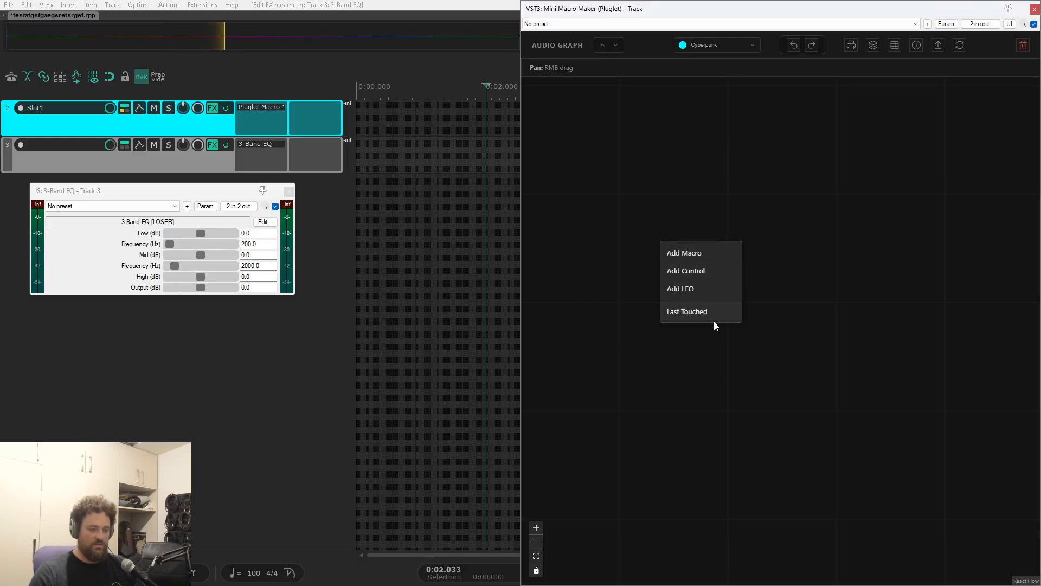
{"action": "left_click", "coordinate": [712, 259]}
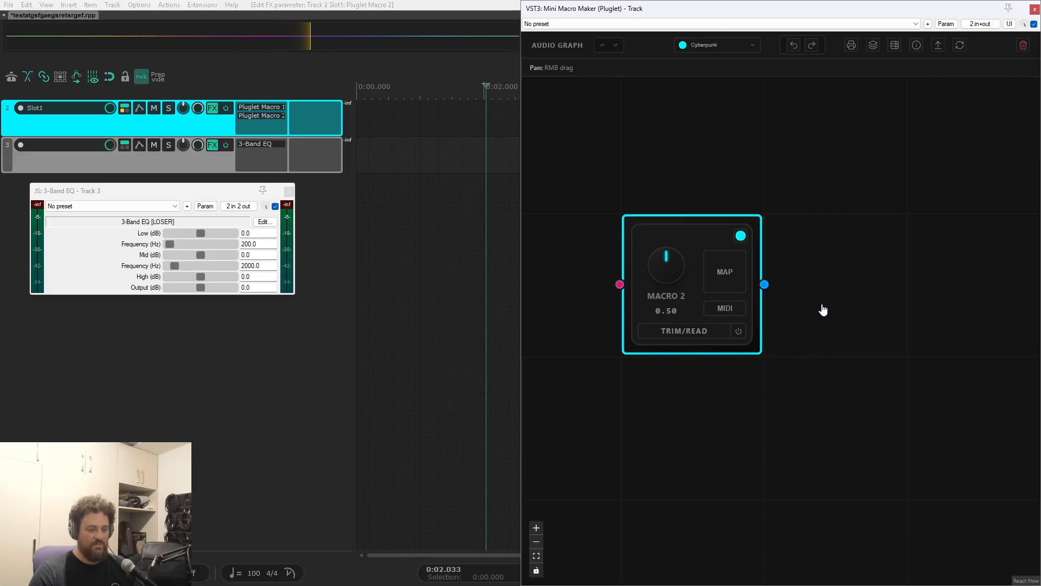
{"action": "left_click_drag", "start_coordinate": [820, 309], "coordinate": [801, 297]}
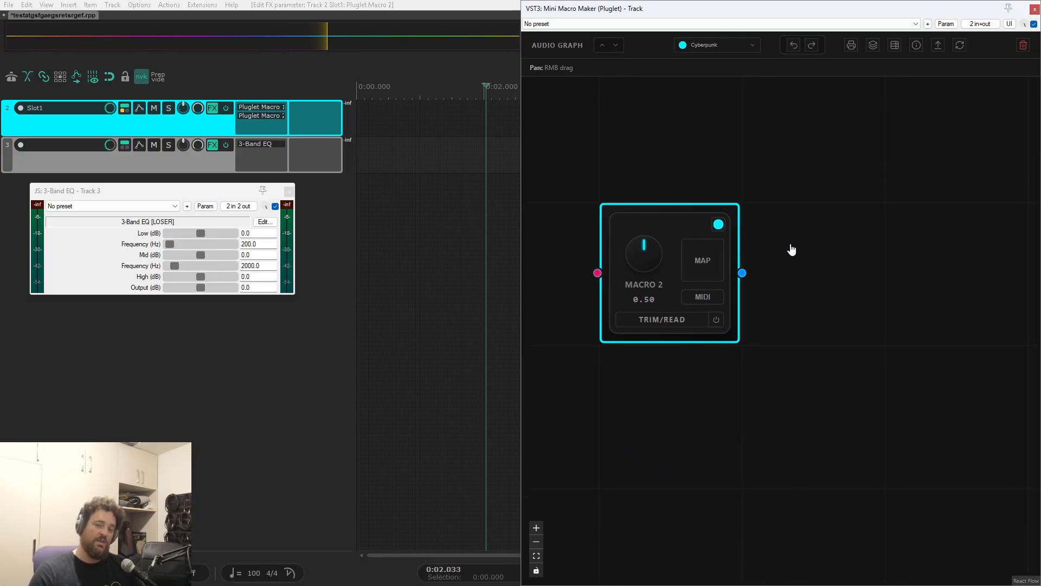
Map the macro to the 3-Band EQ's Low and Mid gains, setting them to 4.0 dB and -9.0 dB, and end mapping.
{"action": "left_click", "coordinate": [704, 264]}
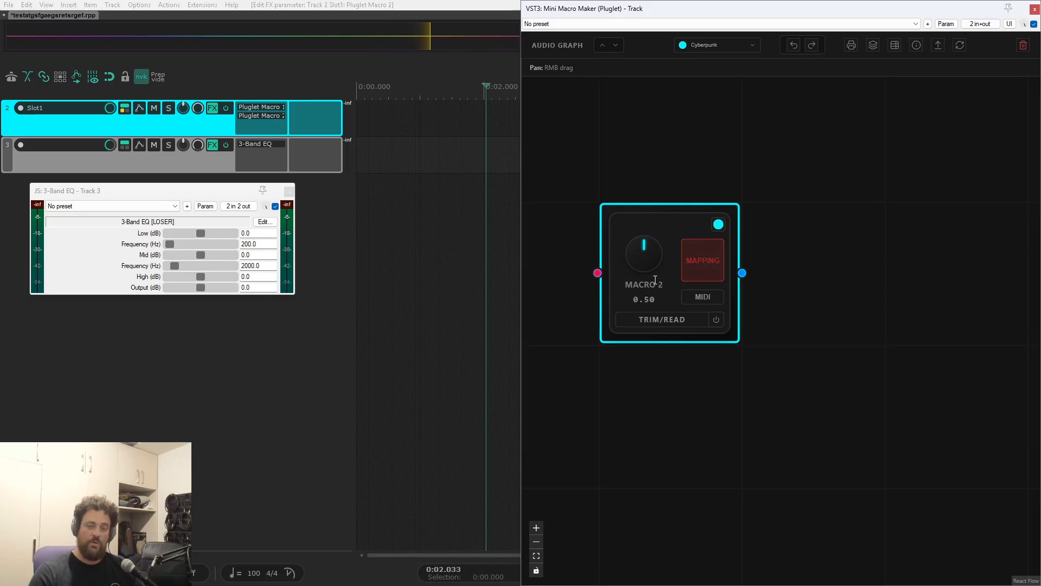
{"action": "mouse_move", "coordinate": [200, 231]}
{"action": "left_mouse_down"}
{"action": "mouse_move", "coordinate": [177, 232]}
{"action": "mouse_move", "coordinate": [226, 238]}
{"action": "mouse_move", "coordinate": [207, 239]}
{"action": "left_mouse_up"}
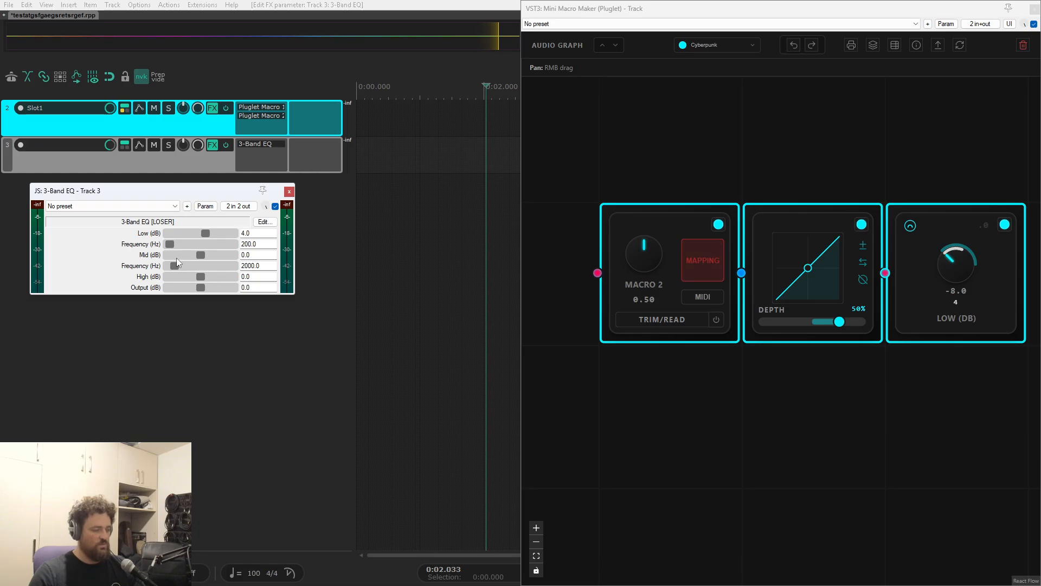
{"action": "mouse_move", "coordinate": [204, 258]}
{"action": "left_mouse_down"}
{"action": "mouse_move", "coordinate": [192, 254]}
{"action": "mouse_move", "coordinate": [217, 255]}
{"action": "mouse_move", "coordinate": [194, 251]}
{"action": "left_mouse_up"}
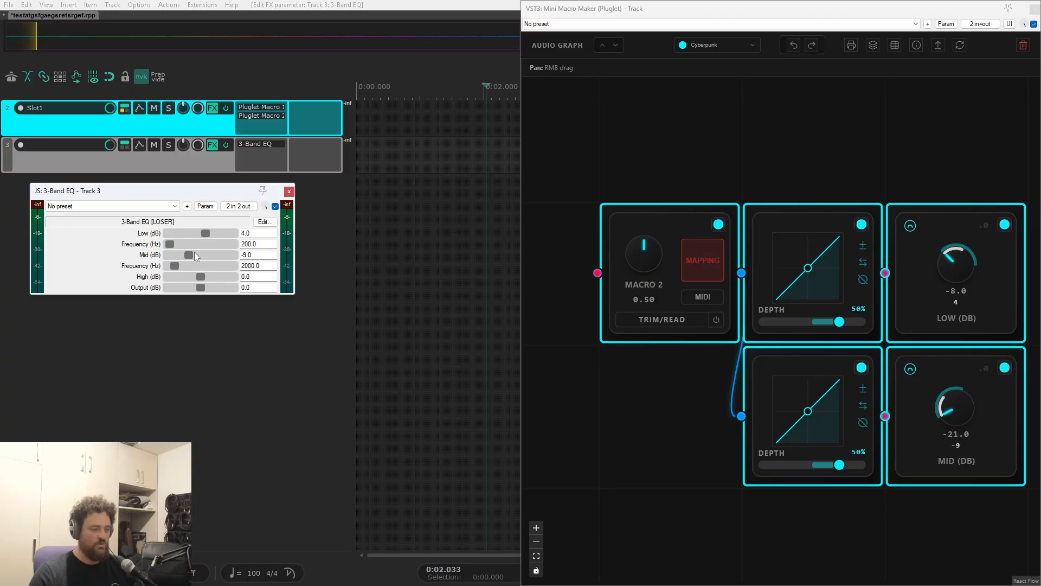
{"action": "left_click", "coordinate": [712, 268]}
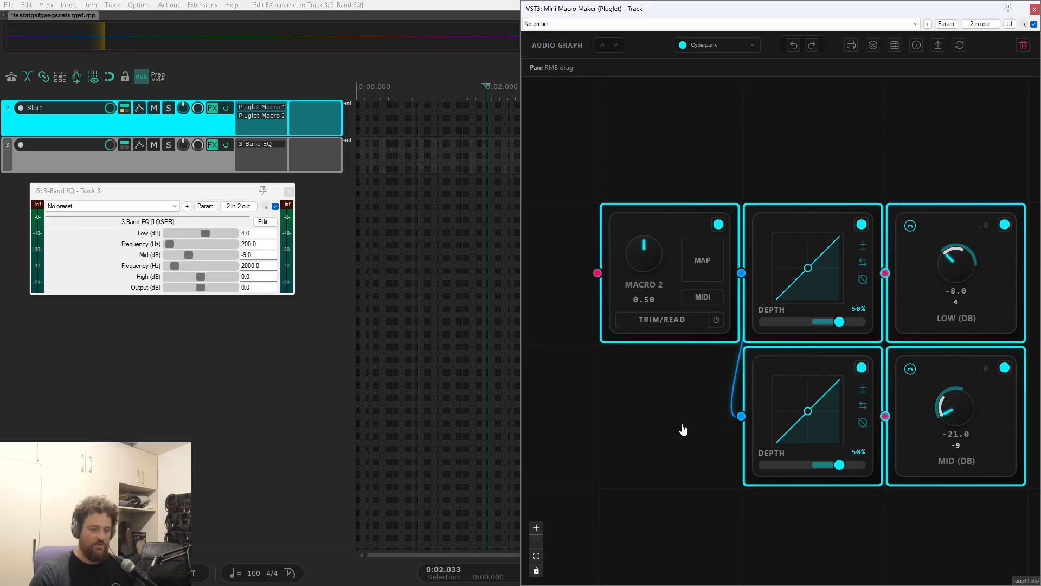
Examine the mapped chain by selecting the macro, upper curve and Low (dB) nodes in turn, then clear the selection.
{"action": "left_click_drag", "start_coordinate": [690, 449], "coordinate": [668, 408]}
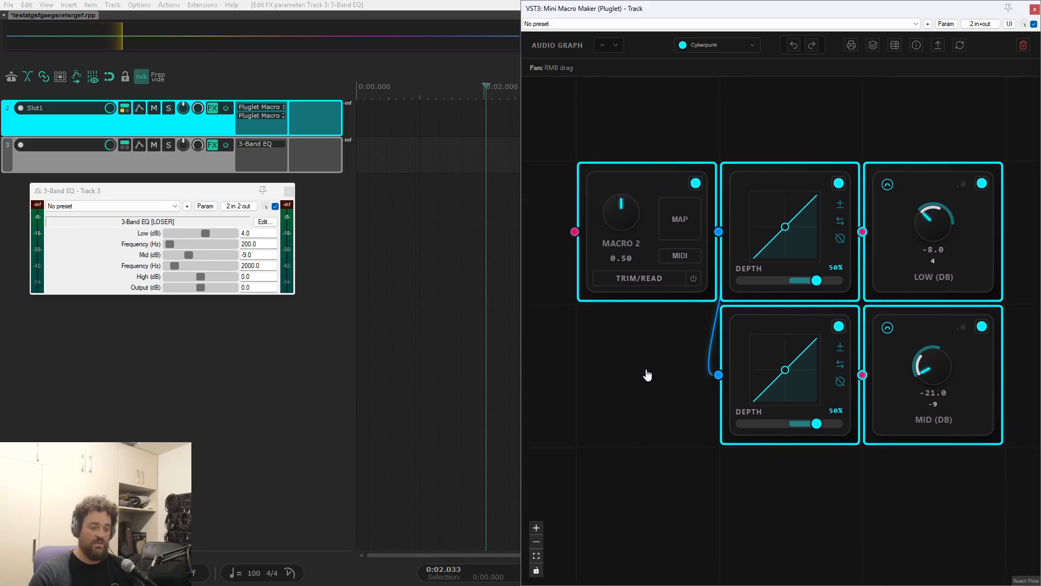
{"action": "left_click_drag", "start_coordinate": [622, 342], "coordinate": [662, 363]}
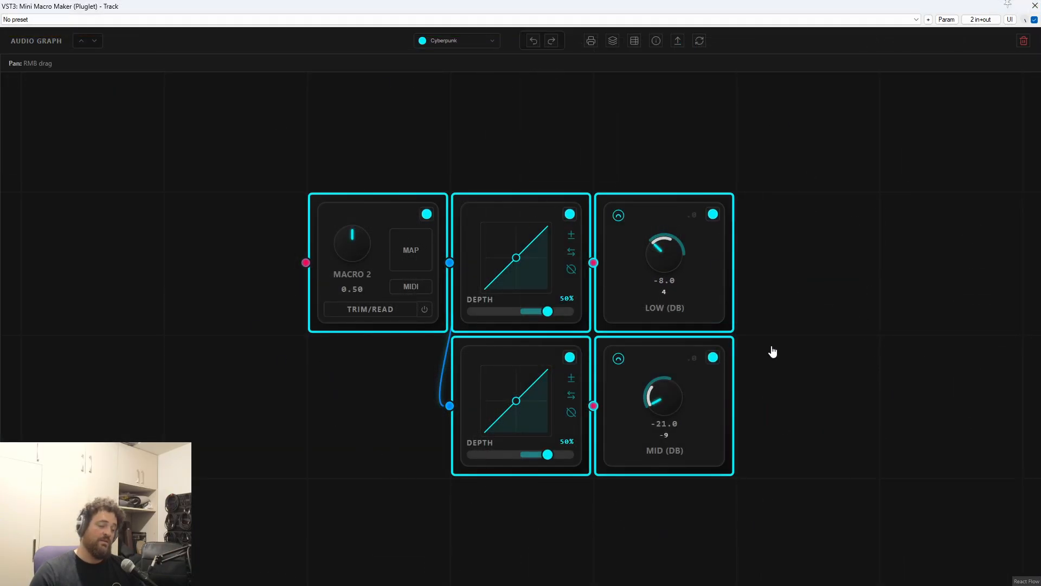
{"action": "left_click", "coordinate": [366, 207]}
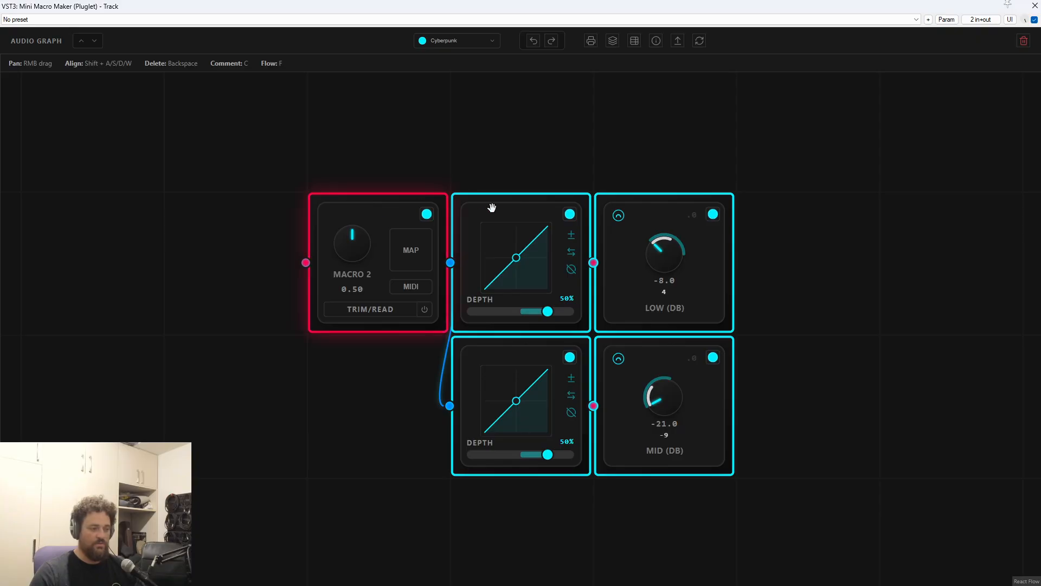
{"action": "left_click", "coordinate": [492, 209]}
{"action": "left_click", "coordinate": [651, 208]}
{"action": "left_click", "coordinate": [373, 211]}
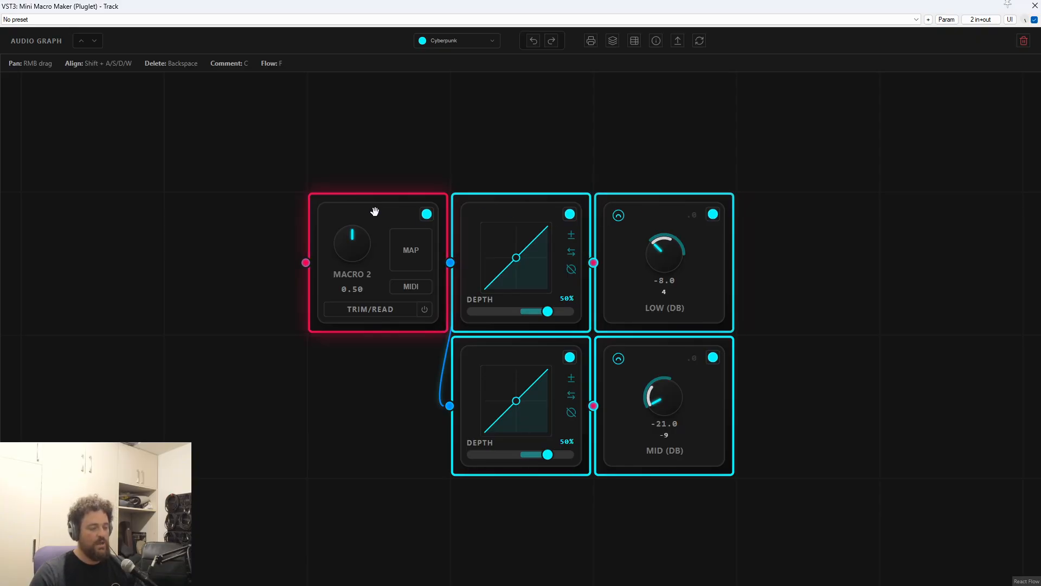
{"action": "left_click", "coordinate": [501, 210]}
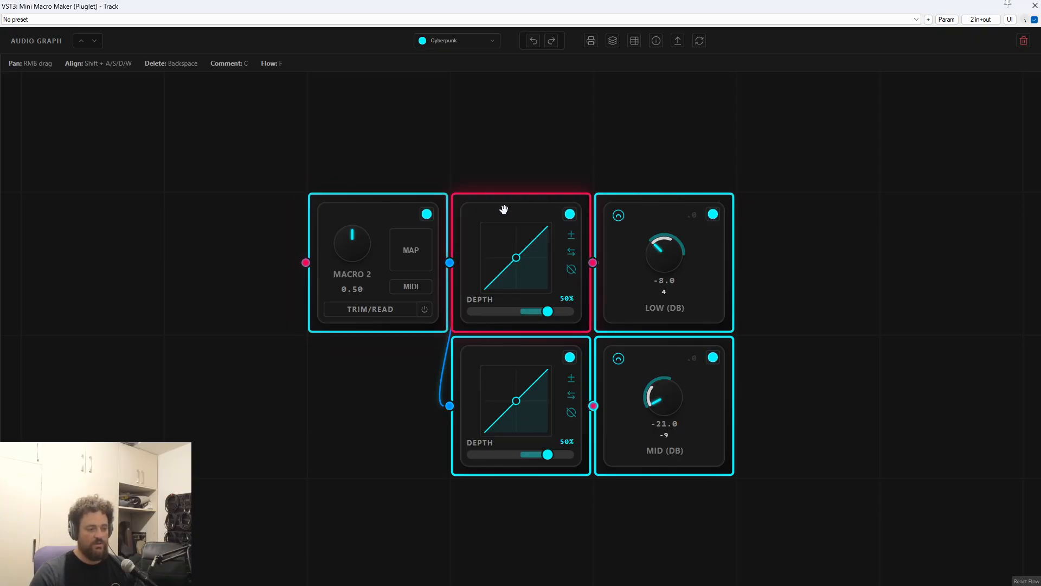
{"action": "left_click", "coordinate": [661, 207]}
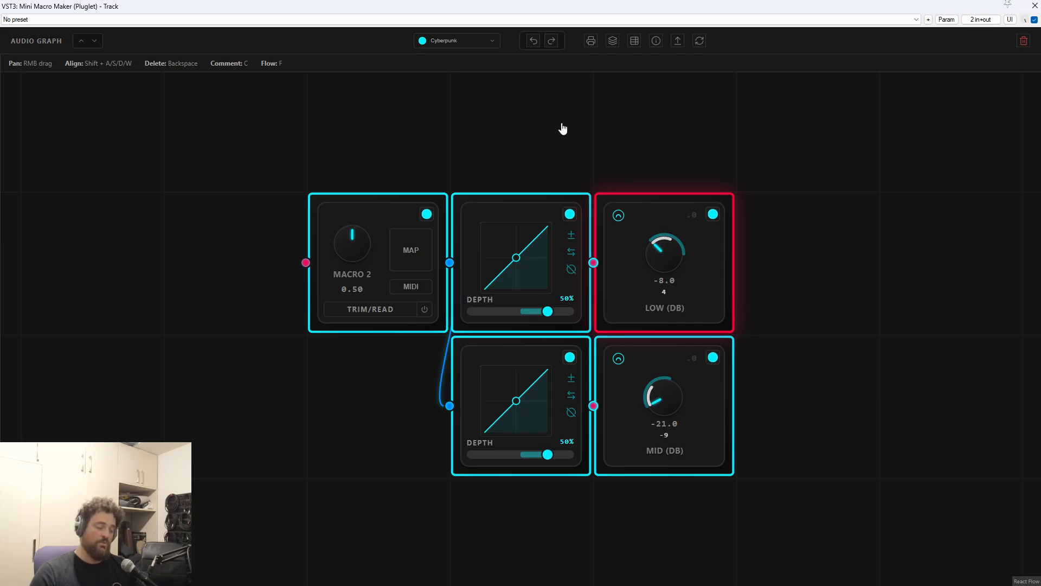
{"action": "left_click", "coordinate": [394, 164]}
Apply the Ocean colour theme to Macro 2 and its connected nodes.
{"action": "scroll", "coordinate": [393, 175], "scroll_direction": "up", "scroll_amount": 2}
{"action": "left_click_drag", "start_coordinate": [394, 175], "coordinate": [430, 133]}
{"action": "scroll", "coordinate": [458, 173], "scroll_direction": "up", "scroll_amount": 1}
{"action": "scroll", "coordinate": [457, 172], "scroll_direction": "up", "scroll_amount": 1}
{"action": "scroll", "coordinate": [430, 133], "scroll_direction": "down", "scroll_amount": 2}
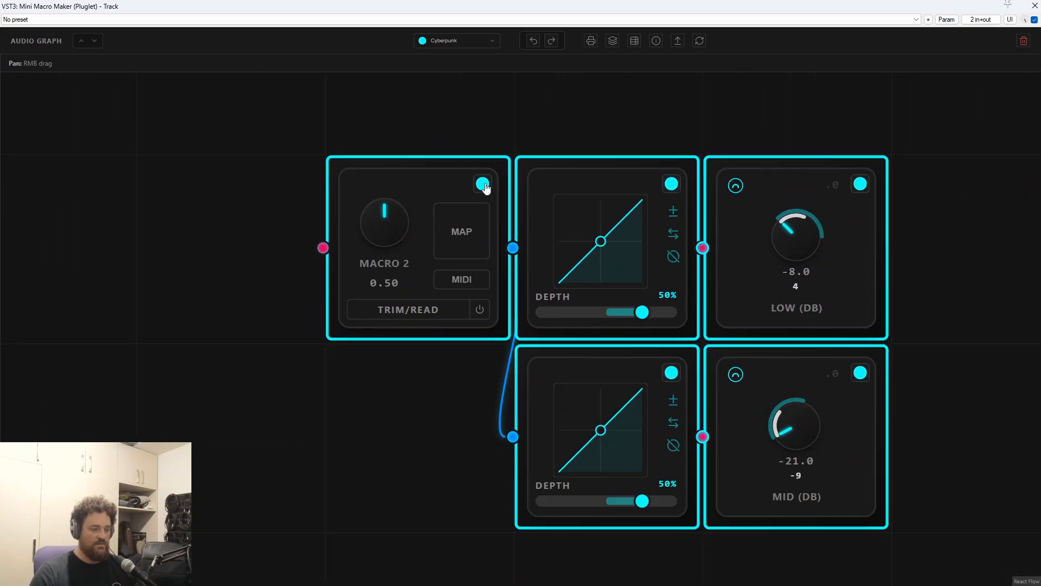
{"action": "left_click", "coordinate": [483, 185]}
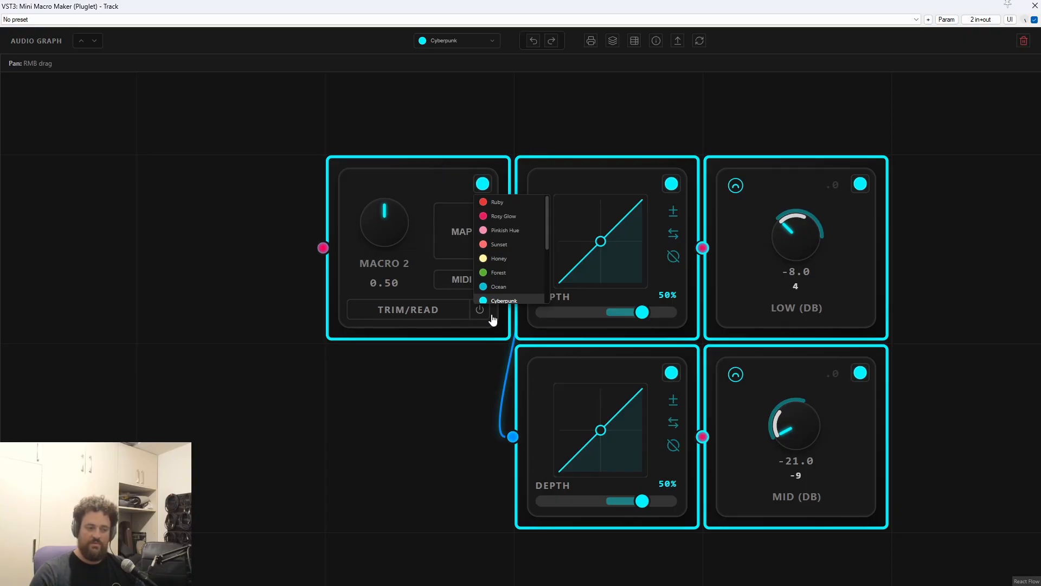
{"action": "left_click", "coordinate": [507, 271]}
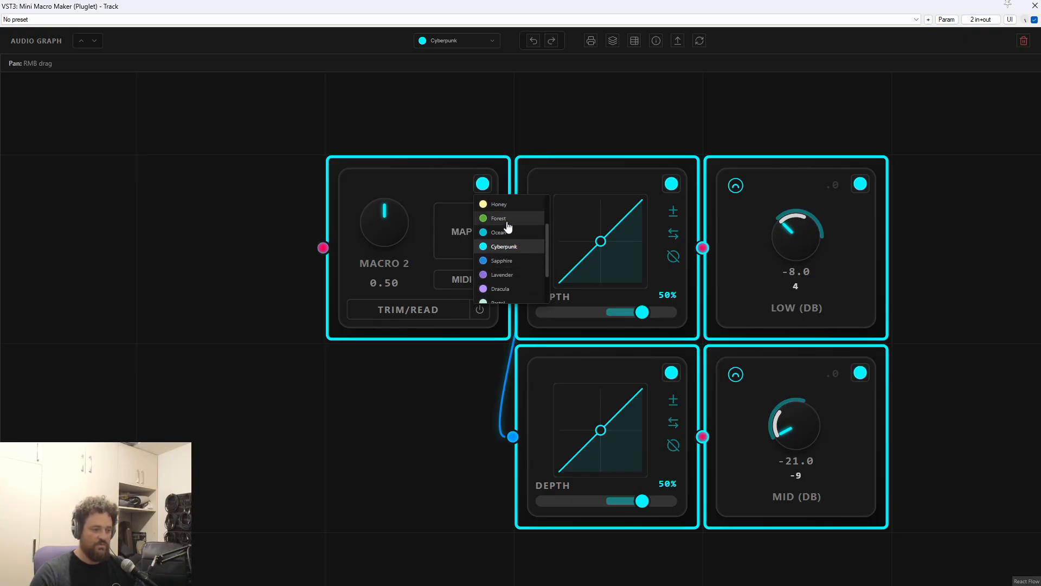
{"action": "left_click", "coordinate": [507, 299]}
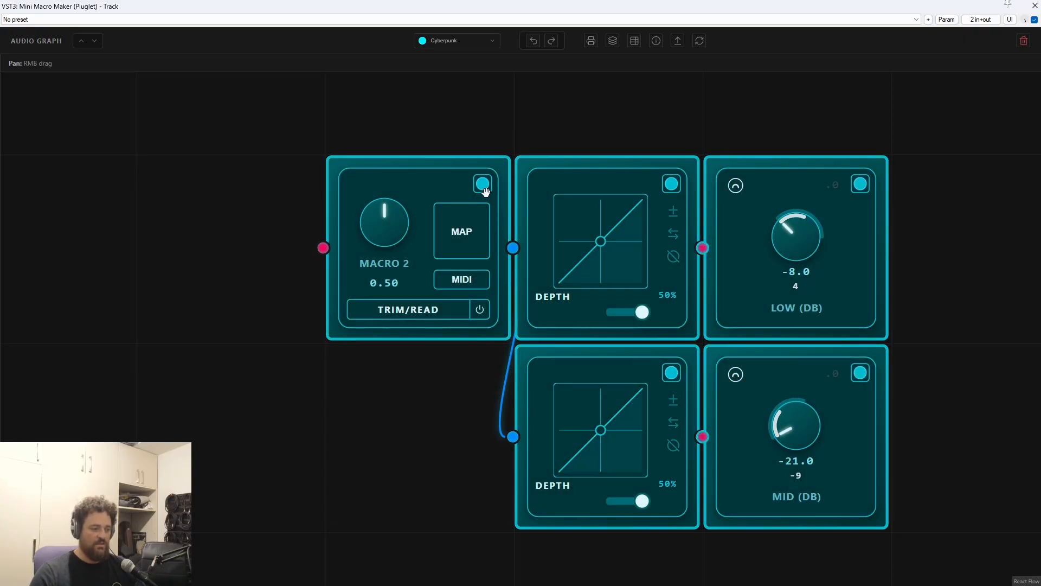
Switch Macro 2 and its connected nodes to the Lavender colour theme.
{"action": "left_click", "coordinate": [482, 185]}
{"action": "scroll", "coordinate": [506, 248], "scroll_direction": "down", "scroll_amount": 2}
{"action": "left_click", "coordinate": [506, 241]}
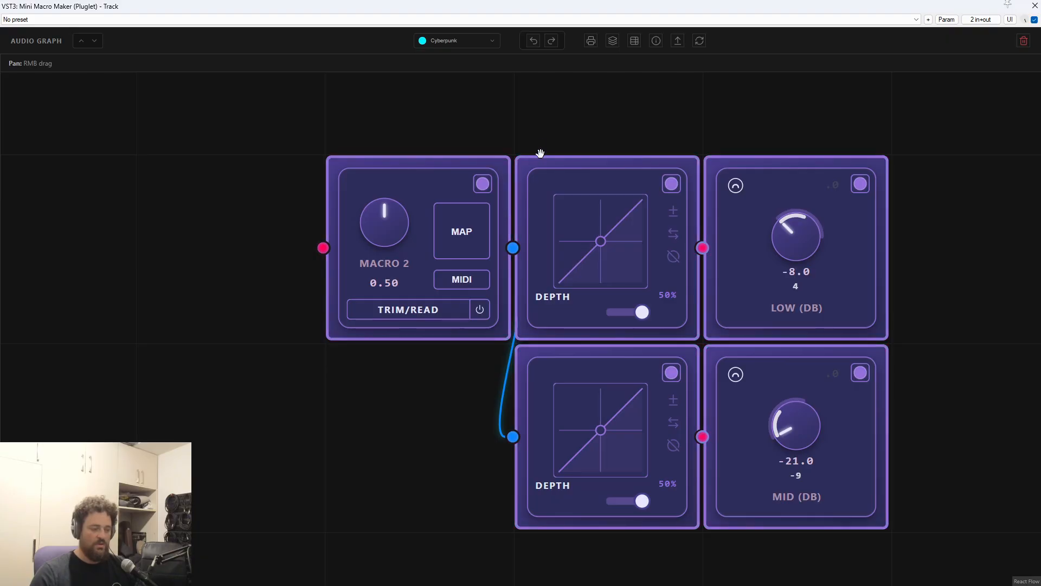
Spread the chain out by moving the macro and both EQ parameter nodes away from the curve nodes, keeping the rows aligned.
{"action": "left_click", "coordinate": [402, 179]}
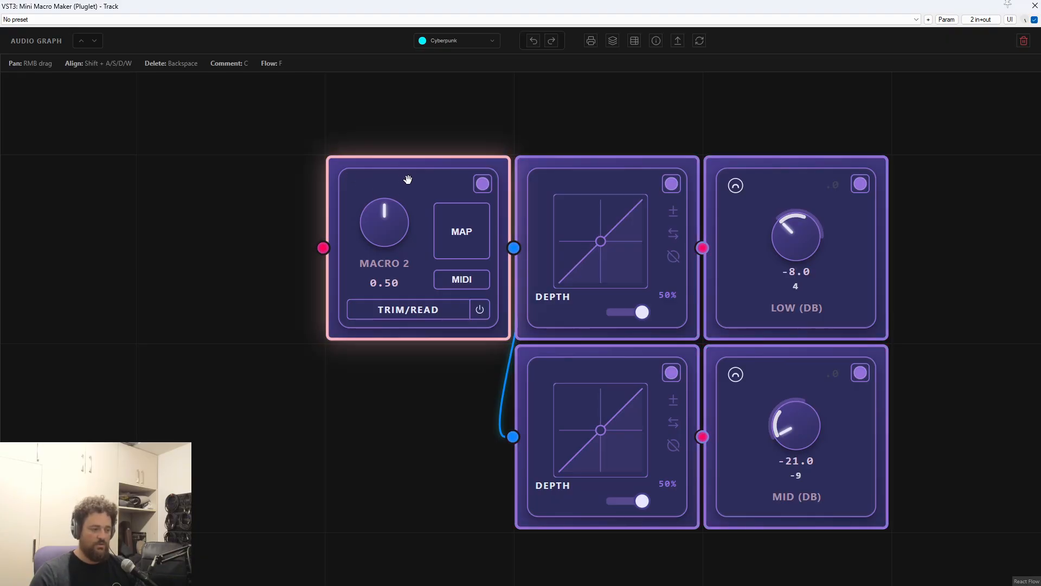
{"action": "left_click", "coordinate": [603, 179]}
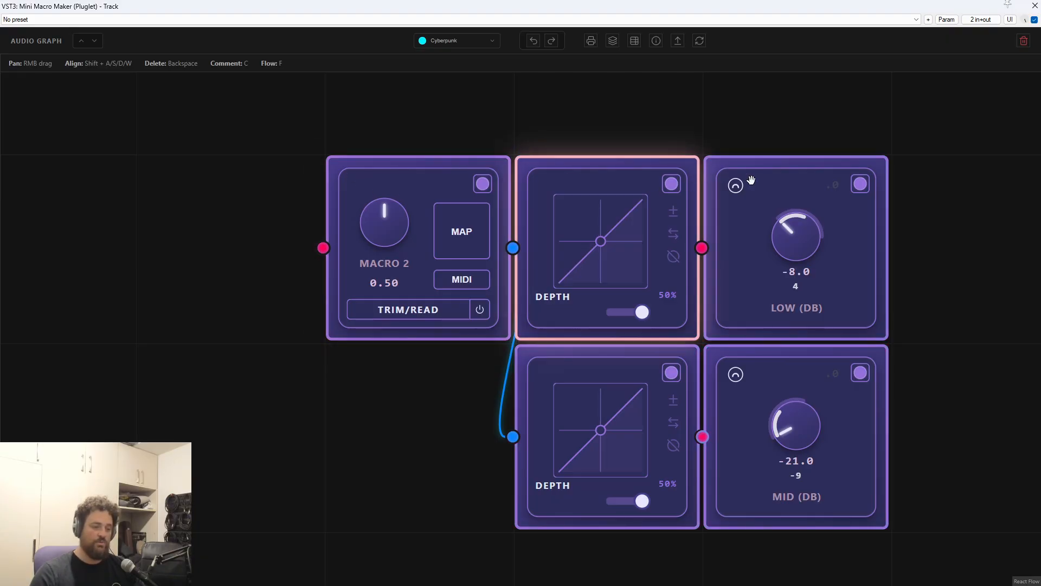
{"action": "left_click", "coordinate": [790, 186]}
{"action": "scroll", "coordinate": [805, 169], "scroll_direction": "down", "scroll_amount": 3}
{"action": "left_click_drag", "start_coordinate": [808, 167], "coordinate": [784, 210]}
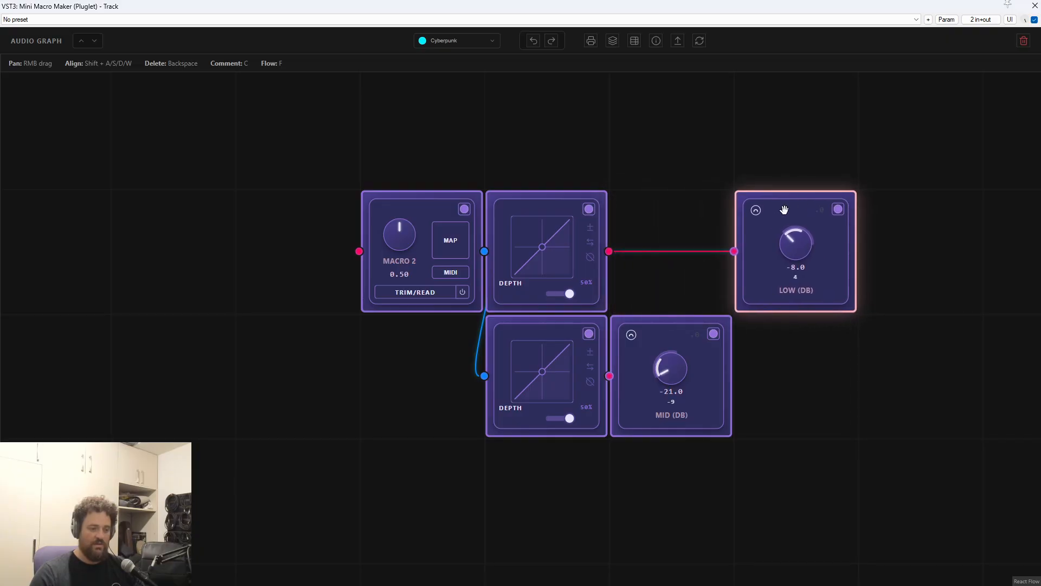
{"action": "left_click_drag", "start_coordinate": [428, 207], "coordinate": [303, 207]}
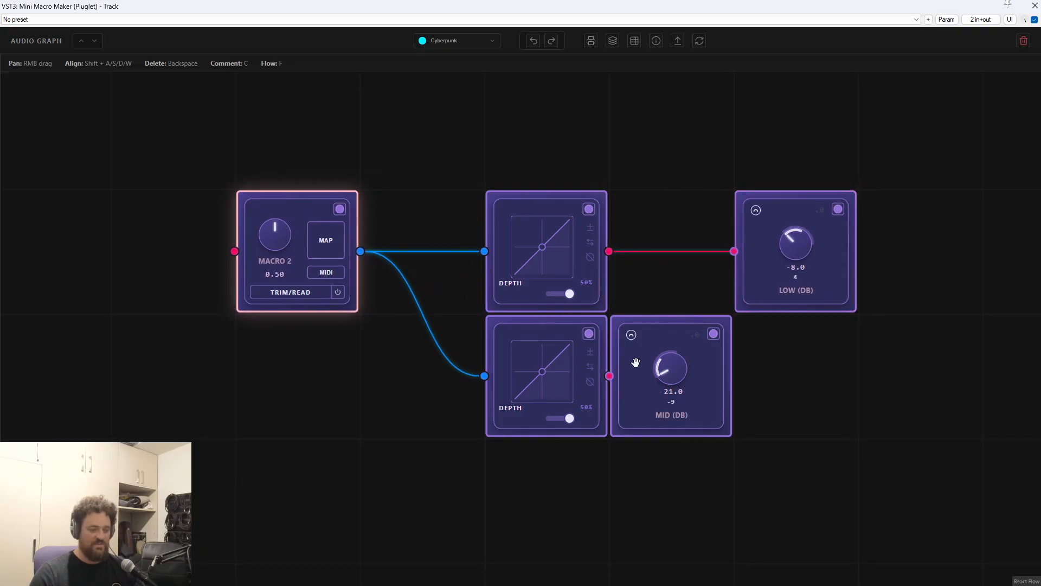
{"action": "left_click_drag", "start_coordinate": [659, 334], "coordinate": [789, 349]}
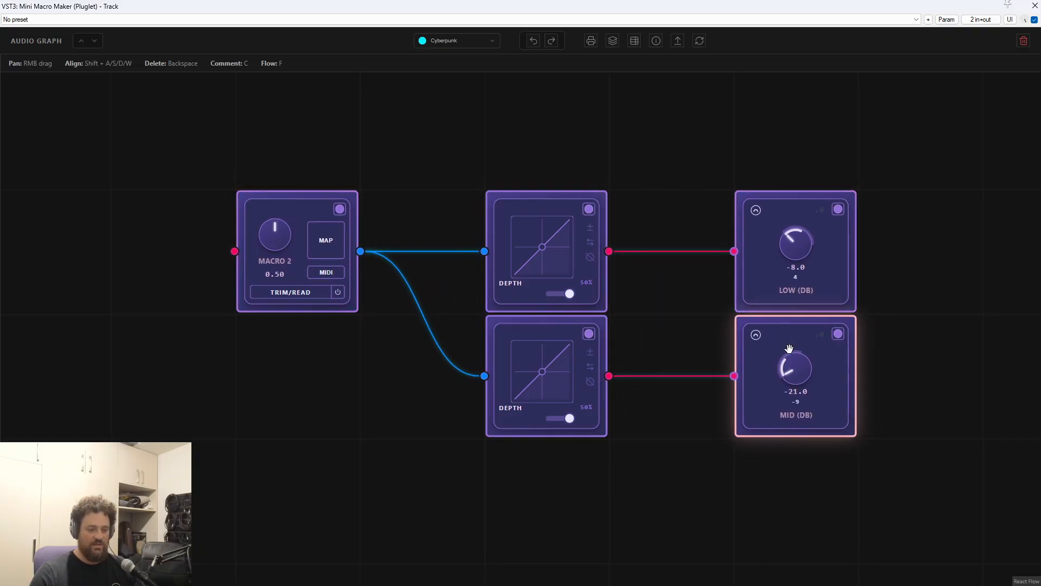
{"action": "left_click", "coordinate": [634, 175]}
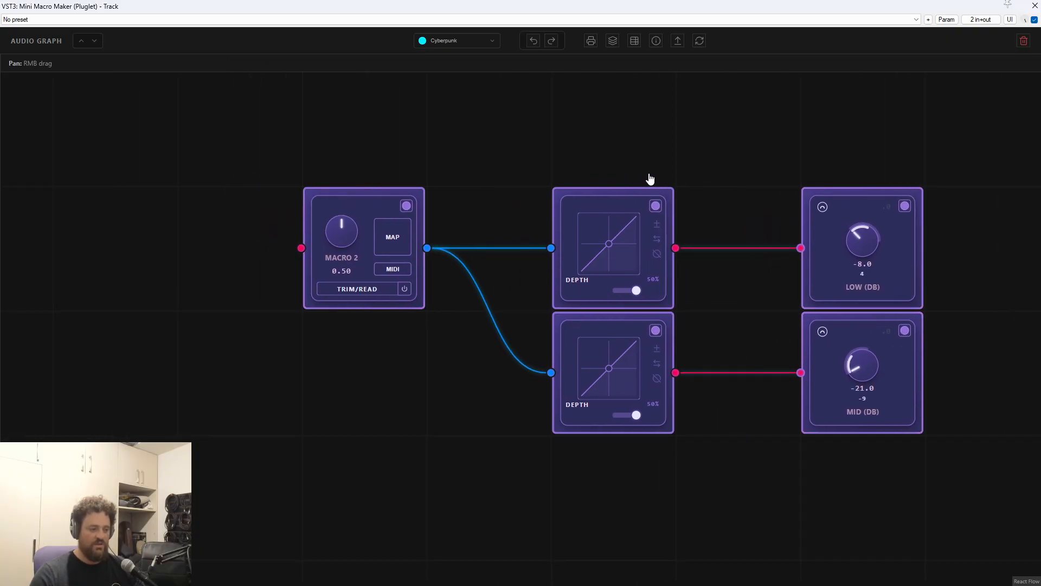
Set the colour theme of Macro 2 and its connected nodes back to Cyberpunk.
{"action": "left_click", "coordinate": [408, 207]}
{"action": "scroll", "coordinate": [435, 294], "scroll_direction": "down", "scroll_amount": 3}
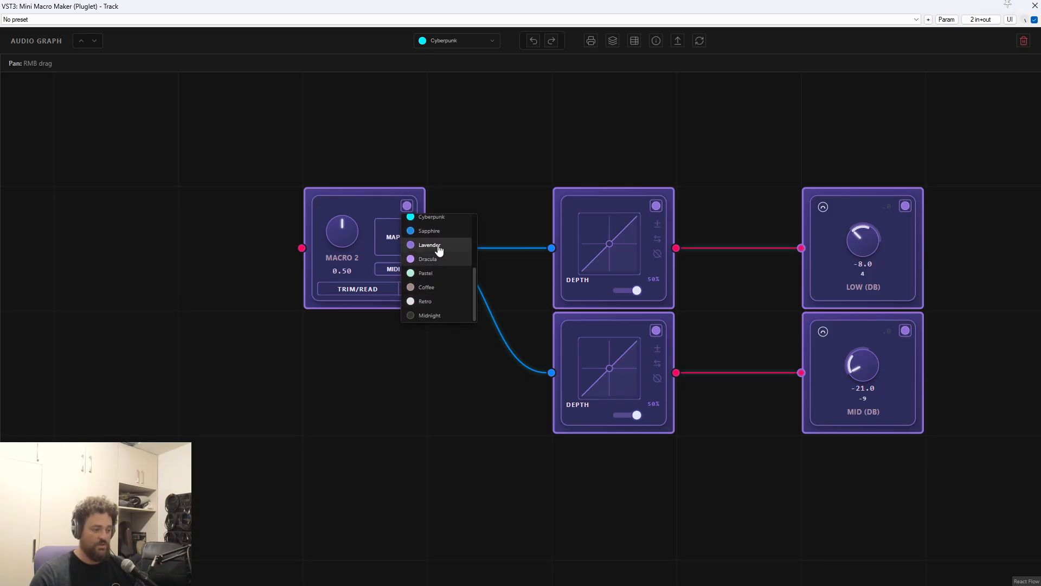
{"action": "left_click", "coordinate": [447, 224]}
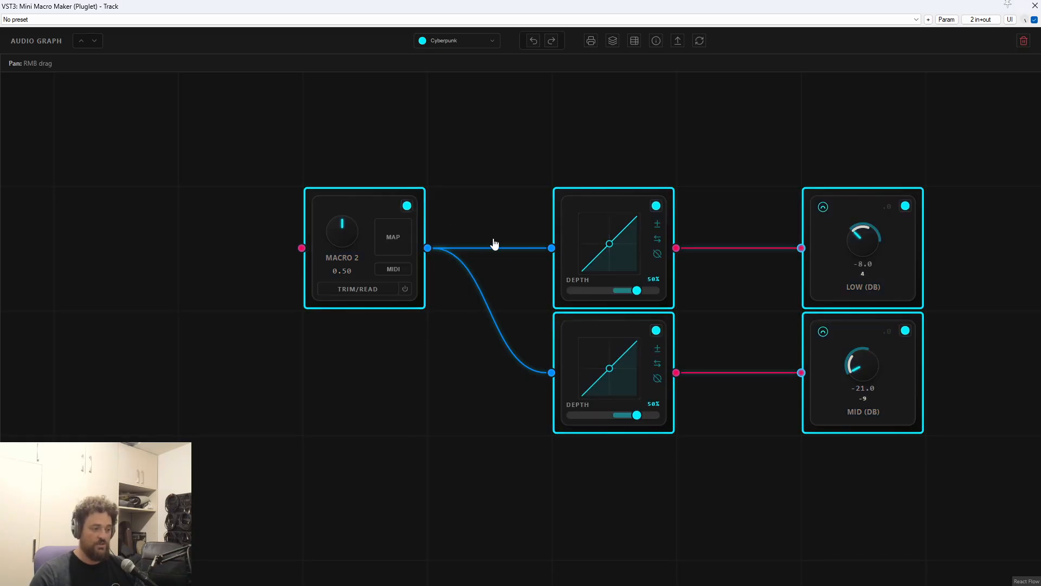
Try the Honey theme on the upper curve node's branch, then return that branch to Cyberpunk.
{"action": "left_click", "coordinate": [656, 206]}
{"action": "left_click", "coordinate": [604, 196]}
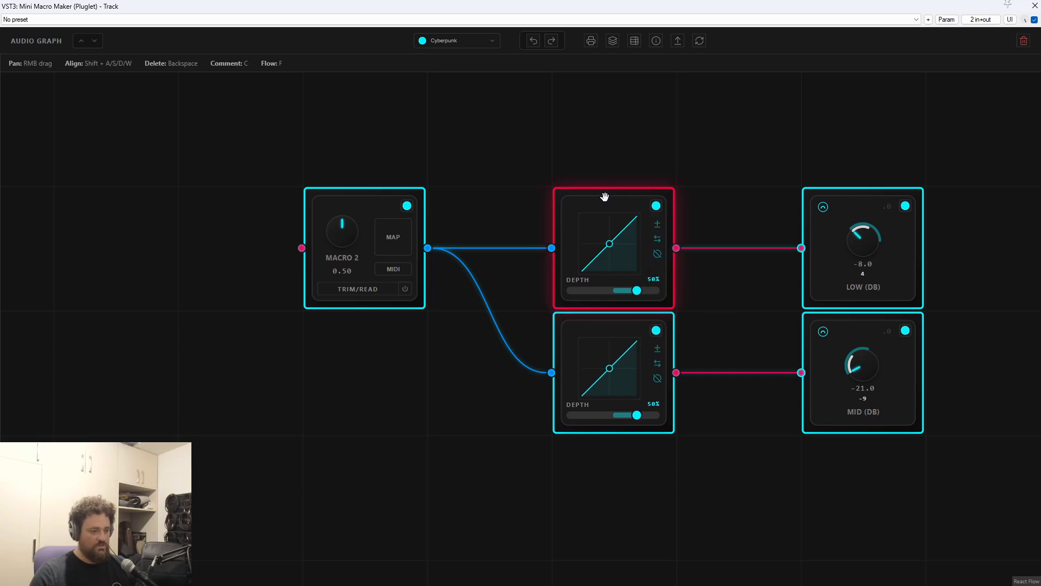
{"action": "left_click", "coordinate": [656, 206]}
{"action": "left_click", "coordinate": [692, 279]}
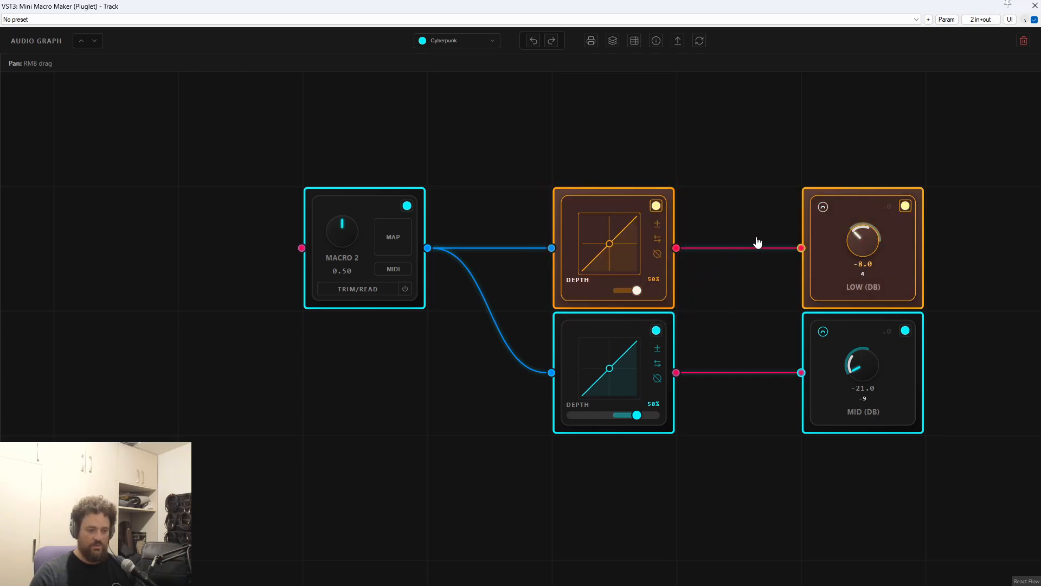
{"action": "left_click", "coordinate": [657, 206]}
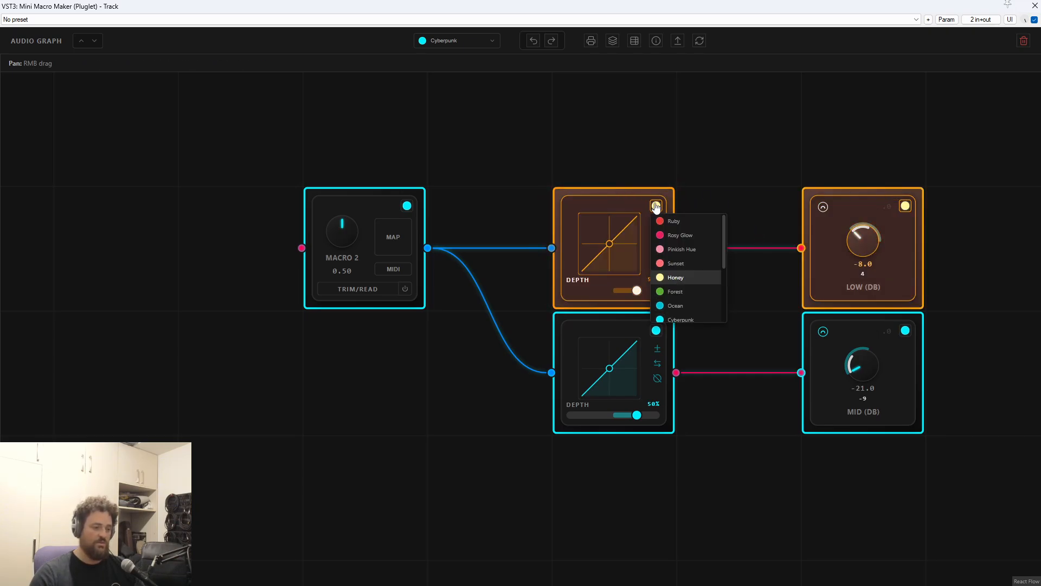
{"action": "left_click", "coordinate": [692, 317]}
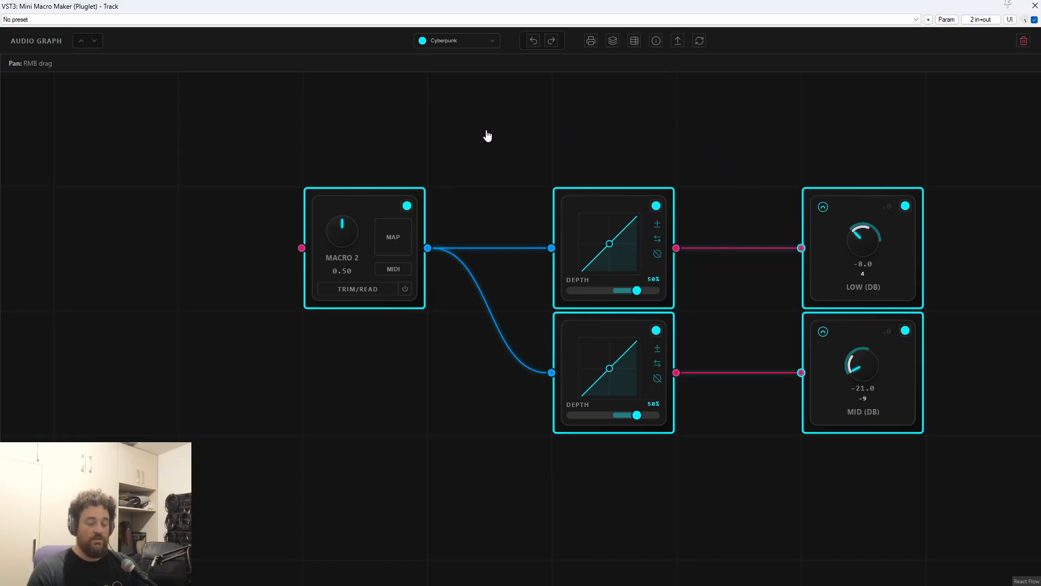
Turn the Macro 2 knob up to about 0.86.
{"action": "left_click_drag", "start_coordinate": [487, 135], "coordinate": [583, 233]}
{"action": "scroll", "coordinate": [545, 230], "scroll_direction": "up", "scroll_amount": 2}
{"action": "left_click_drag", "start_coordinate": [512, 248], "coordinate": [572, 158]}
{"action": "scroll", "coordinate": [565, 199], "scroll_direction": "up", "scroll_amount": 2}
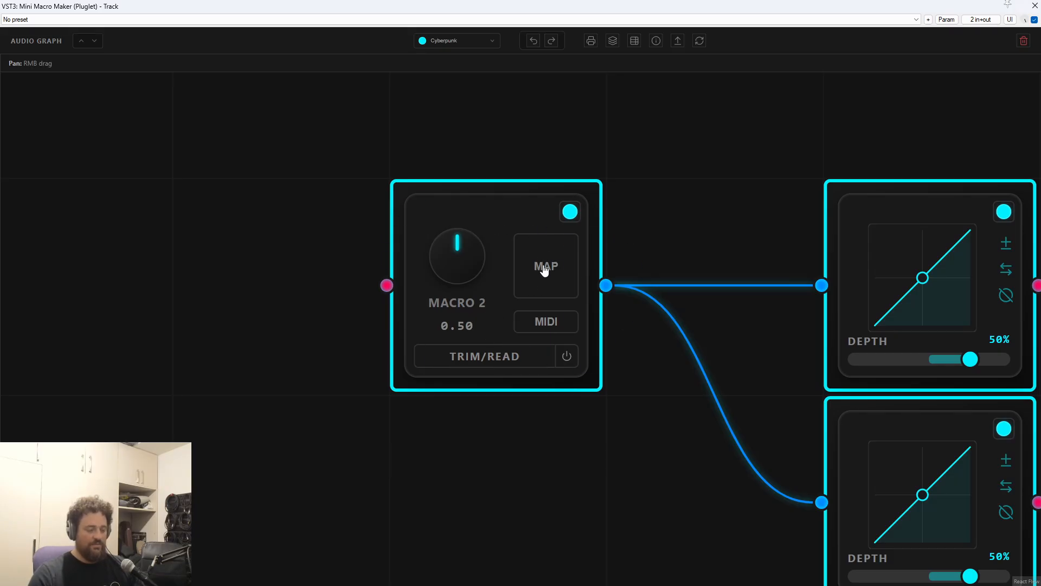
{"action": "left_click_drag", "start_coordinate": [457, 255], "coordinate": [497, 255]}
Turn the Macro 2 knob down to about 0.48.
{"action": "scroll", "coordinate": [678, 266], "scroll_direction": "down", "scroll_amount": 3}
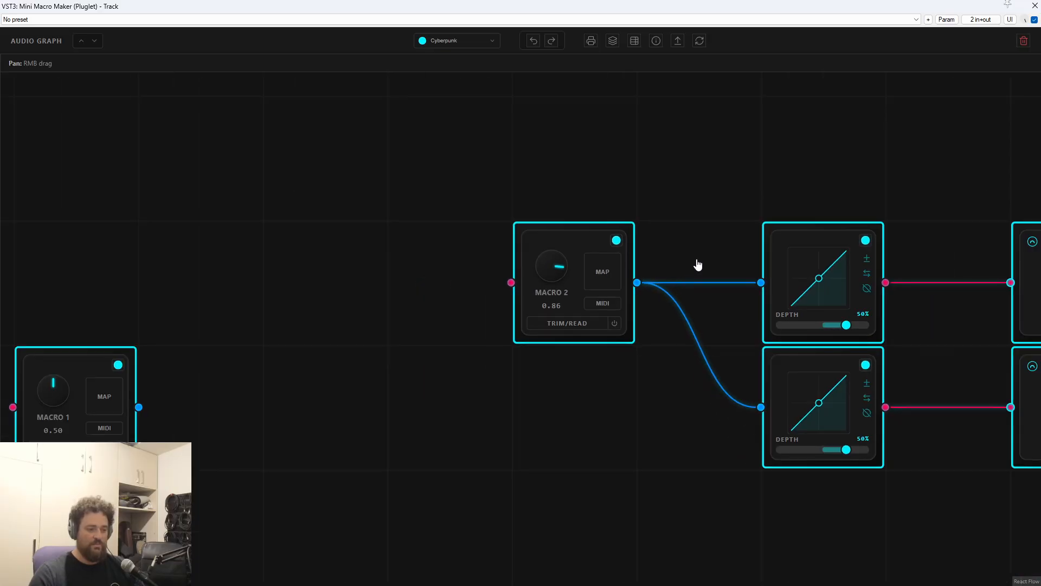
{"action": "left_click_drag", "start_coordinate": [698, 262], "coordinate": [560, 268]}
{"action": "mouse_move", "coordinate": [406, 271]}
{"action": "left_mouse_down"}
{"action": "mouse_move", "coordinate": [412, 332]}
{"action": "mouse_move", "coordinate": [422, 283]}
{"action": "left_mouse_up"}
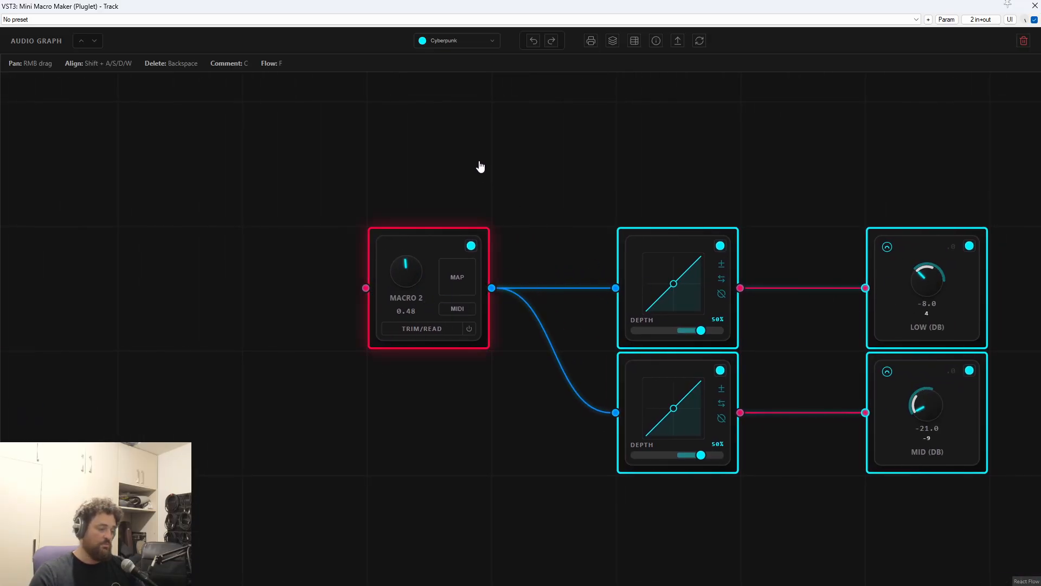
Rename the Macro 2 node as EQ.
{"action": "left_click", "coordinate": [480, 166]}
{"action": "scroll", "coordinate": [472, 185], "scroll_direction": "up", "scroll_amount": 5}
{"action": "double_click", "coordinate": [473, 344]}
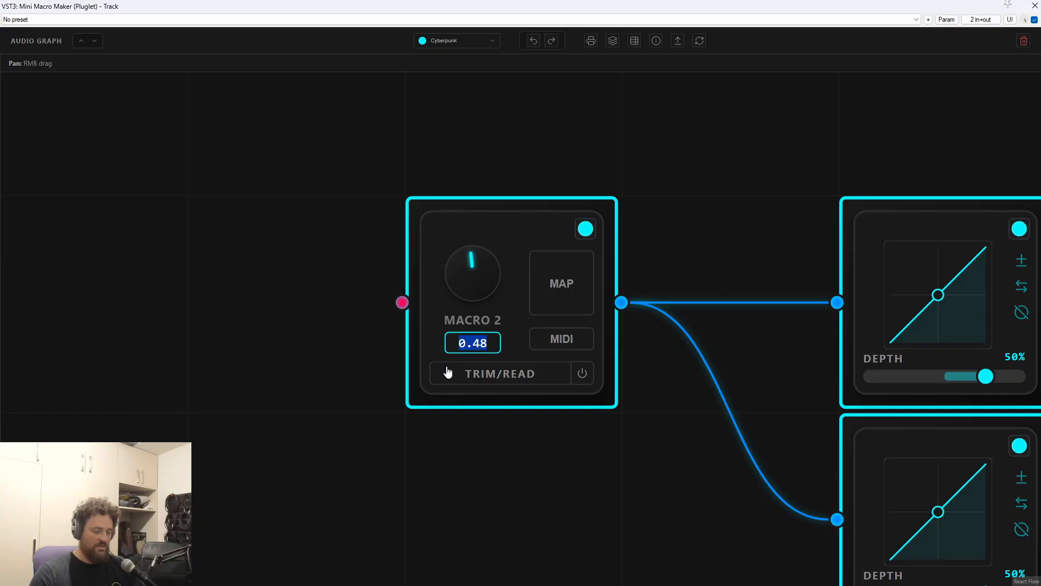
{"action": "double_click", "coordinate": [484, 320]}
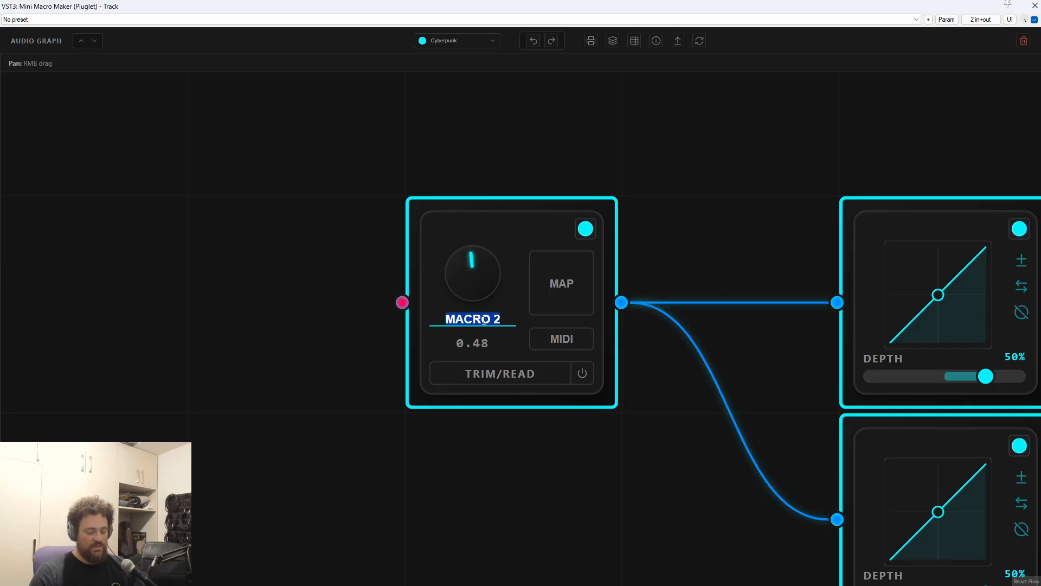
{"action": "type", "text": "E"}
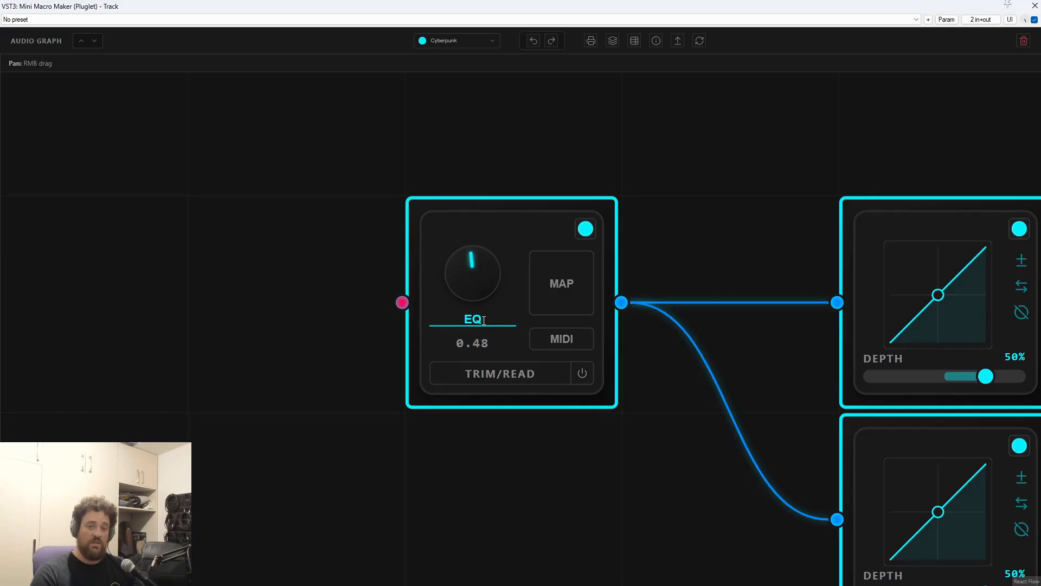
{"action": "type", "text": "Q"}
{"action": "key", "text": "Return"}
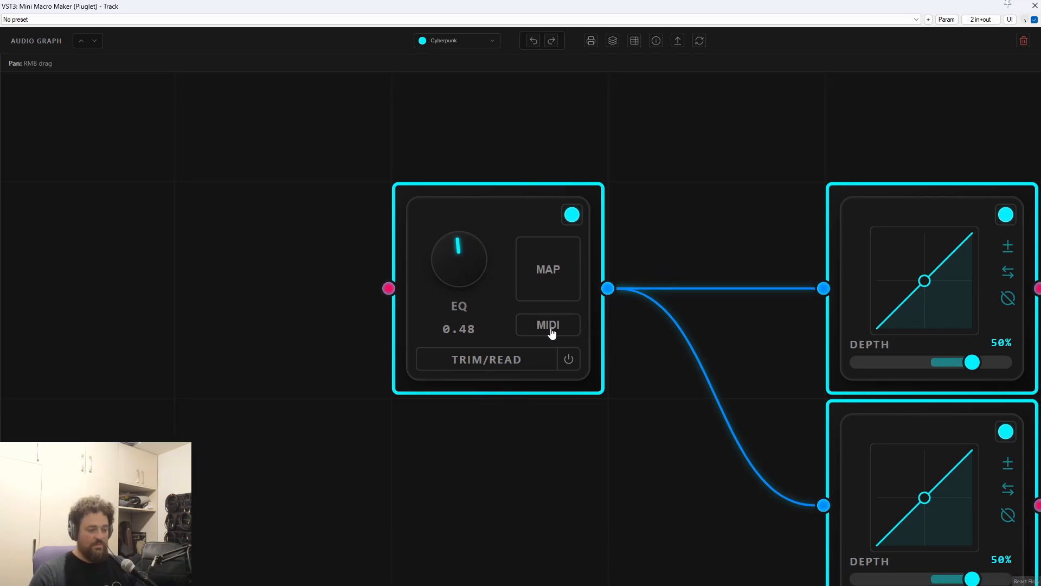
Assign MIDI controller CC 71 to the EQ macro, then remove the assignment.
{"action": "left_click", "coordinate": [549, 325]}
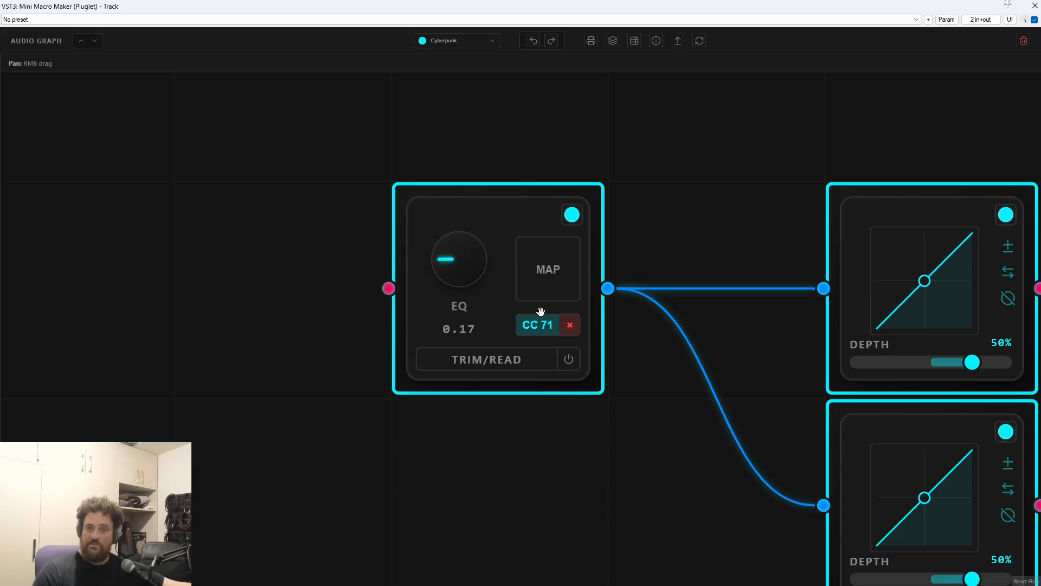
{"action": "left_click", "coordinate": [574, 328]}
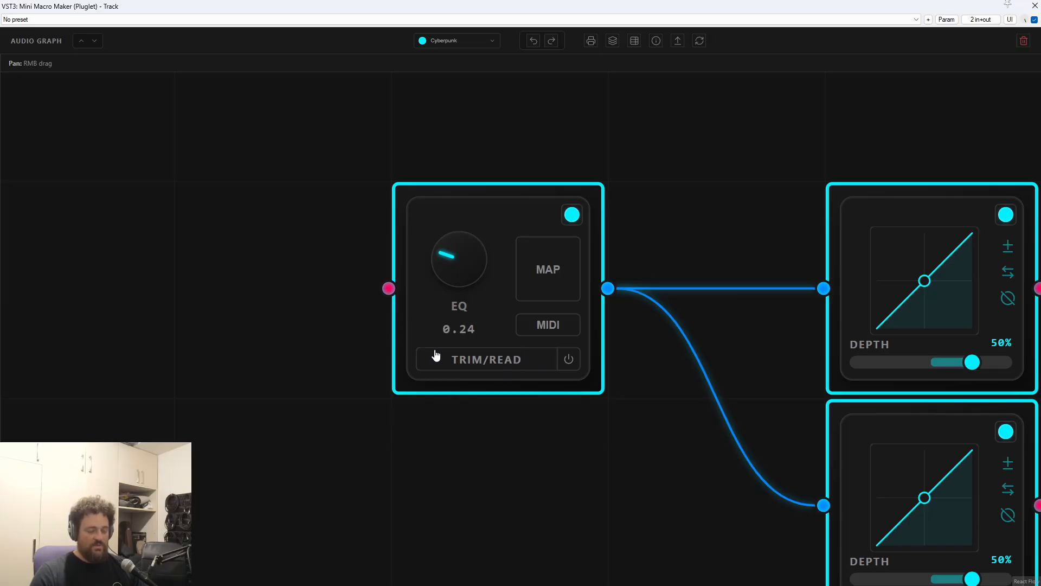
Try the Touch automation mode on the EQ macro, then return it to Trim/Read.
{"action": "left_click", "coordinate": [513, 366]}
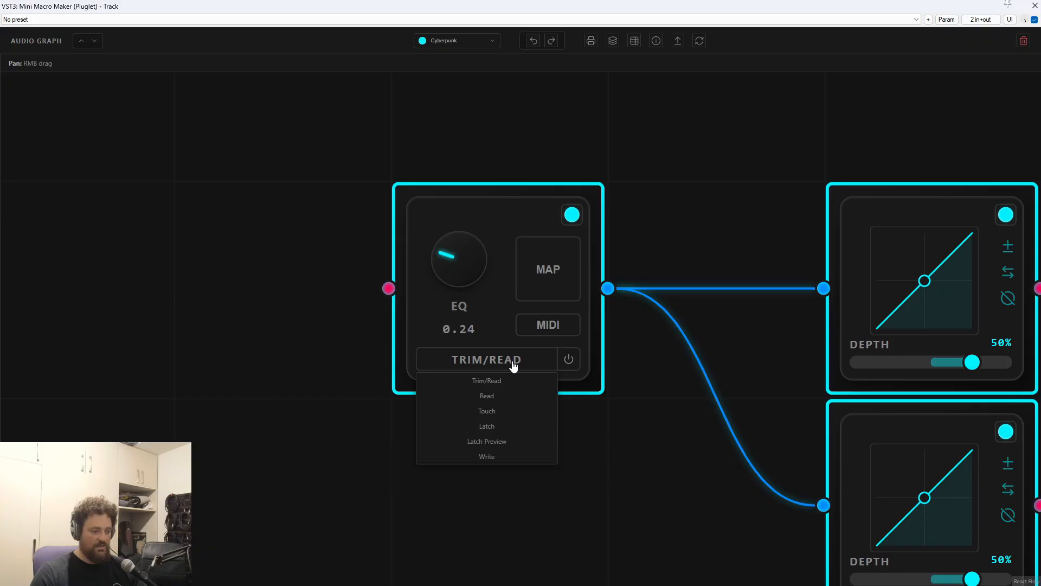
{"action": "left_click", "coordinate": [514, 412]}
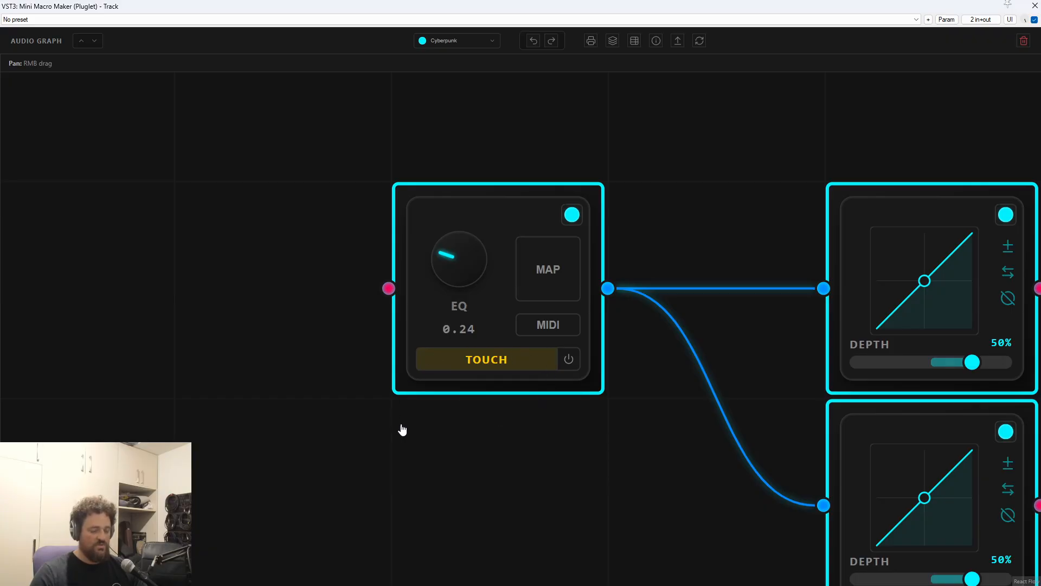
{"action": "left_click", "coordinate": [489, 366]}
{"action": "left_click", "coordinate": [506, 382]}
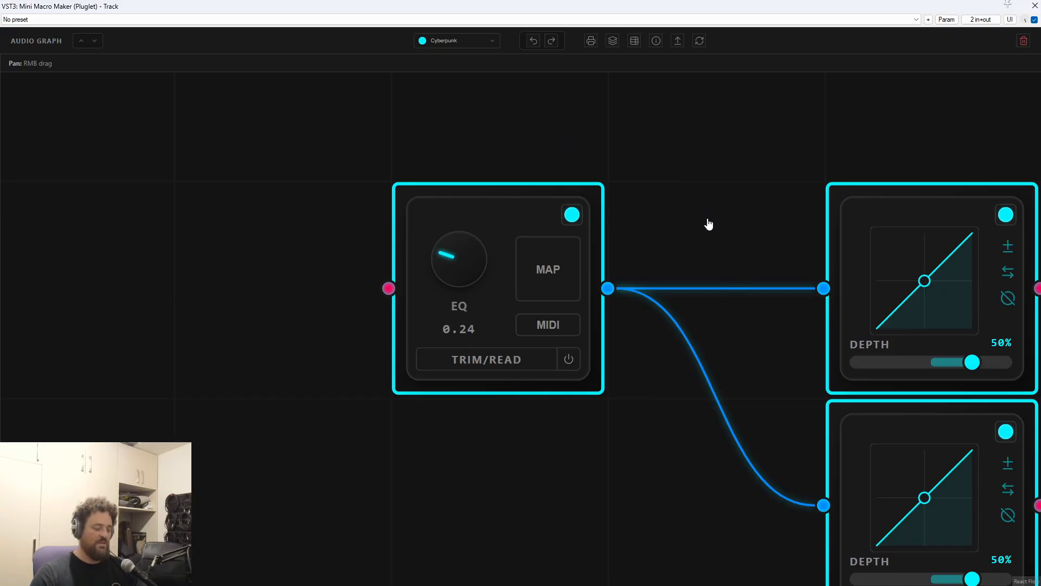
Examine the signal chain from the EQ macro through both curve nodes to the Low (dB) and Mid (dB) parameter nodes.
{"action": "left_click_drag", "start_coordinate": [729, 231], "coordinate": [702, 214]}
{"action": "scroll", "coordinate": [704, 215], "scroll_direction": "down", "scroll_amount": 3}
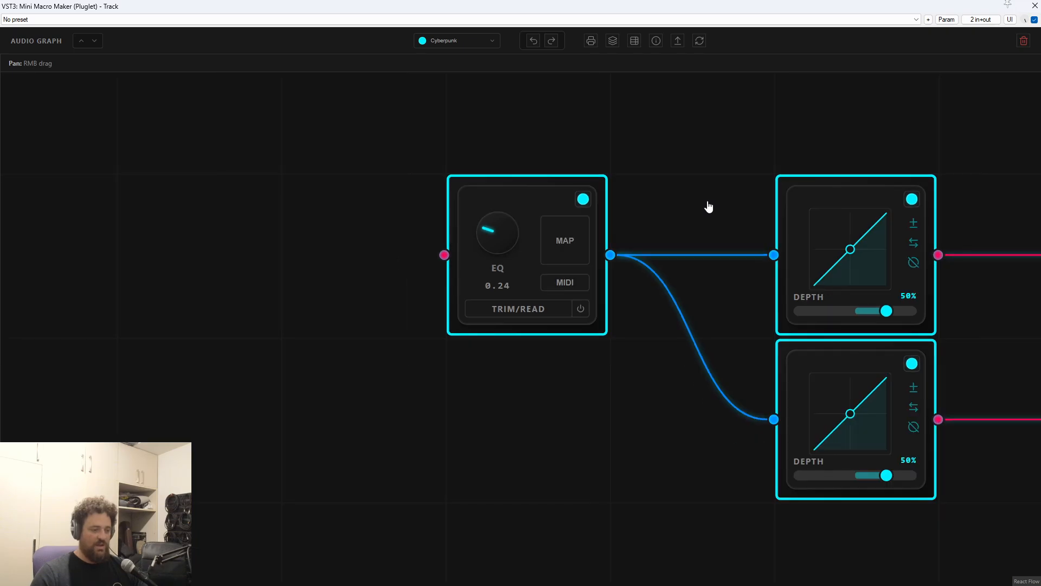
{"action": "left_click_drag", "start_coordinate": [680, 118], "coordinate": [342, 393]}
{"action": "left_click", "coordinate": [690, 159]}
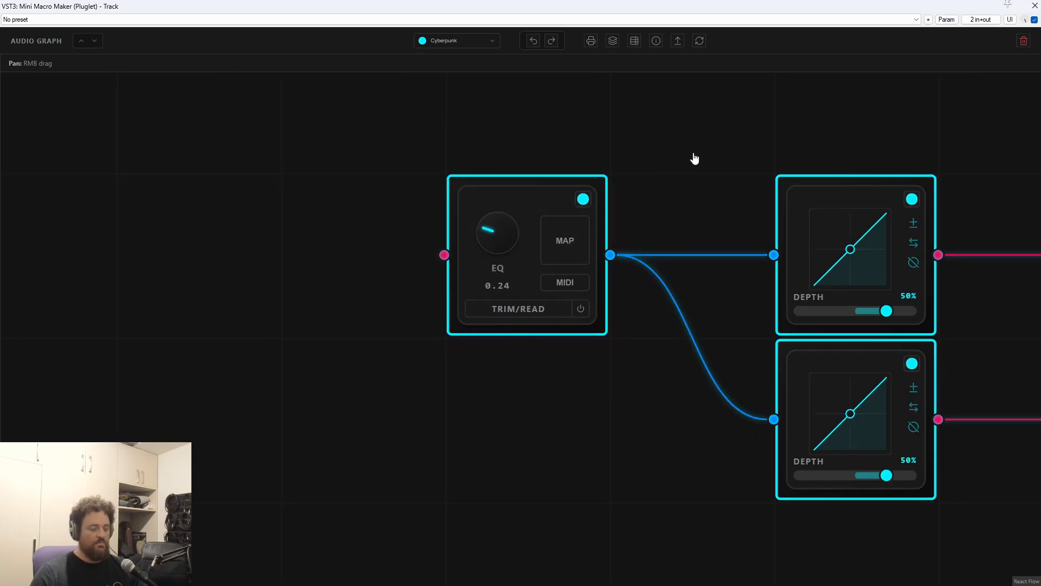
{"action": "left_click_drag", "start_coordinate": [692, 157], "coordinate": [377, 151]}
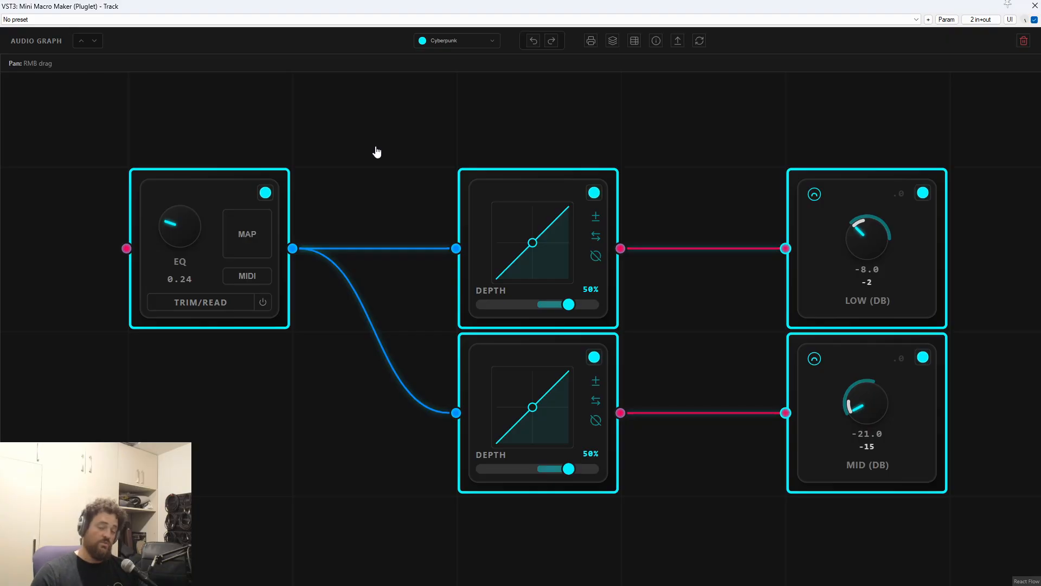
{"action": "left_click", "coordinate": [222, 188]}
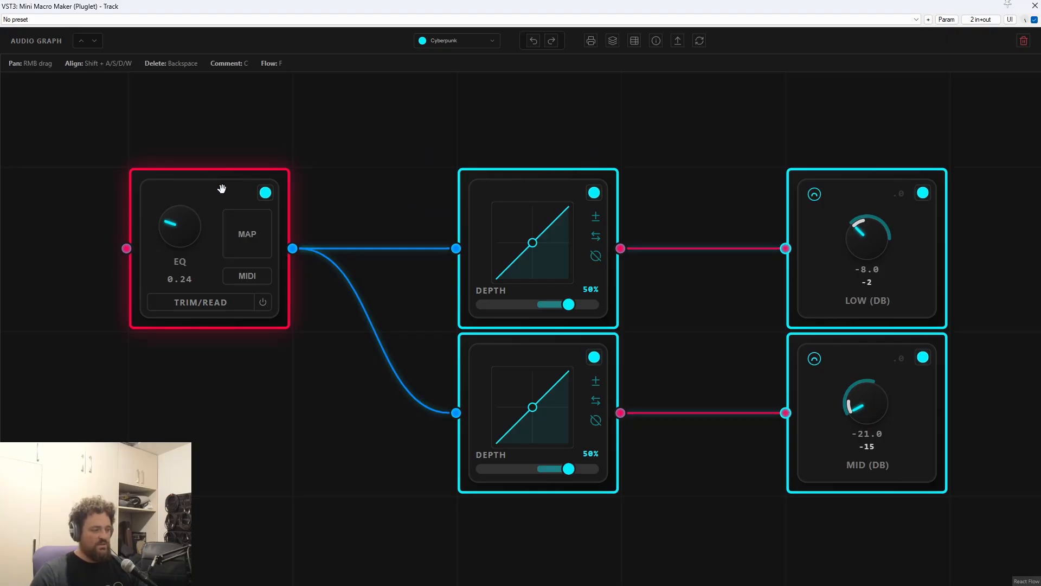
{"action": "left_click", "coordinate": [864, 182]}
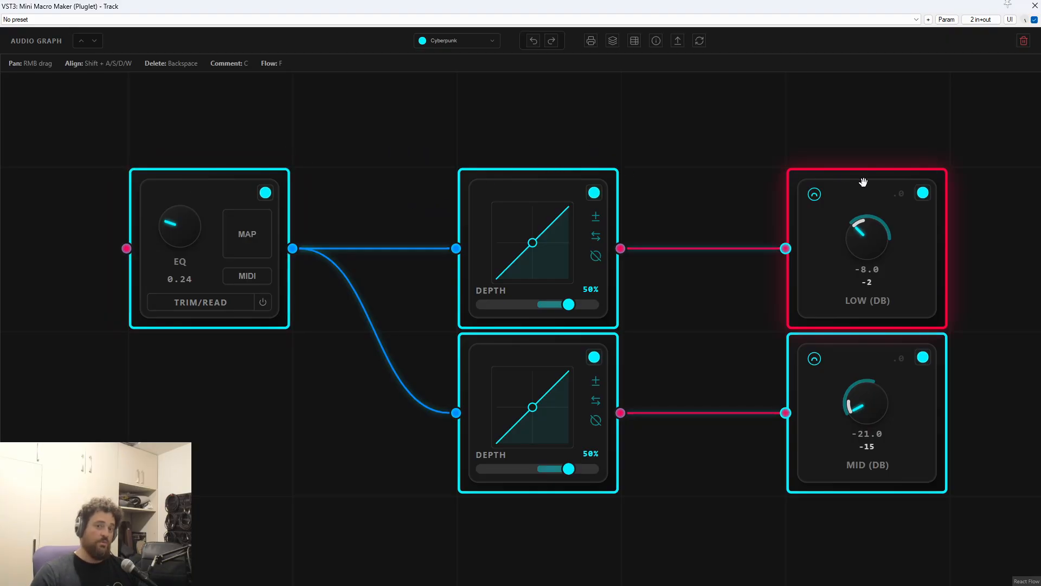
{"action": "left_click", "coordinate": [643, 123]}
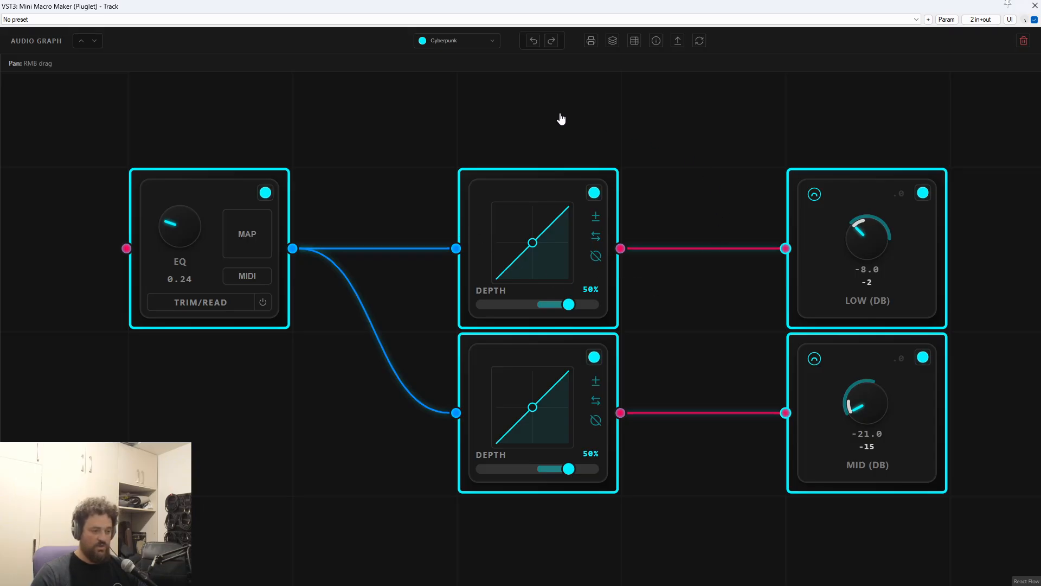
Turn the EQ macro up to about 0.47 and try adjusting the upper curve node's depth and the Low (dB) knob.
{"action": "mouse_move", "coordinate": [175, 236]}
{"action": "left_mouse_down"}
{"action": "mouse_move", "coordinate": [186, 172]}
{"action": "mouse_move", "coordinate": [170, 200]}
{"action": "mouse_move", "coordinate": [186, 181]}
{"action": "mouse_move", "coordinate": [186, 281]}
{"action": "mouse_move", "coordinate": [177, 215]}
{"action": "mouse_move", "coordinate": [179, 261]}
{"action": "mouse_move", "coordinate": [179, 239]}
{"action": "mouse_move", "coordinate": [180, 248]}
{"action": "left_mouse_up"}
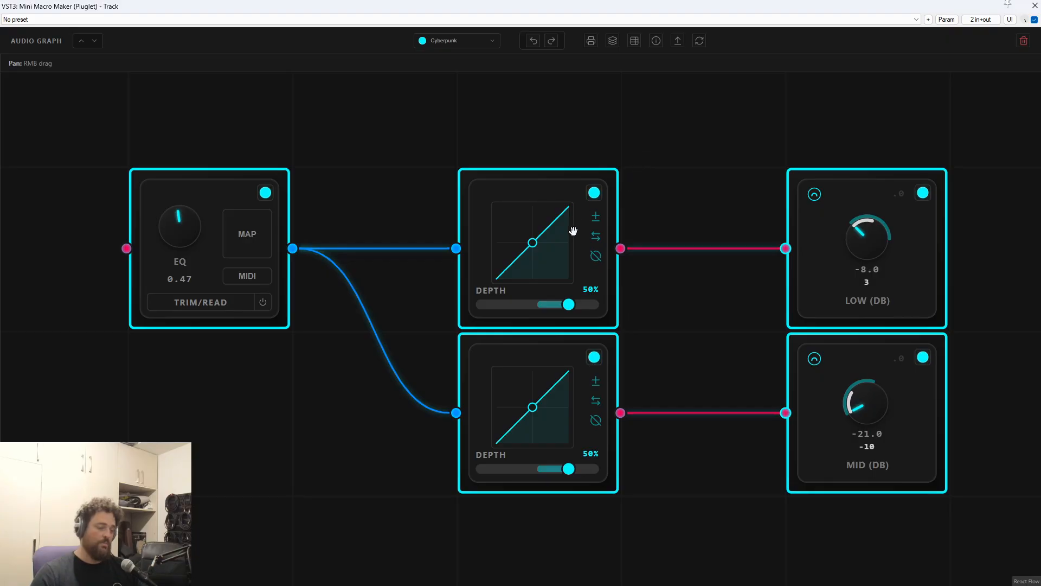
{"action": "mouse_move", "coordinate": [571, 305]}
{"action": "left_mouse_down"}
{"action": "mouse_move", "coordinate": [532, 306]}
{"action": "mouse_move", "coordinate": [569, 307]}
{"action": "left_mouse_up"}
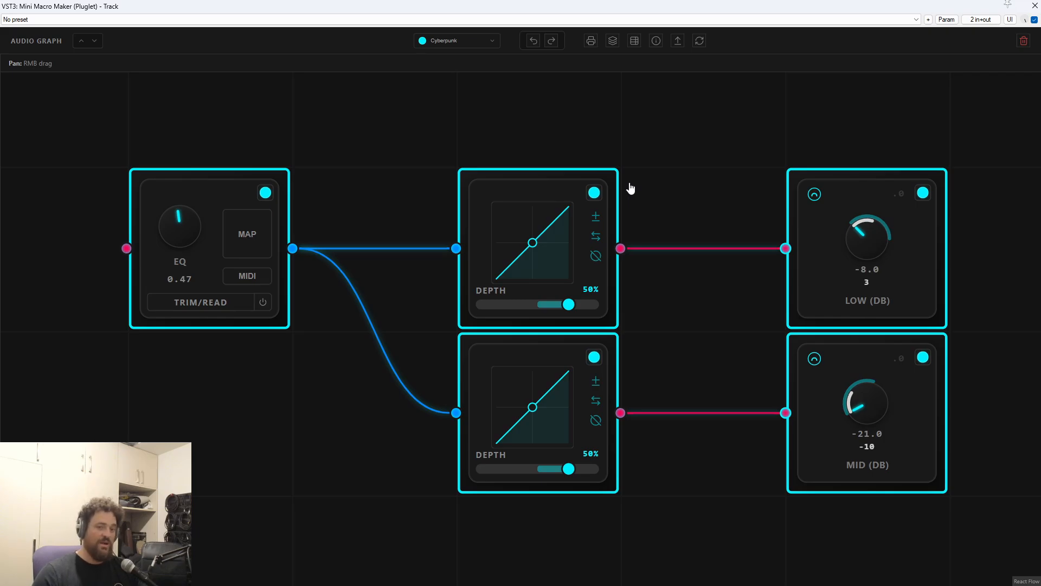
{"action": "mouse_move", "coordinate": [863, 242]}
{"action": "left_mouse_down"}
{"action": "mouse_move", "coordinate": [866, 254]}
{"action": "mouse_move", "coordinate": [866, 233]}
{"action": "mouse_move", "coordinate": [866, 242]}
{"action": "left_mouse_up"}
Place the Mini Macro Maker window beside the 3-Band EQ window and lower the Low (dB) node's base value to about -16.32.
{"action": "left_click_drag", "start_coordinate": [808, 7], "coordinate": [1040, 103]}
{"action": "scroll", "coordinate": [755, 133], "scroll_direction": "down", "scroll_amount": 3}
{"action": "left_click_drag", "start_coordinate": [908, 128], "coordinate": [500, 191]}
{"action": "scroll", "coordinate": [713, 253], "scroll_direction": "up", "scroll_amount": 3}
{"action": "left_click_drag", "start_coordinate": [883, 261], "coordinate": [785, 265]}
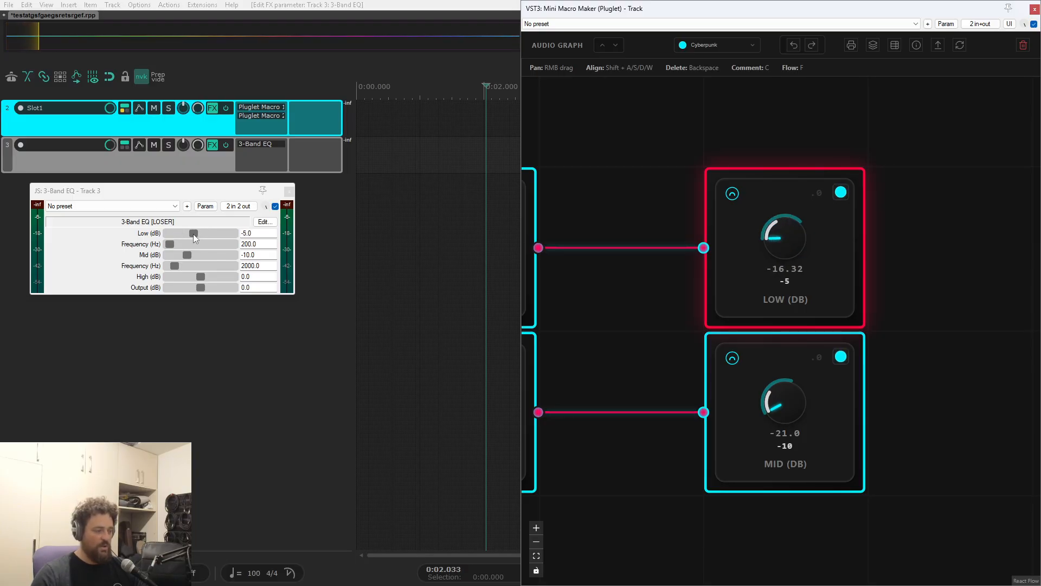
Raise Low (dB) to about 7.0 in the 3-Band EQ window, then maximise the Mini Macro Maker window again.
{"action": "left_click_drag", "start_coordinate": [192, 234], "coordinate": [215, 235]}
{"action": "scroll", "coordinate": [774, 269], "scroll_direction": "down", "scroll_amount": 2}
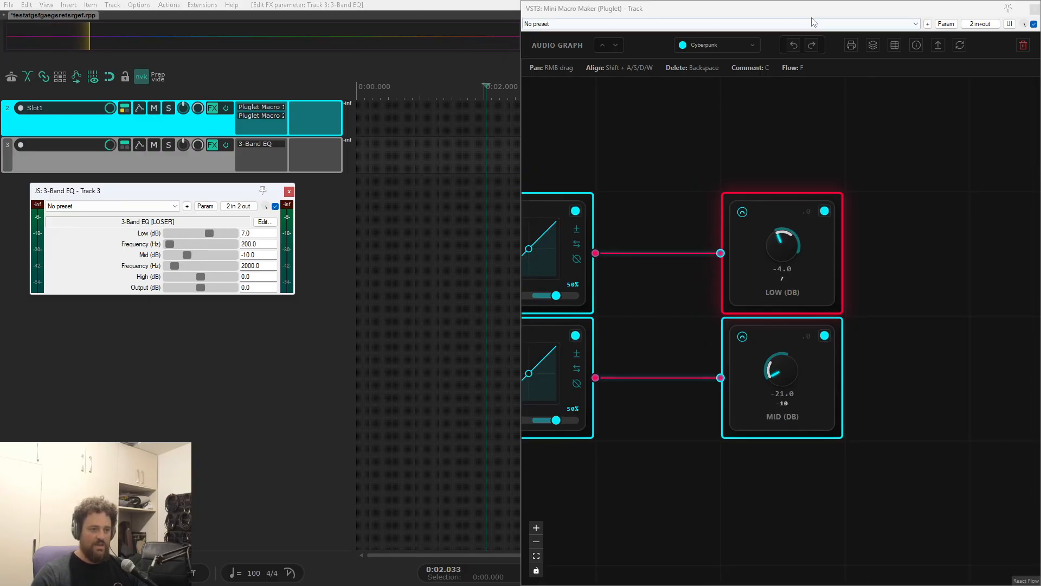
{"action": "left_click_drag", "start_coordinate": [818, 10], "coordinate": [948, 0]}
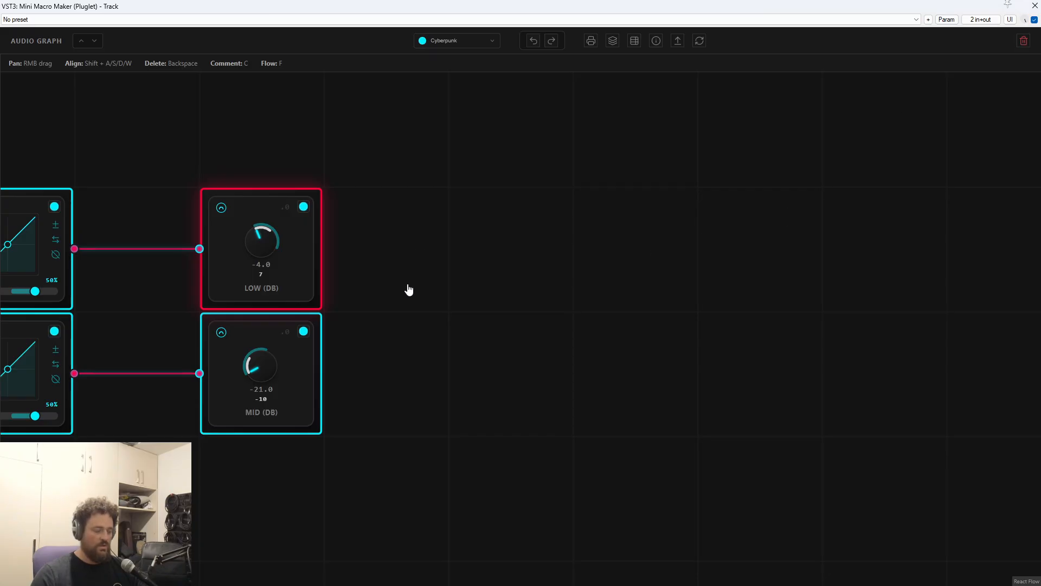
Turn the EQ macro down to about 0.43 and reduce the upper curve node's depth to 33%.
{"action": "left_click_drag", "start_coordinate": [408, 290], "coordinate": [995, 260]}
{"action": "left_click", "coordinate": [806, 99]}
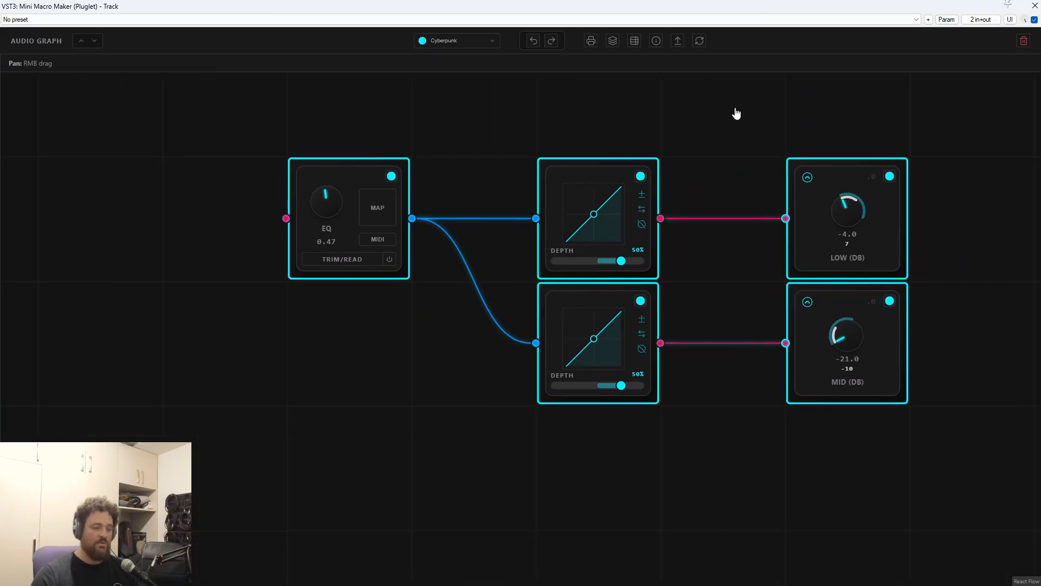
{"action": "scroll", "coordinate": [681, 232], "scroll_direction": "up", "scroll_amount": 3}
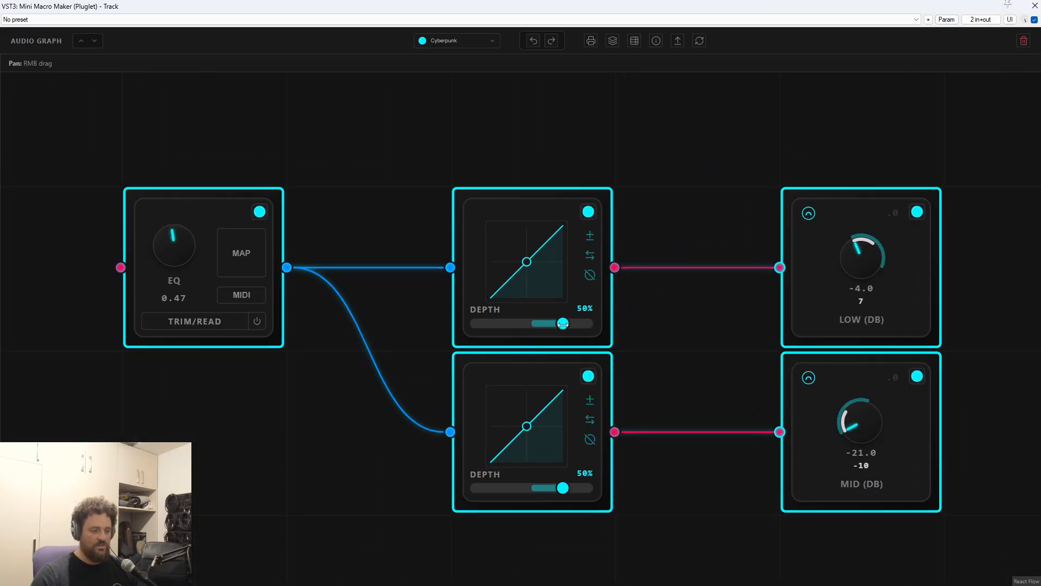
{"action": "mouse_move", "coordinate": [562, 323]}
{"action": "left_mouse_down"}
{"action": "mouse_move", "coordinate": [503, 323]}
{"action": "mouse_move", "coordinate": [570, 323]}
{"action": "mouse_move", "coordinate": [561, 323]}
{"action": "left_mouse_up"}
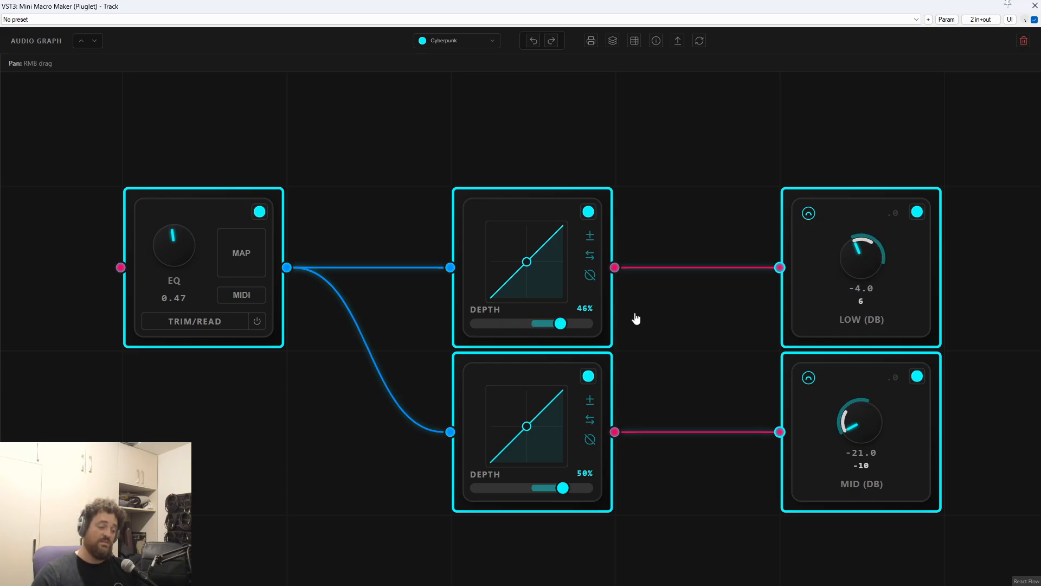
{"action": "left_click_drag", "start_coordinate": [175, 245], "coordinate": [226, 253]}
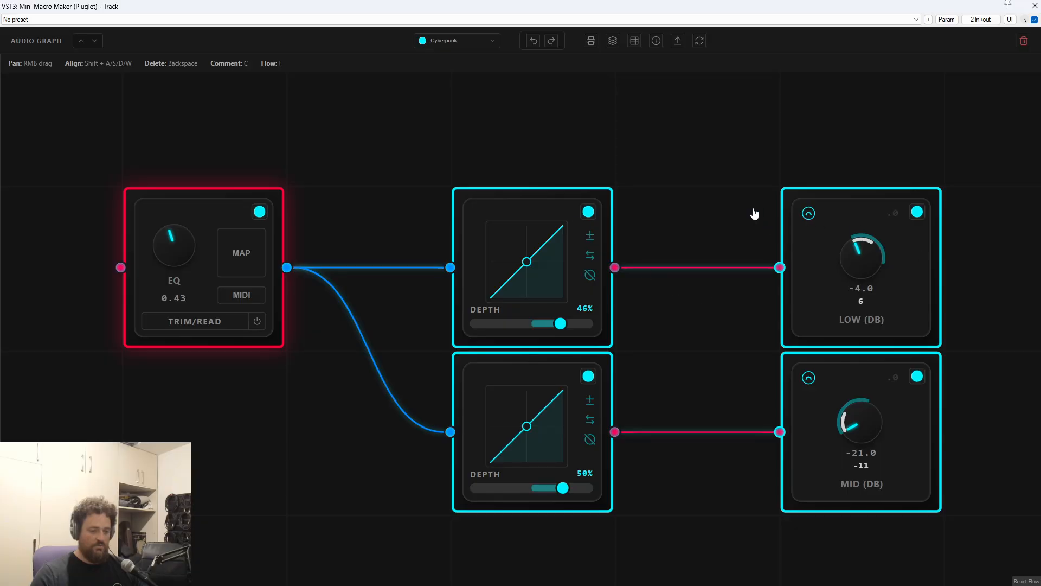
{"action": "mouse_move", "coordinate": [560, 323]}
{"action": "left_mouse_down"}
{"action": "mouse_move", "coordinate": [513, 323]}
{"action": "mouse_move", "coordinate": [569, 323]}
{"action": "mouse_move", "coordinate": [485, 318]}
{"action": "mouse_move", "coordinate": [575, 323]}
{"action": "mouse_move", "coordinate": [485, 324]}
{"action": "mouse_move", "coordinate": [552, 323]}
{"action": "left_mouse_up"}
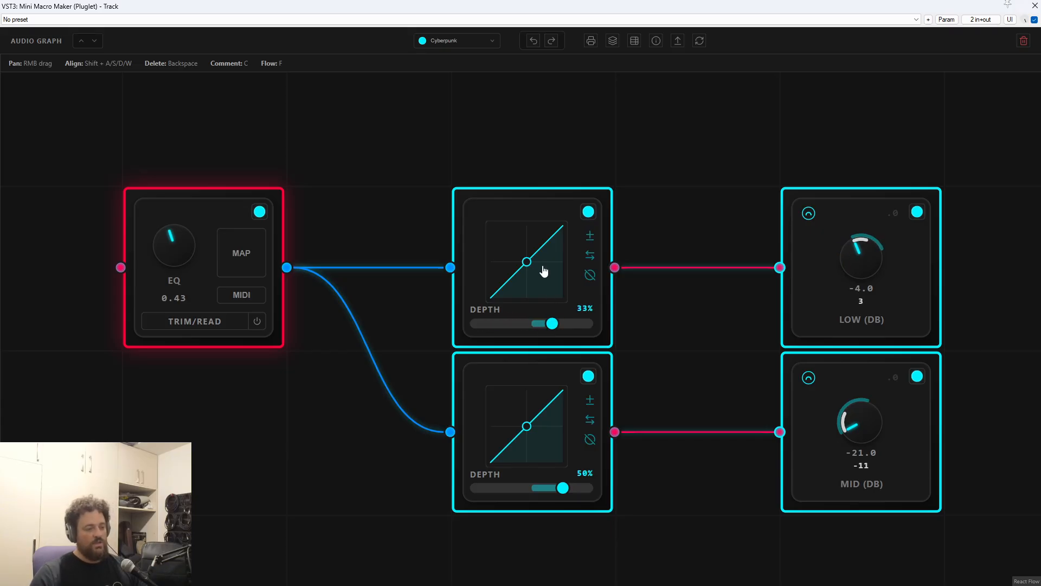
Bend the upper node's response curve downward and then upward, sweeping the EQ macro after each change.
{"action": "left_click_drag", "start_coordinate": [527, 264], "coordinate": [543, 301]}
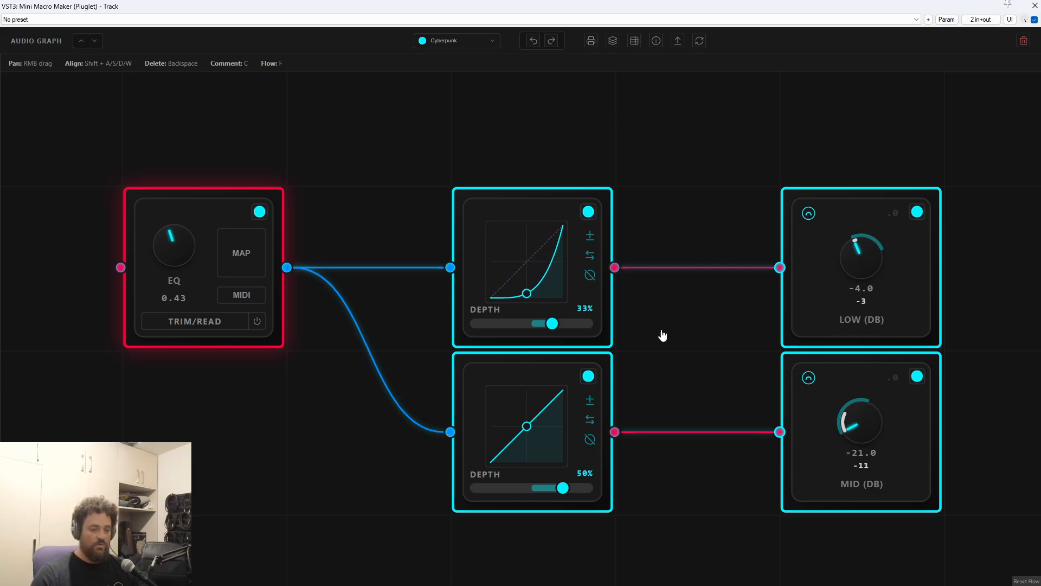
{"action": "left_click_drag", "start_coordinate": [173, 241], "coordinate": [199, 280]}
{"action": "left_click_drag", "start_coordinate": [530, 298], "coordinate": [511, 159]}
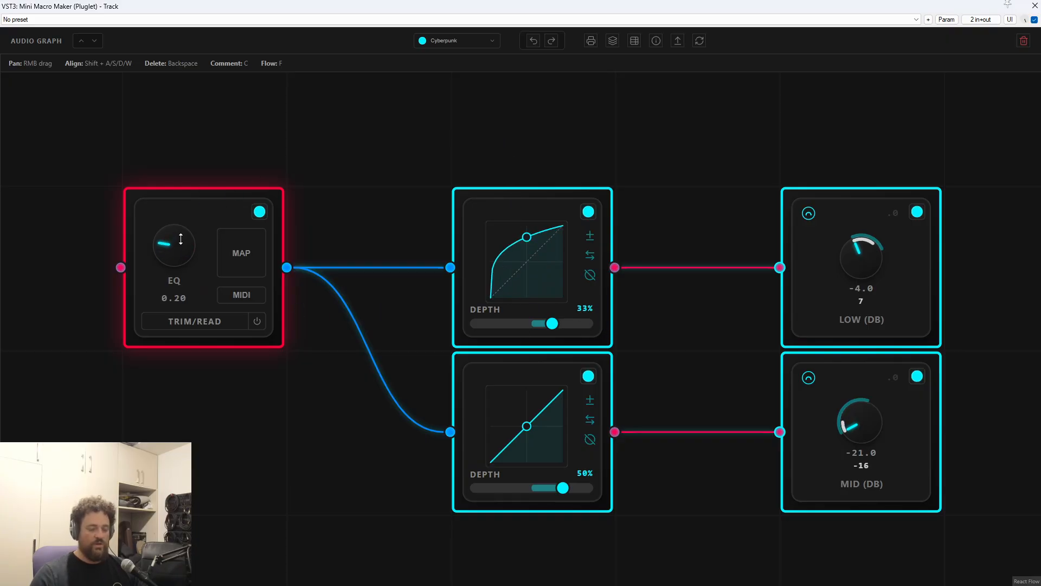
{"action": "mouse_move", "coordinate": [180, 248]}
{"action": "left_mouse_down"}
{"action": "mouse_move", "coordinate": [186, 197]}
{"action": "mouse_move", "coordinate": [185, 247]}
{"action": "left_mouse_up"}
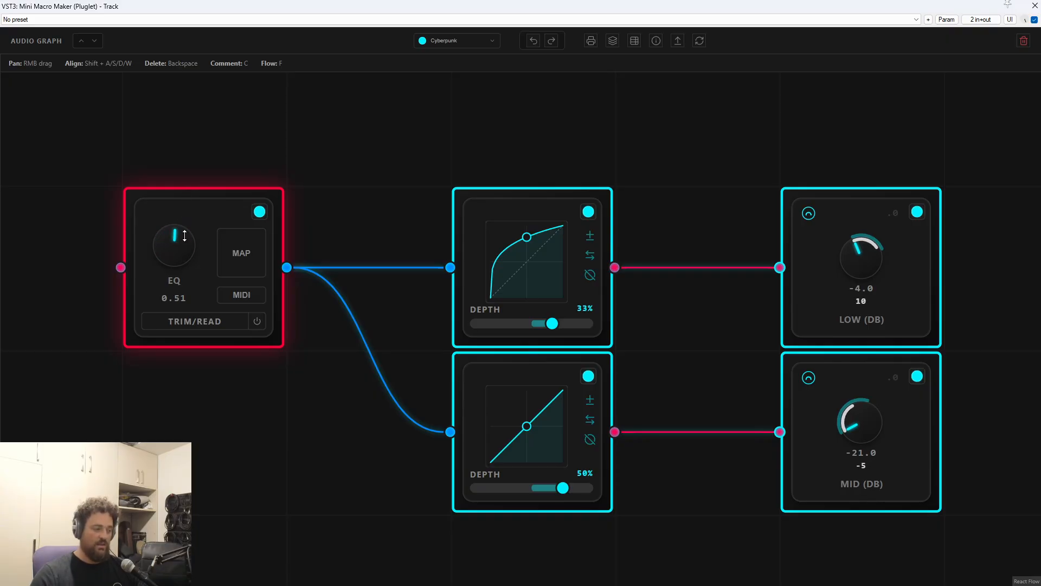
Straighten the upper node's response curve back to linear and turn the EQ macro down to 0.00.
{"action": "left_click_drag", "start_coordinate": [529, 245], "coordinate": [527, 262]}
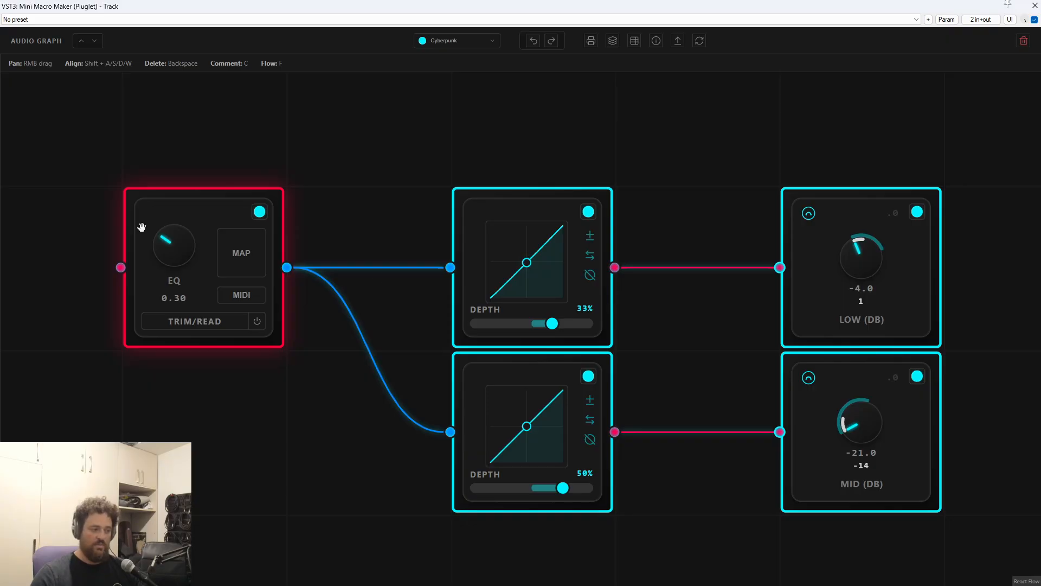
{"action": "left_click_drag", "start_coordinate": [178, 245], "coordinate": [224, 296]}
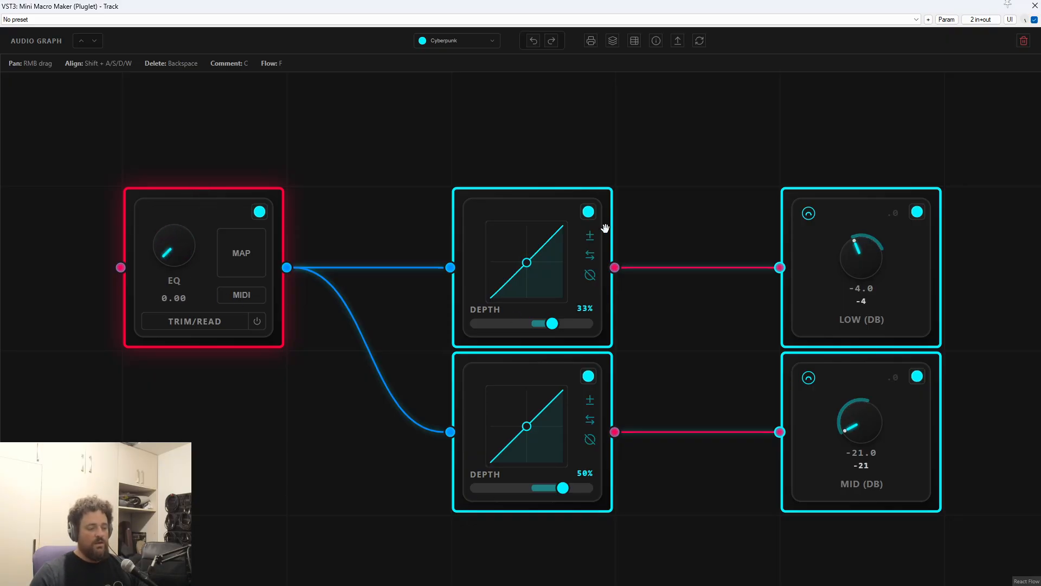
Bypass the upper curve node, turn the EQ macro up to about 0.54, and enable the node again.
{"action": "left_click", "coordinate": [590, 276]}
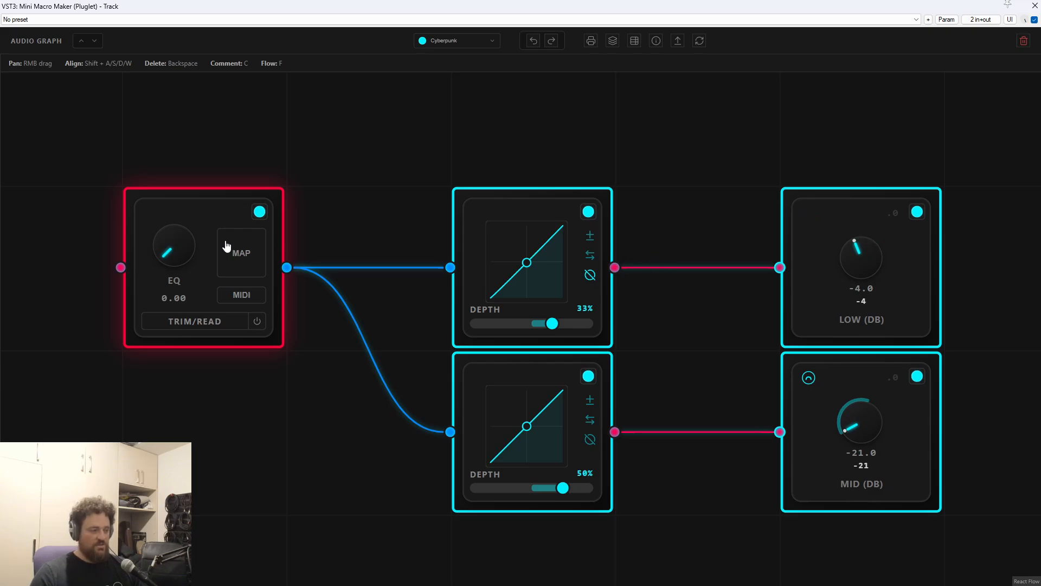
{"action": "left_click_drag", "start_coordinate": [190, 250], "coordinate": [188, 229]}
{"action": "left_click", "coordinate": [595, 276]}
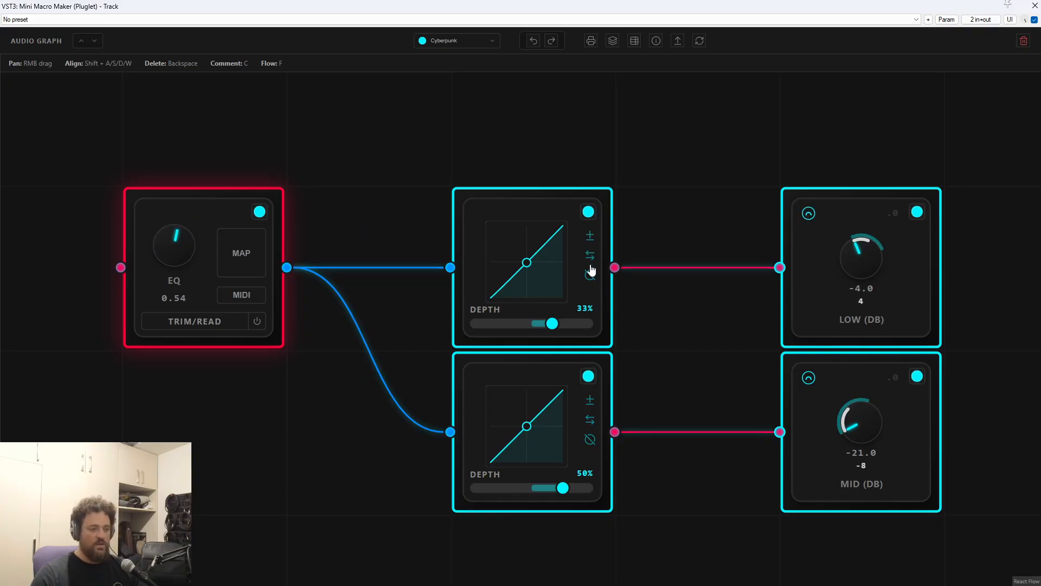
Raise the upper curve node's depth to 45% and turn the EQ macro up to about 0.81.
{"action": "left_click_drag", "start_coordinate": [552, 317], "coordinate": [559, 323]}
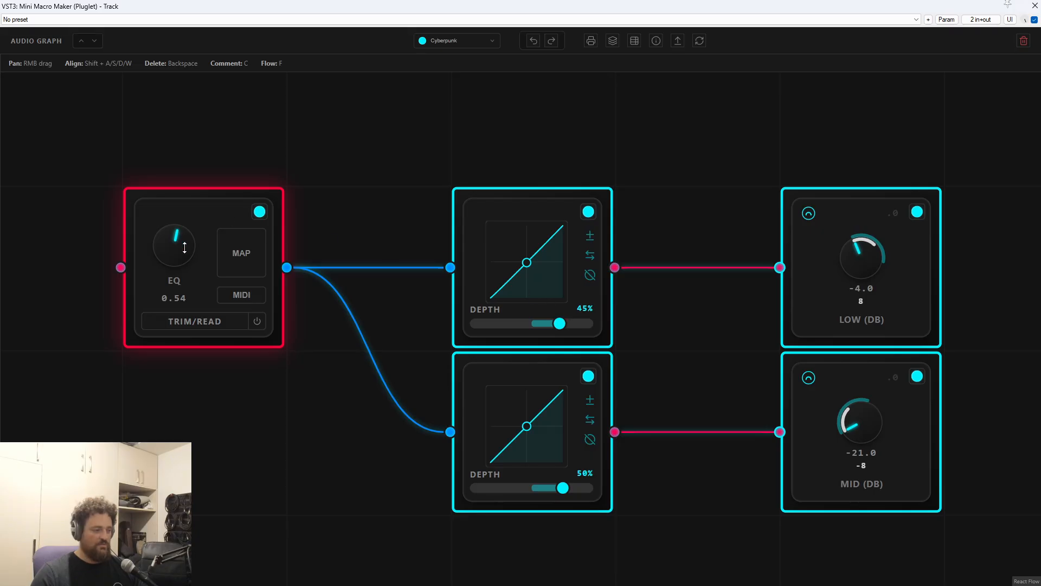
{"action": "left_click_drag", "start_coordinate": [184, 247], "coordinate": [185, 228]}
Reverse the upper curve node's modulation direction, turn the EQ macro down to about 0.47, and restore the original direction.
{"action": "left_click", "coordinate": [591, 257]}
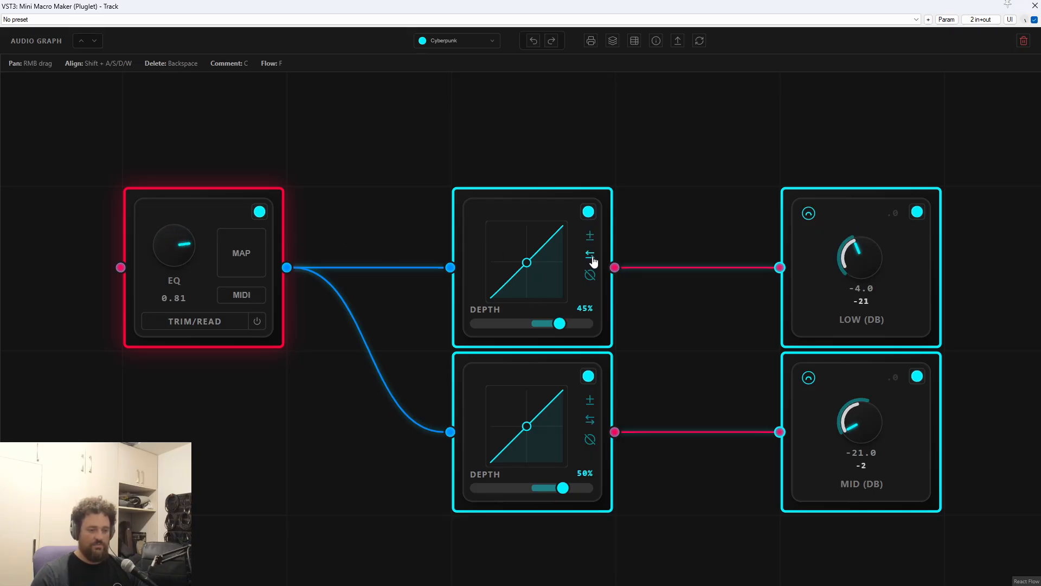
{"action": "mouse_move", "coordinate": [182, 246]}
{"action": "left_mouse_down"}
{"action": "mouse_move", "coordinate": [158, 274]}
{"action": "mouse_move", "coordinate": [169, 261]}
{"action": "left_mouse_up"}
{"action": "left_click", "coordinate": [591, 259]}
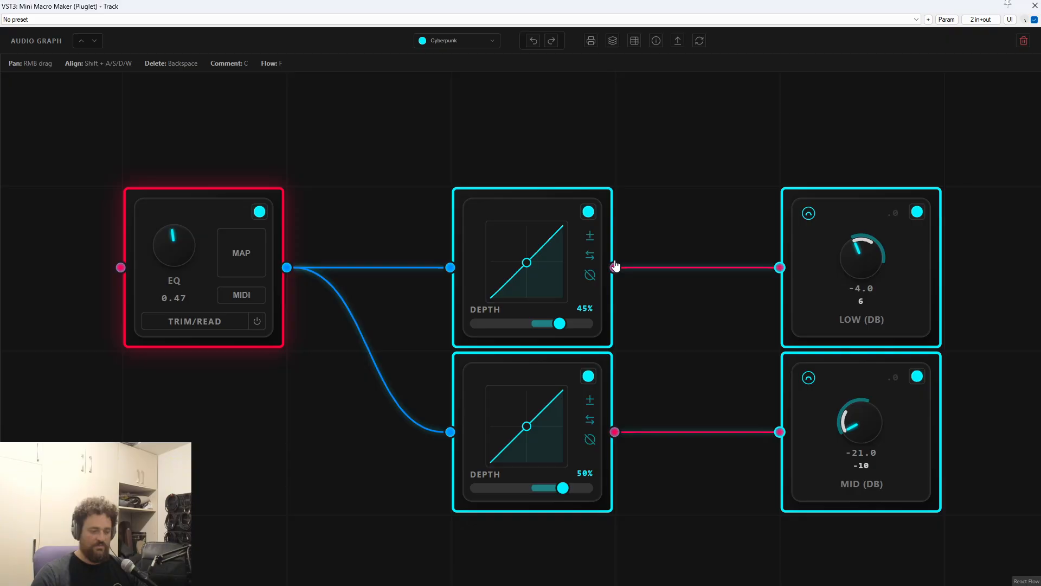
Switch the upper curve node to bipolar modulation and back to unipolar, and turn the EQ macro down to about 0.37.
{"action": "left_click", "coordinate": [591, 236]}
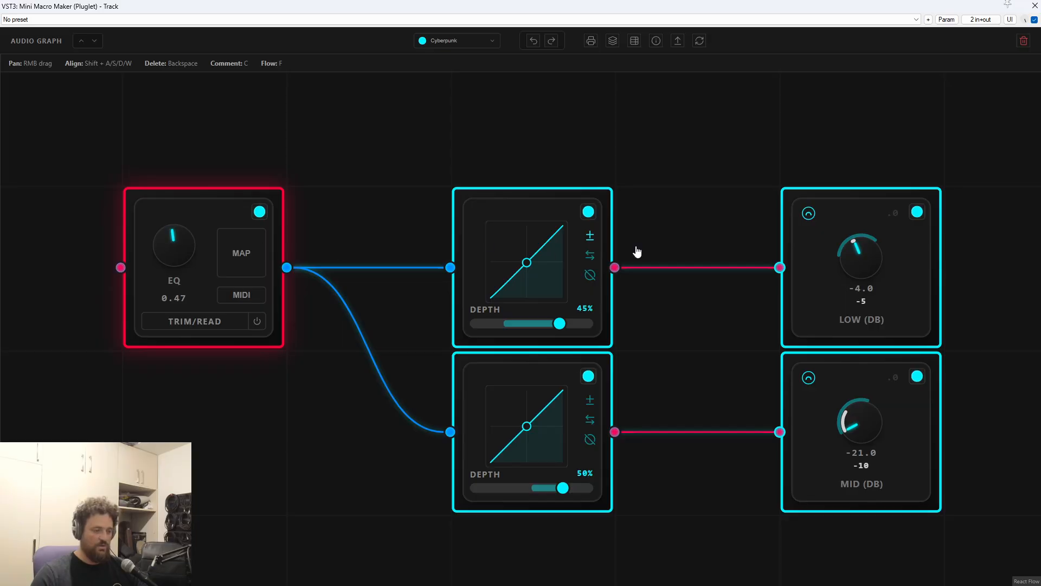
{"action": "left_click", "coordinate": [592, 238]}
{"action": "left_click_drag", "start_coordinate": [184, 244], "coordinate": [190, 254]}
Try the upper curve node's depth at 28%, at a negative amount and at 23% while raising the EQ macro to about 0.86.
{"action": "left_click_drag", "start_coordinate": [559, 326], "coordinate": [552, 326]}
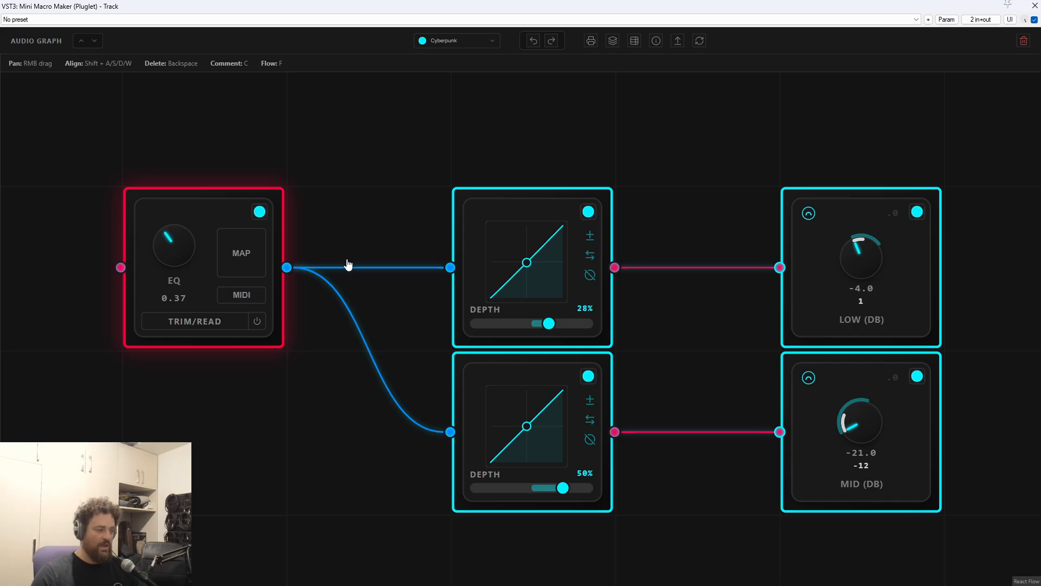
{"action": "left_click_drag", "start_coordinate": [182, 246], "coordinate": [182, 219]}
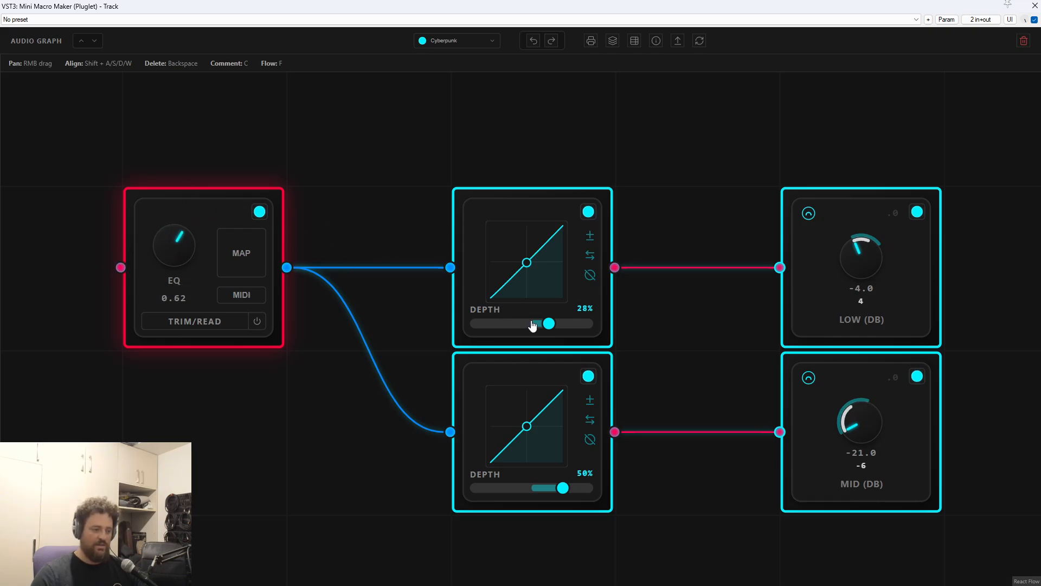
{"action": "left_click_drag", "start_coordinate": [532, 325], "coordinate": [493, 325]}
{"action": "left_click_drag", "start_coordinate": [180, 248], "coordinate": [179, 238]}
{"action": "left_click_drag", "start_coordinate": [494, 324], "coordinate": [546, 324]}
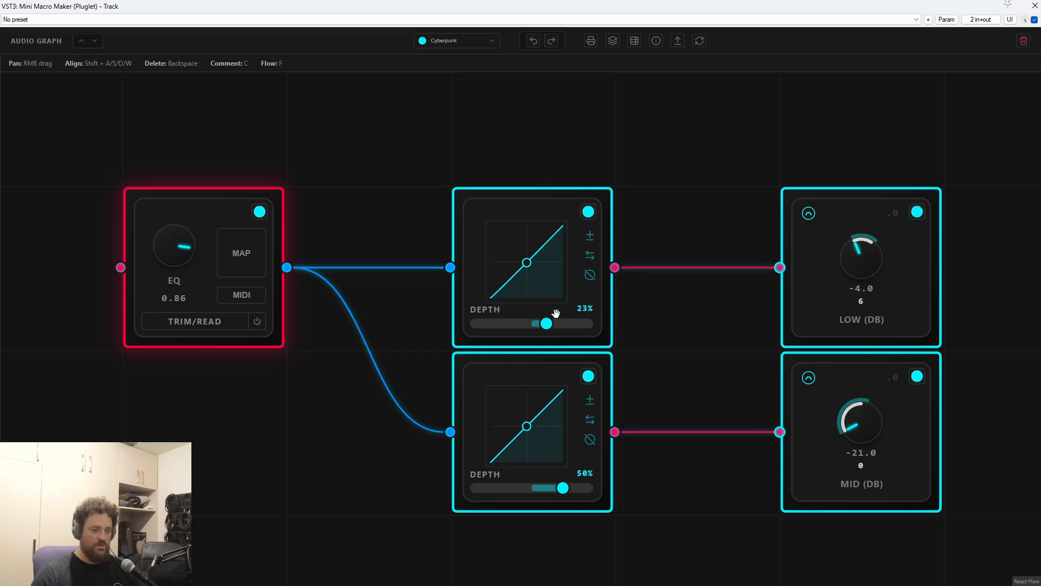
Switch the upper curve node to bipolar with 46% depth, turn the EQ macro down to about 0.42, and restore unipolar modulation.
{"action": "left_click", "coordinate": [590, 237]}
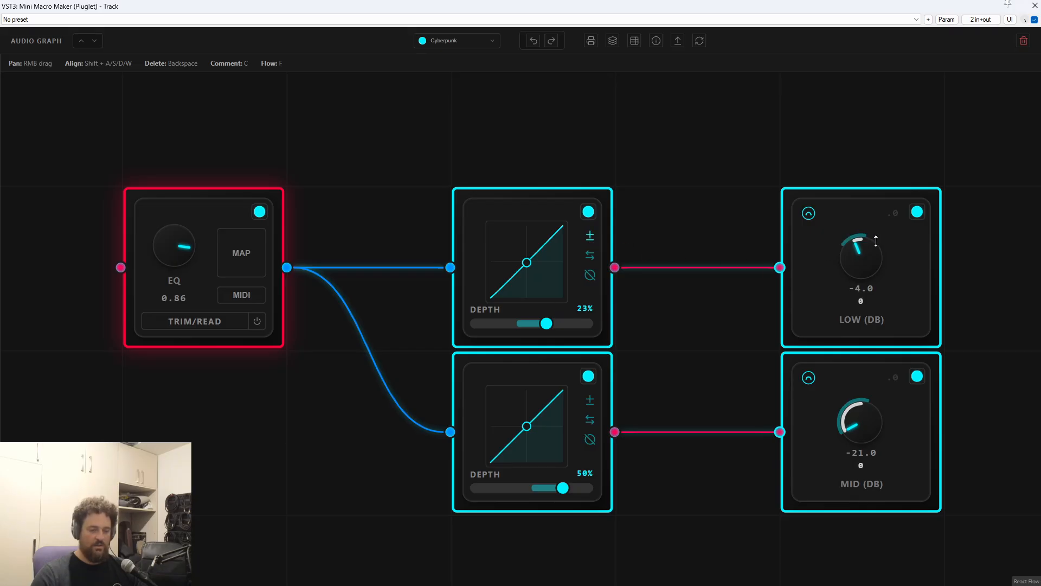
{"action": "left_click_drag", "start_coordinate": [546, 323], "coordinate": [557, 324]}
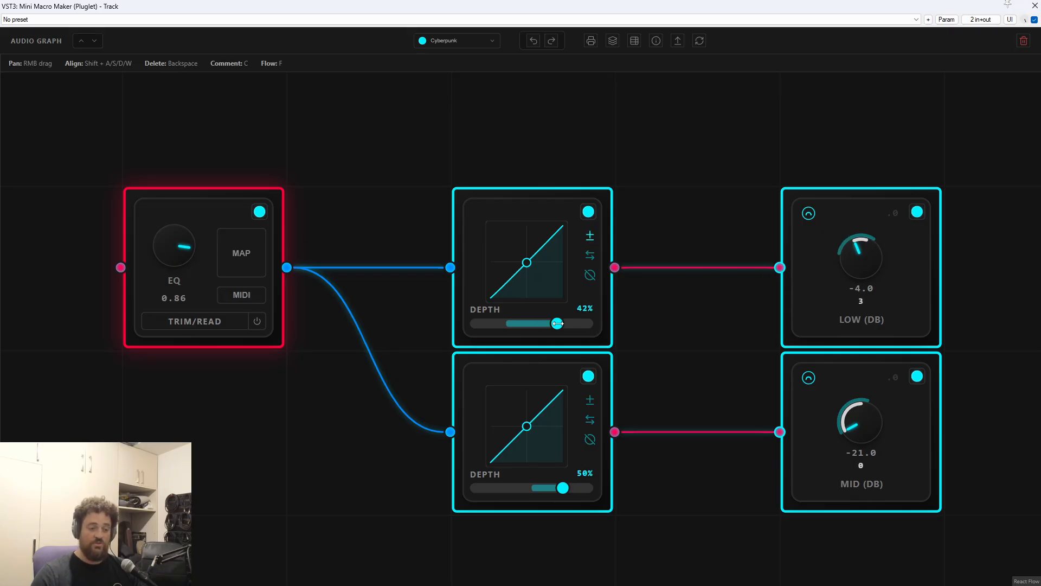
{"action": "left_click_drag", "start_coordinate": [180, 243], "coordinate": [187, 276]}
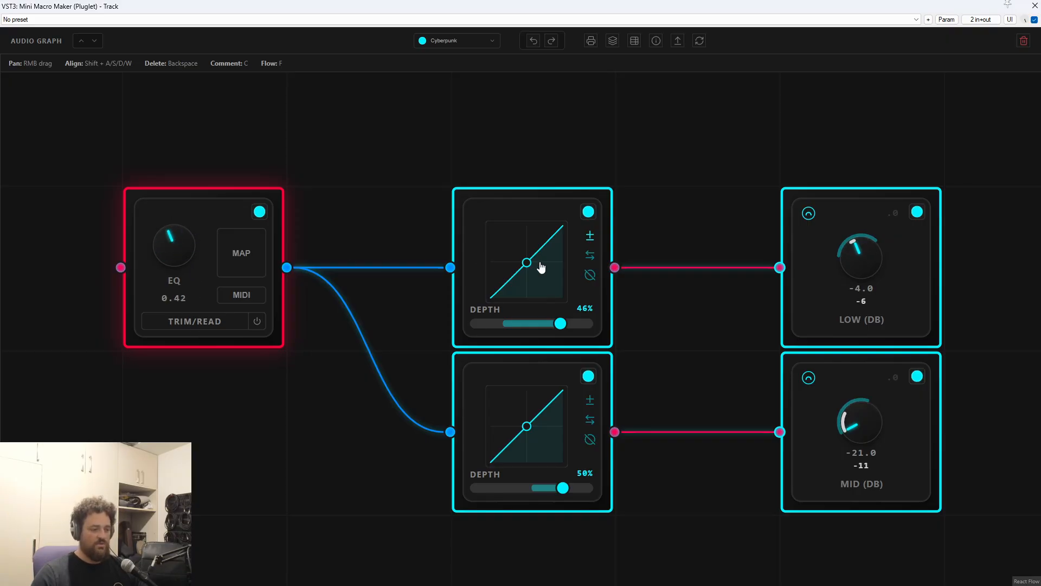
{"action": "left_click", "coordinate": [590, 237]}
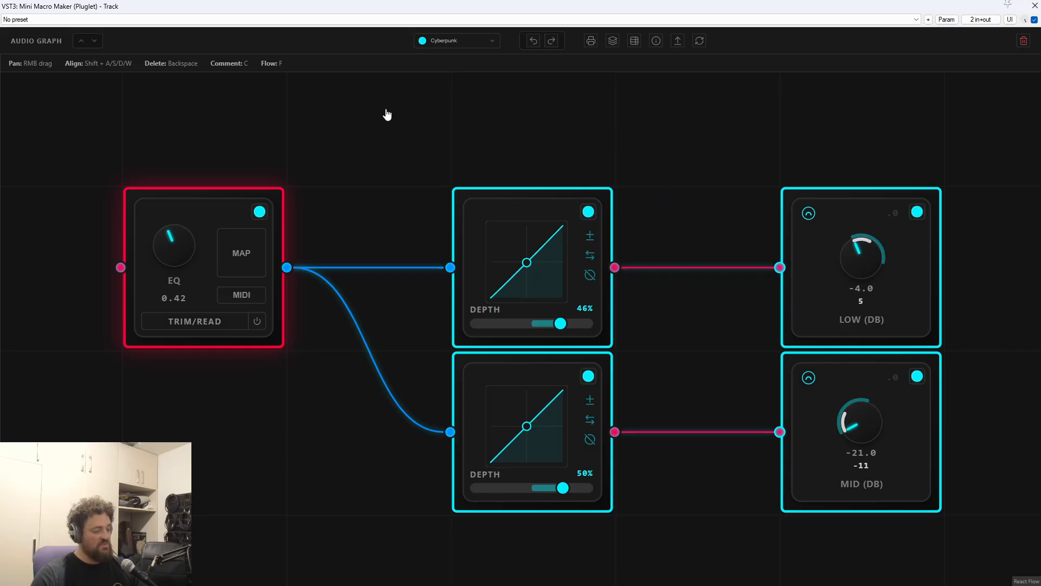
Turn the LOW (DB) knob down to about -10.5 and view the color theme choices of its node.
{"action": "left_click_drag", "start_coordinate": [387, 114], "coordinate": [632, 295]}
{"action": "left_click", "coordinate": [562, 150]}
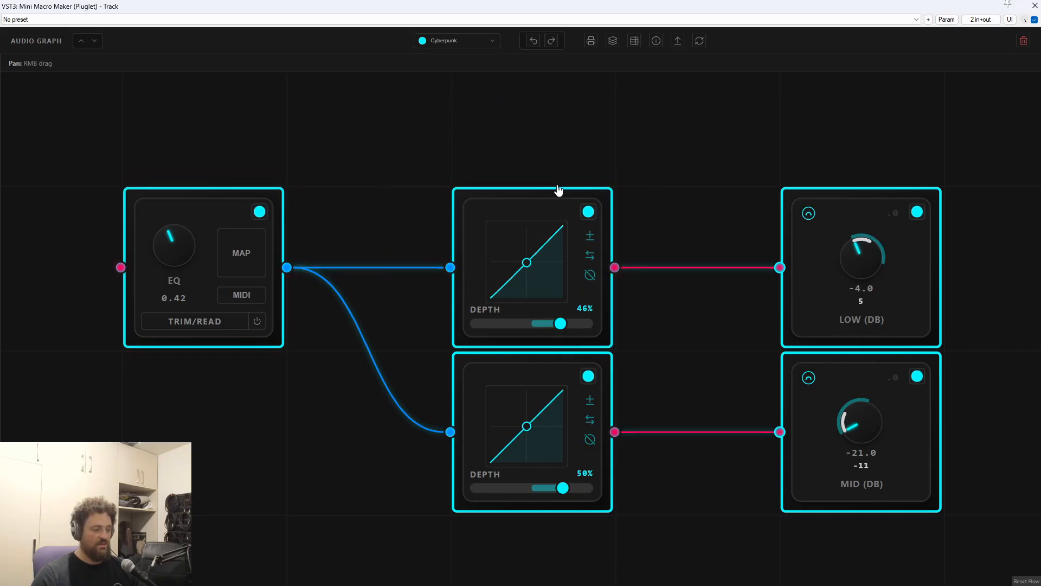
{"action": "left_click_drag", "start_coordinate": [670, 177], "coordinate": [485, 213]}
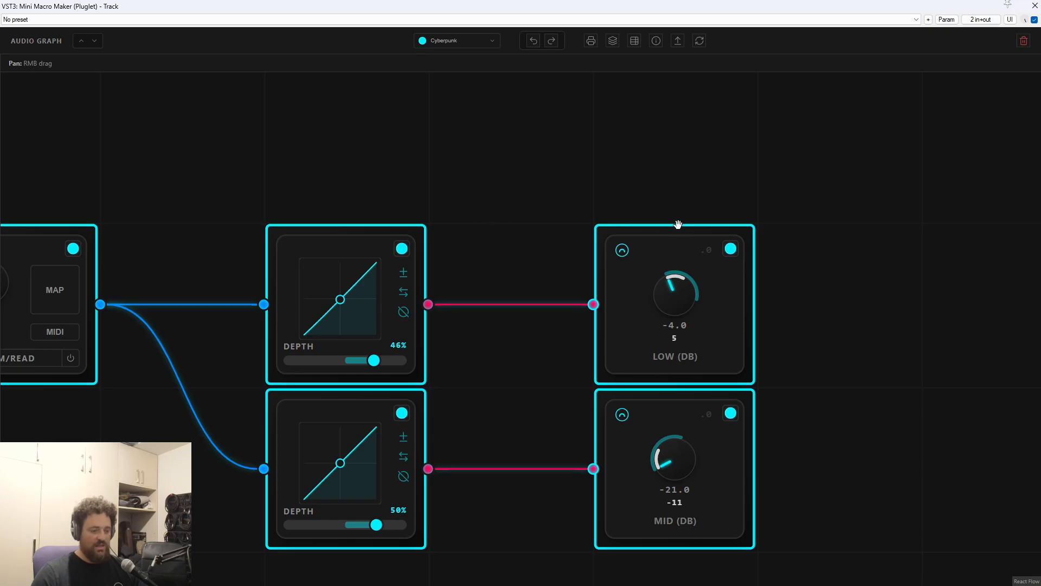
{"action": "left_click_drag", "start_coordinate": [623, 196], "coordinate": [516, 164]}
{"action": "left_click", "coordinate": [537, 200]}
{"action": "left_click", "coordinate": [493, 149]}
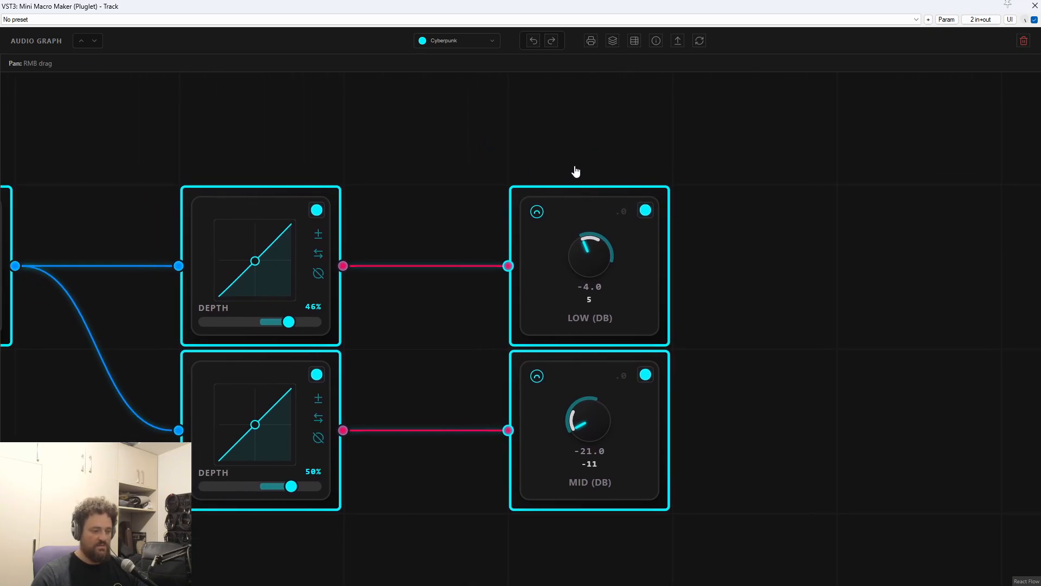
{"action": "left_click_drag", "start_coordinate": [637, 157], "coordinate": [607, 152]}
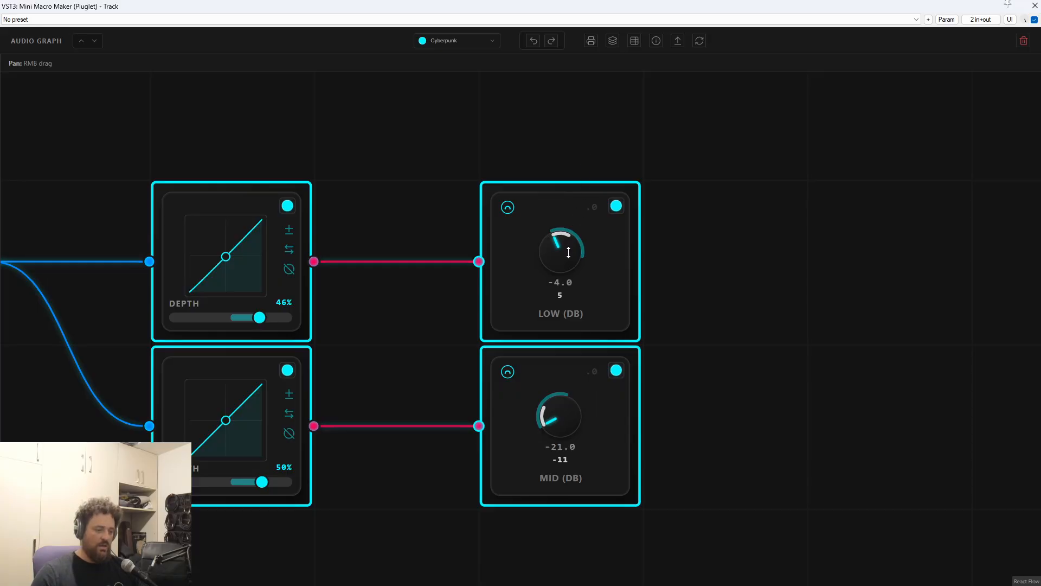
{"action": "mouse_move", "coordinate": [569, 252]}
{"action": "left_mouse_down"}
{"action": "mouse_move", "coordinate": [570, 279]}
{"action": "mouse_move", "coordinate": [575, 234]}
{"action": "mouse_move", "coordinate": [567, 263]}
{"action": "left_mouse_up"}
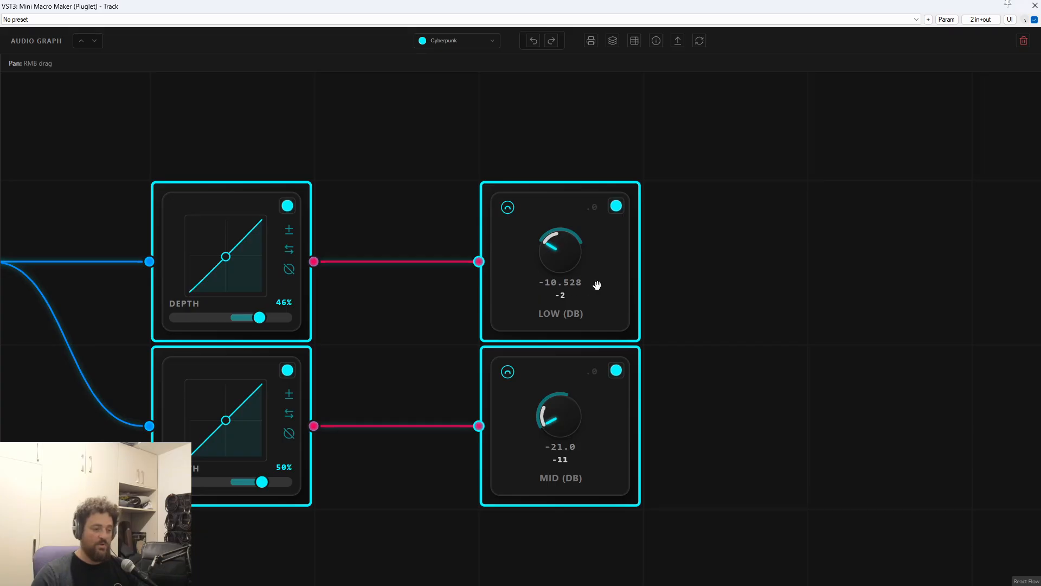
{"action": "left_click", "coordinate": [616, 209]}
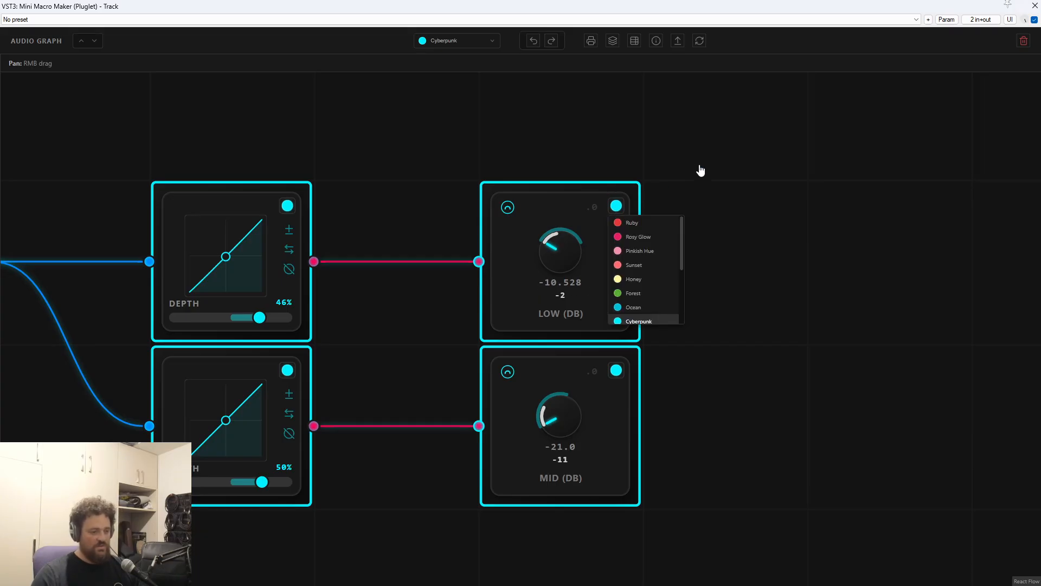
{"action": "left_click", "coordinate": [698, 169]}
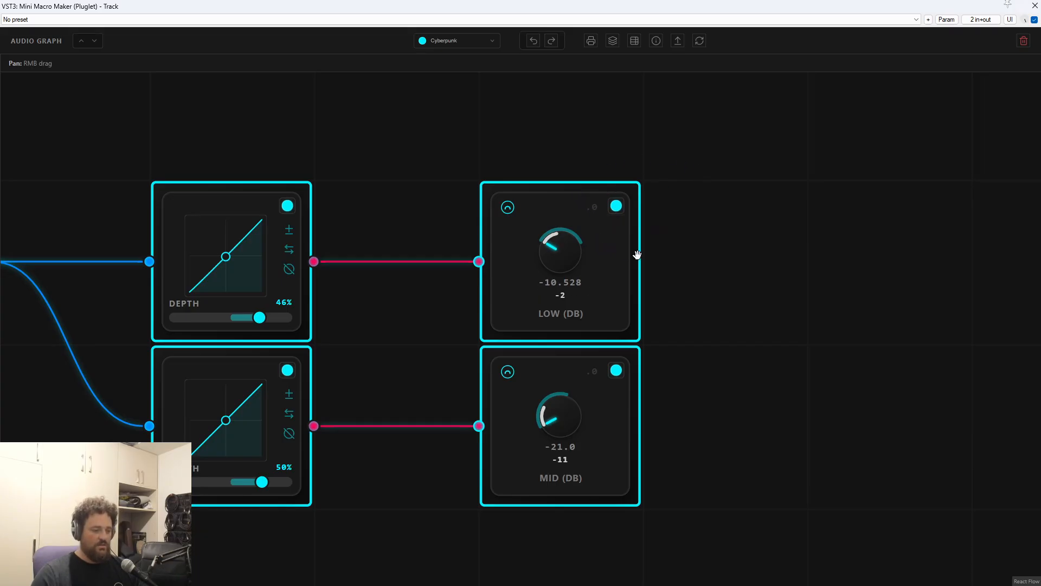
Cycle the LOW (DB) node's displayed precision through one and two decimals and back to zero.
{"action": "scroll", "coordinate": [637, 256], "scroll_direction": "up", "scroll_amount": 3}
{"action": "left_click", "coordinate": [606, 184]}
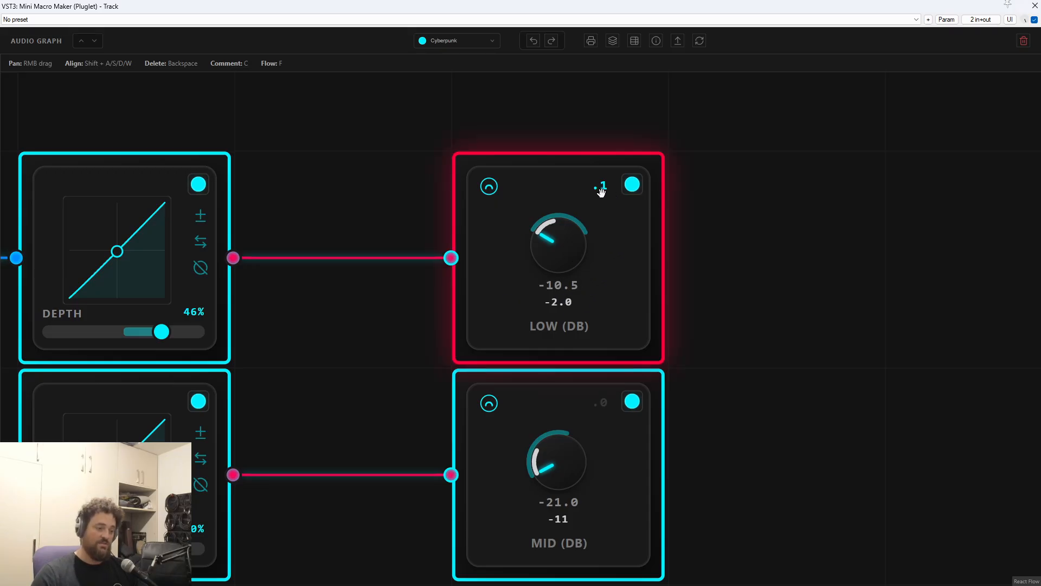
{"action": "left_click", "coordinate": [604, 191]}
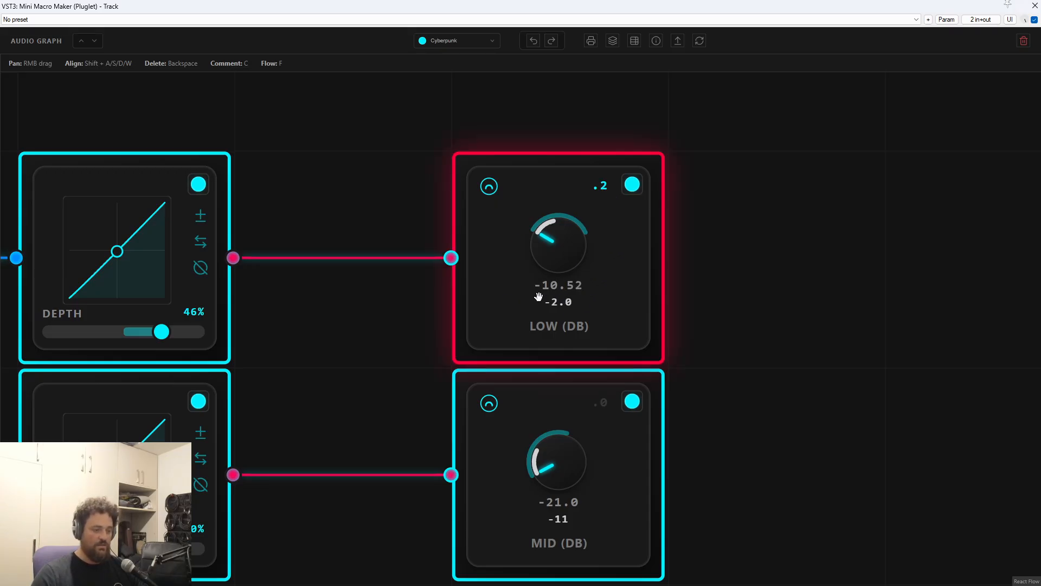
{"action": "left_click", "coordinate": [603, 188]}
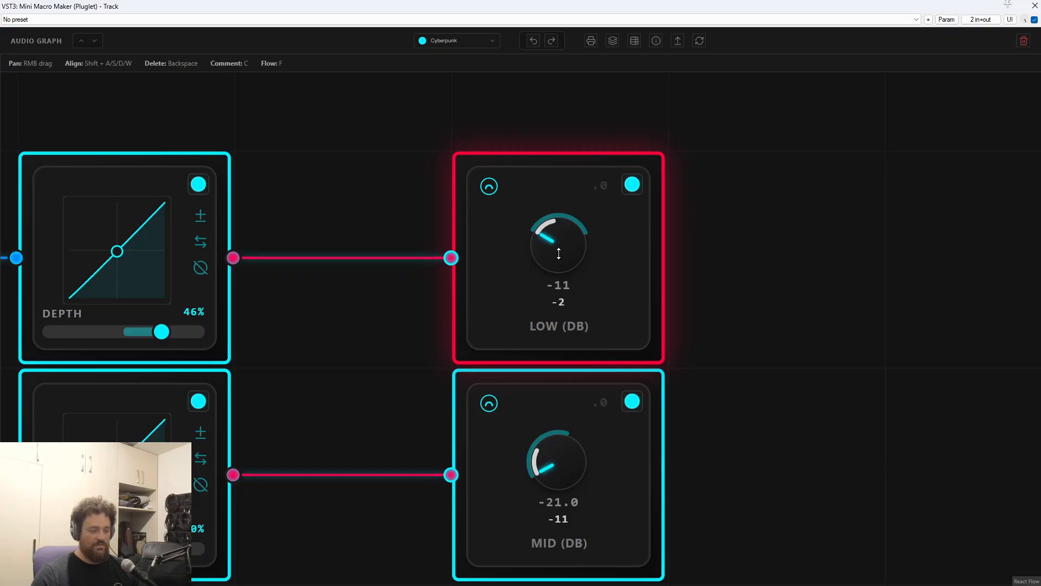
Turn the LOW (DB) knob to -15, to -12.83 with two decimals displayed, and to -14 with zero decimals.
{"action": "mouse_move", "coordinate": [558, 253]}
{"action": "left_mouse_down"}
{"action": "mouse_move", "coordinate": [562, 238]}
{"action": "mouse_move", "coordinate": [560, 260]}
{"action": "left_mouse_up"}
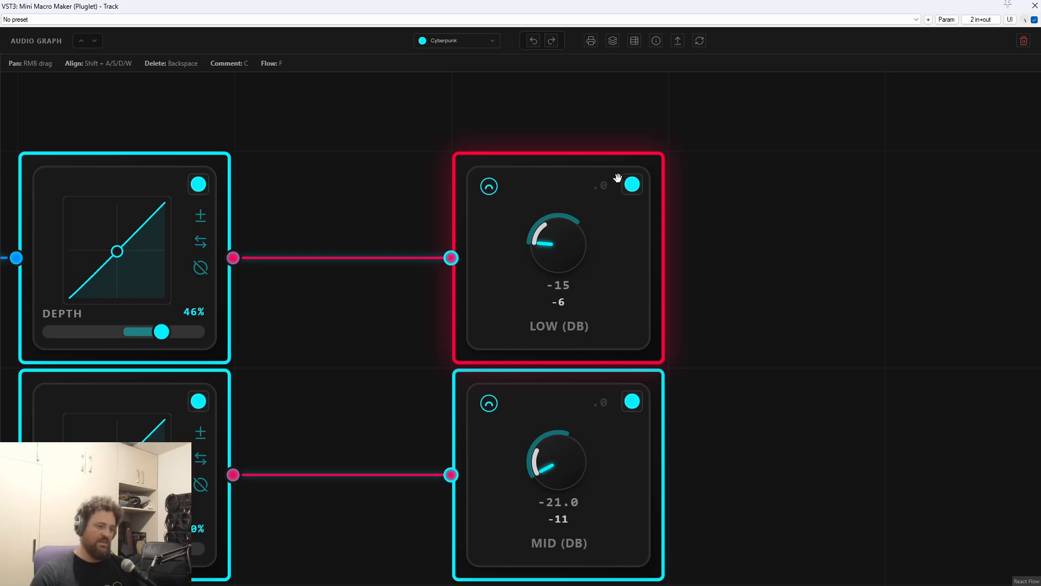
{"action": "left_click", "coordinate": [603, 187]}
{"action": "left_click", "coordinate": [604, 187]}
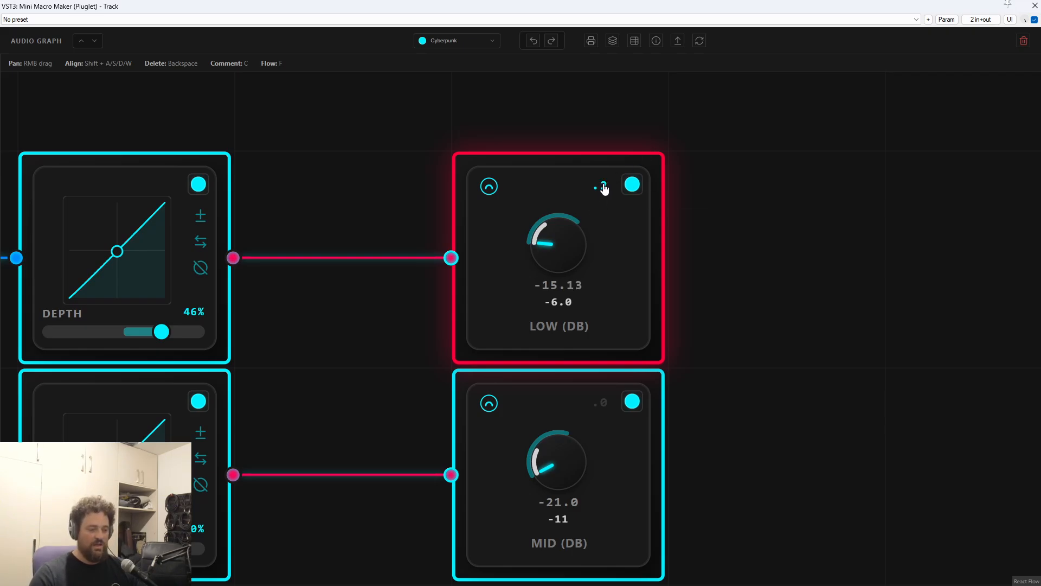
{"action": "left_click_drag", "start_coordinate": [557, 244], "coordinate": [552, 265]}
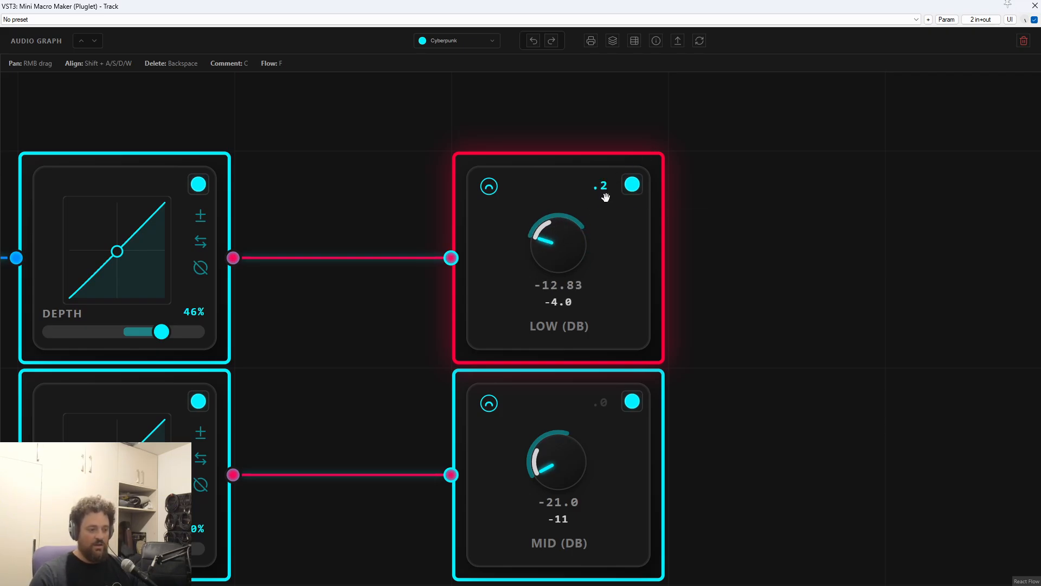
{"action": "left_click", "coordinate": [603, 194]}
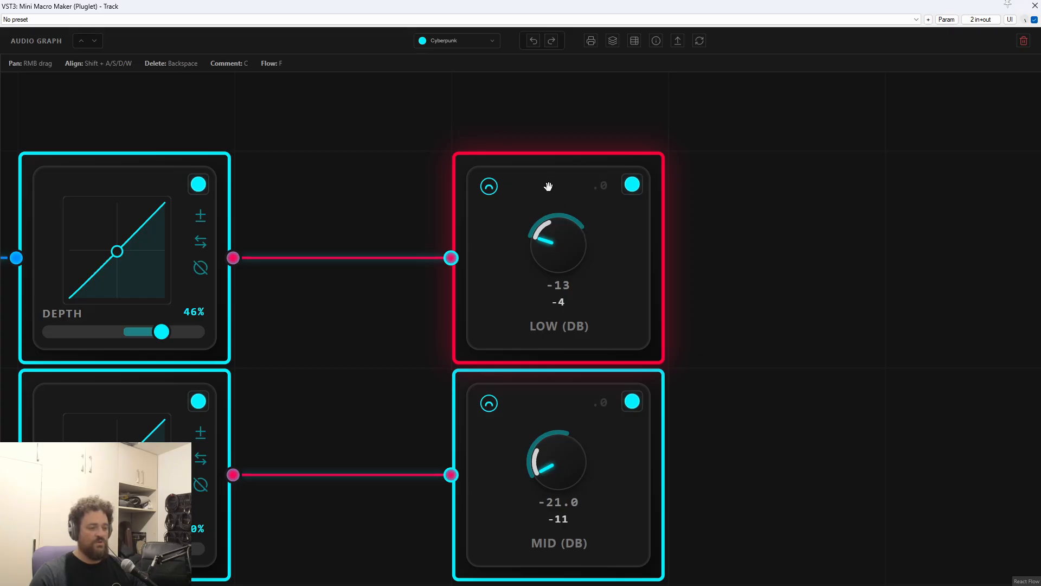
{"action": "left_click_drag", "start_coordinate": [559, 251], "coordinate": [559, 259]}
Turn the LOW (DB) knob up to -11 and the EQ macro up to about 0.48, leaving the LOW node's arc option off.
{"action": "left_click_drag", "start_coordinate": [418, 330], "coordinate": [645, 287]}
{"action": "scroll", "coordinate": [575, 290], "scroll_direction": "down", "scroll_amount": 4}
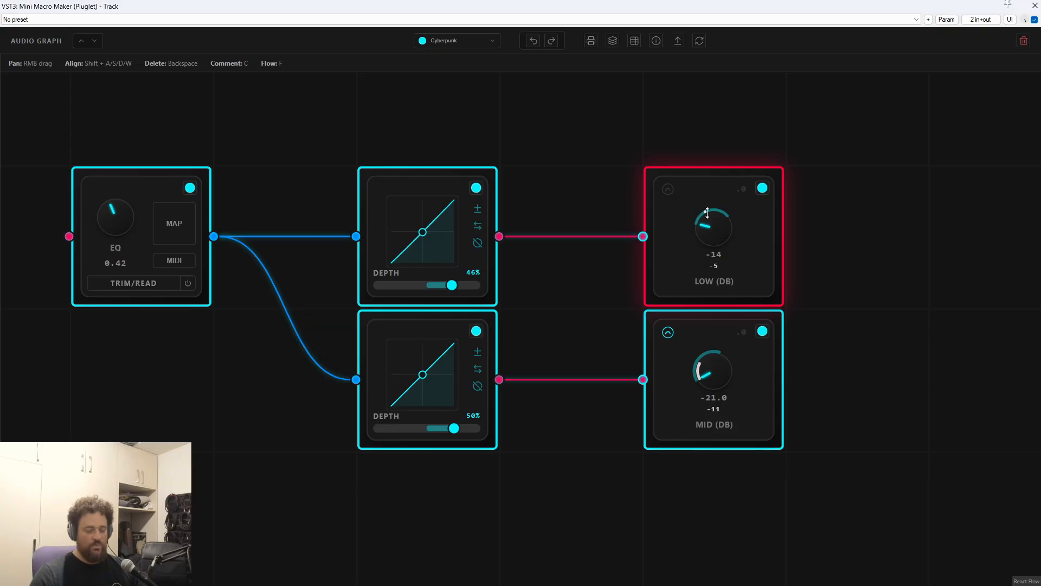
{"action": "left_click_drag", "start_coordinate": [714, 221], "coordinate": [676, 196]}
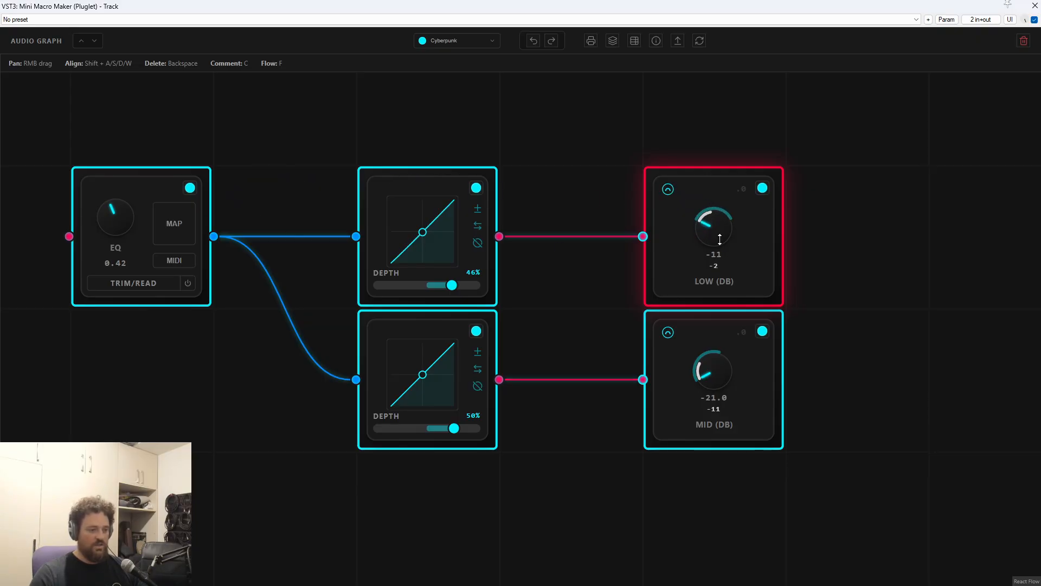
{"action": "mouse_move", "coordinate": [117, 218]}
{"action": "left_mouse_down"}
{"action": "mouse_move", "coordinate": [120, 205]}
{"action": "mouse_move", "coordinate": [122, 219]}
{"action": "left_mouse_up"}
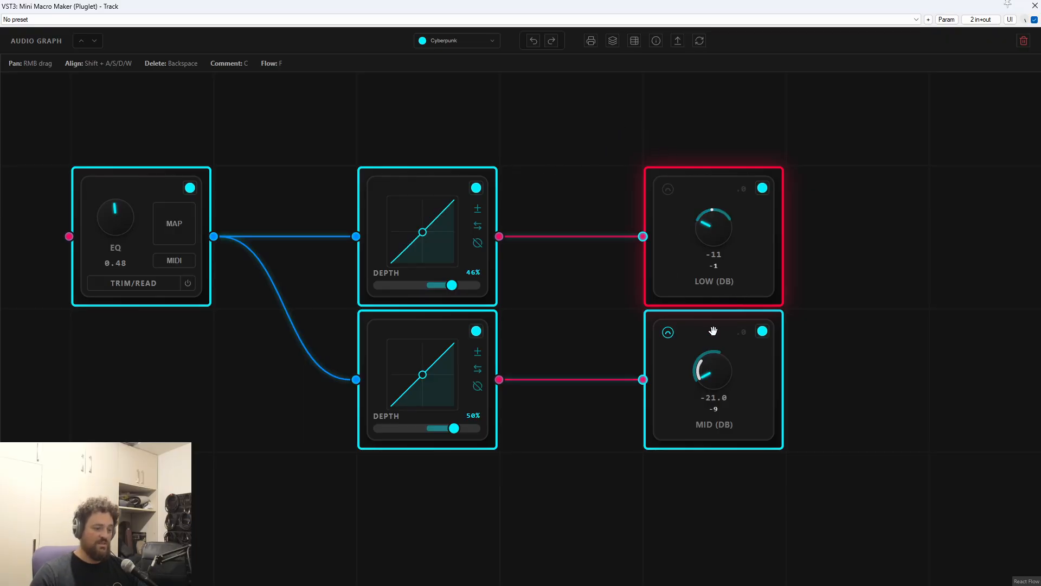
Move the MID (DB) node two grid columns farther from its curve node, keeping it in the same row.
{"action": "left_click_drag", "start_coordinate": [713, 331], "coordinate": [997, 331]}
{"action": "left_click", "coordinate": [746, 176]}
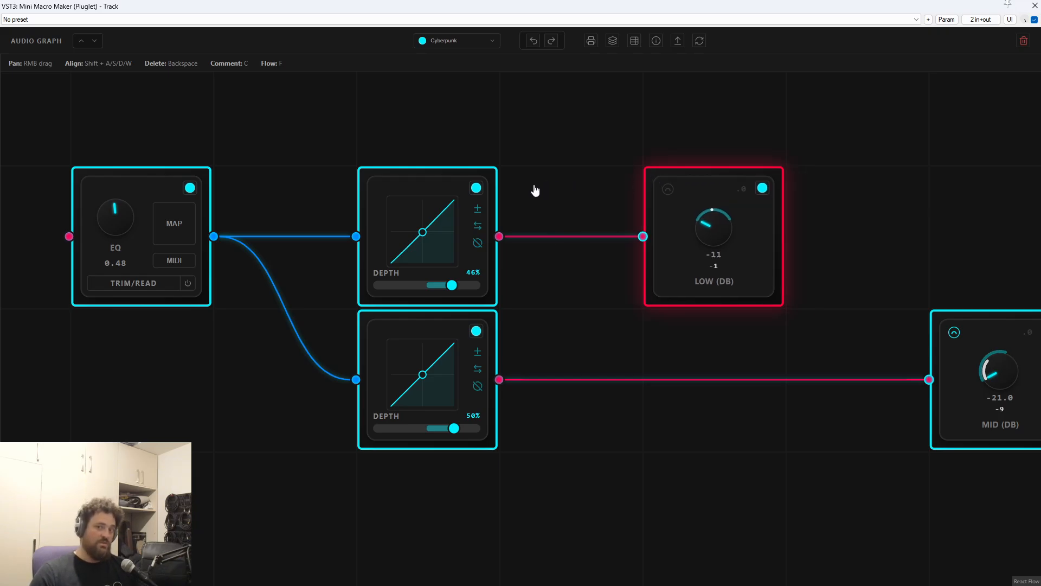
{"action": "left_click_drag", "start_coordinate": [516, 213], "coordinate": [548, 167]}
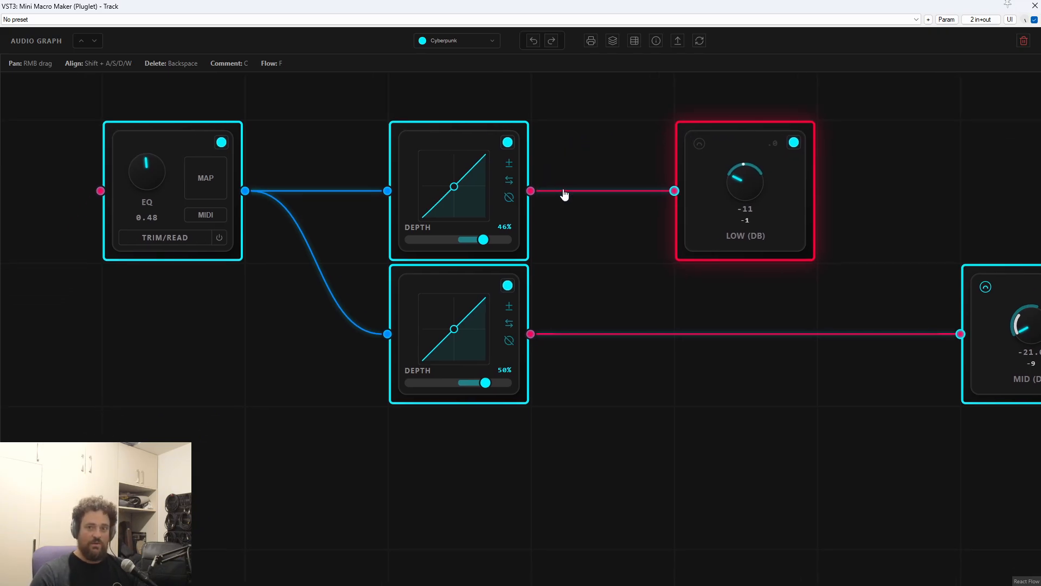
Add a second macro below the EQ macro, connect it to LOW (DB), and place its new curve node below the other two.
{"action": "right_click", "coordinate": [191, 450]}
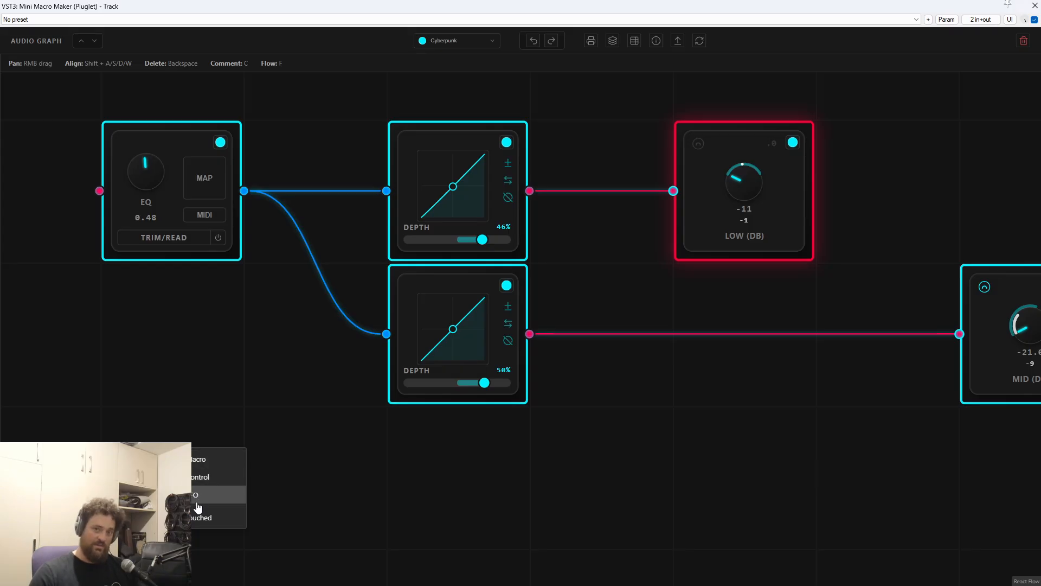
{"action": "left_click", "coordinate": [204, 465]}
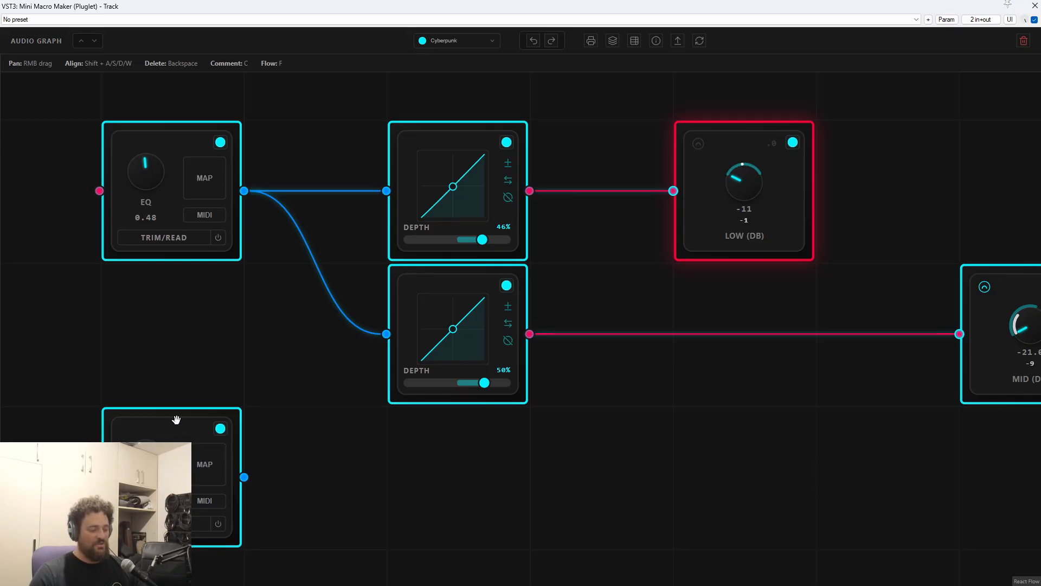
{"action": "left_click_drag", "start_coordinate": [244, 477], "coordinate": [680, 191]}
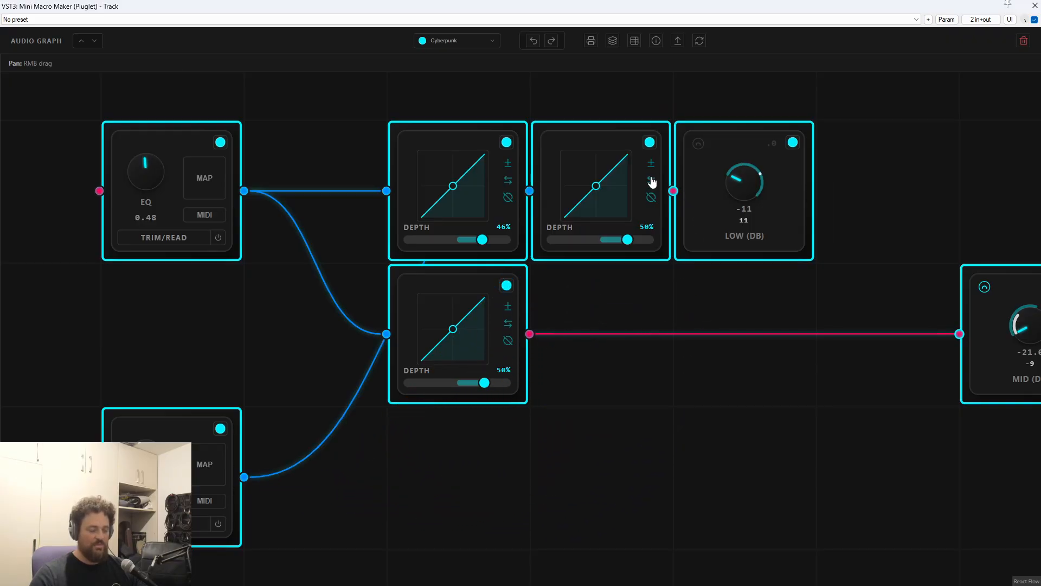
{"action": "left_click_drag", "start_coordinate": [585, 151], "coordinate": [439, 427]}
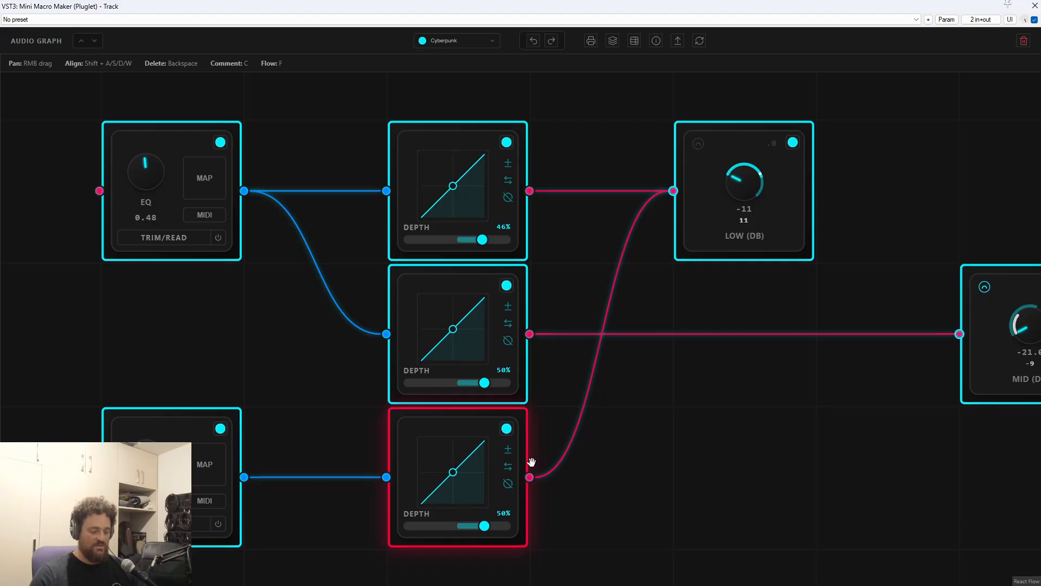
{"action": "left_click_drag", "start_coordinate": [608, 476], "coordinate": [613, 454]}
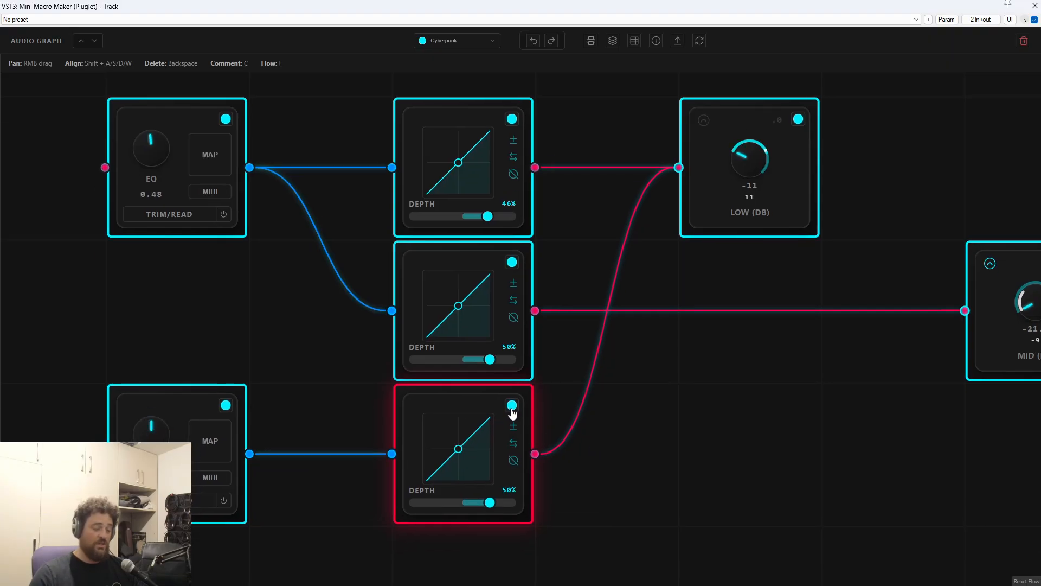
Color the second macro, its curve node and LOW (DB) Sunset, then switch LOW (DB) alone to a black-and-grey theme.
{"action": "left_click", "coordinate": [512, 407]}
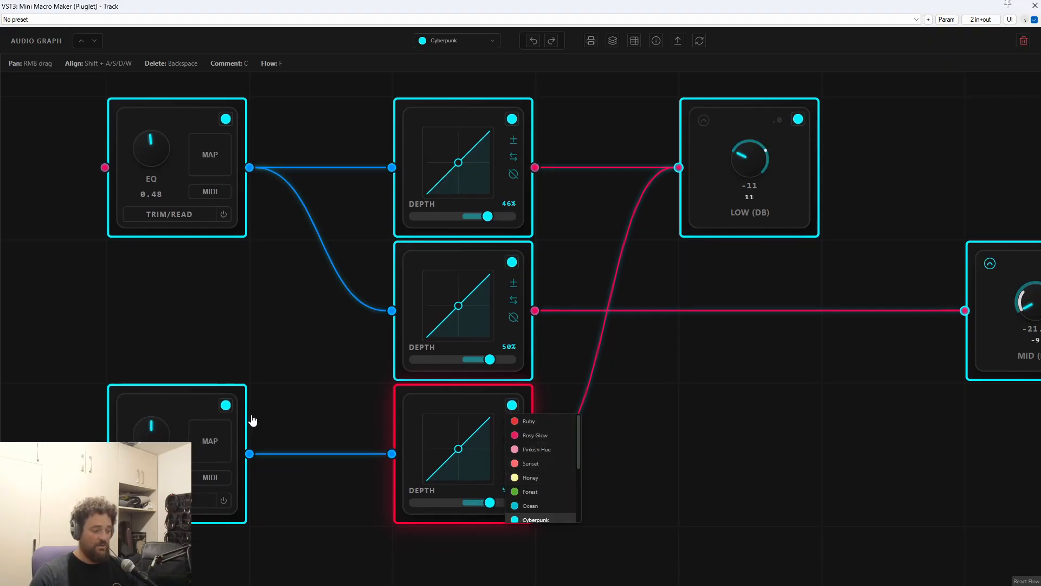
{"action": "left_click", "coordinate": [226, 408]}
{"action": "left_click", "coordinate": [260, 465]}
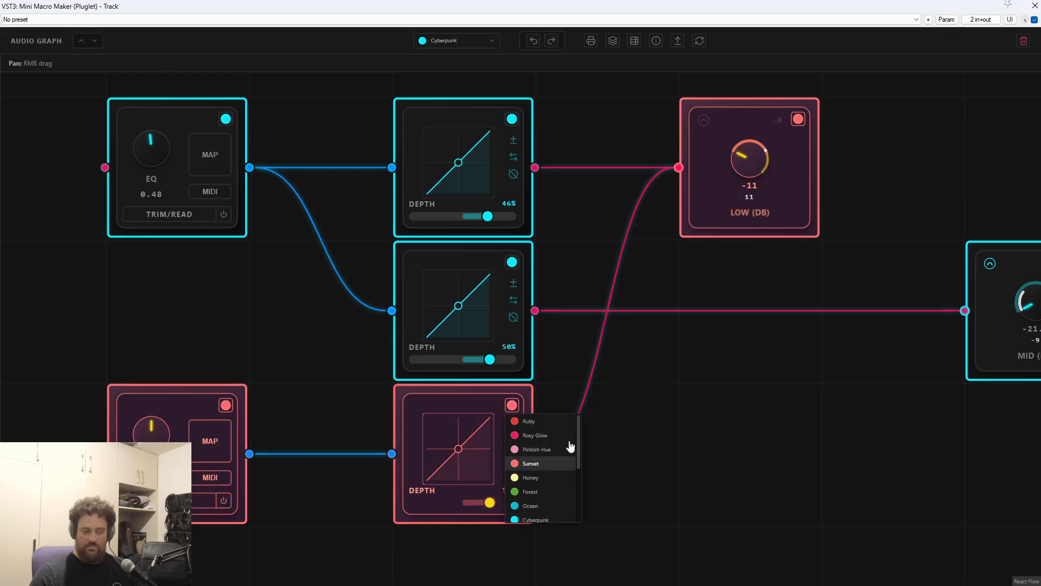
{"action": "left_click", "coordinate": [626, 412]}
{"action": "left_click", "coordinate": [798, 120]}
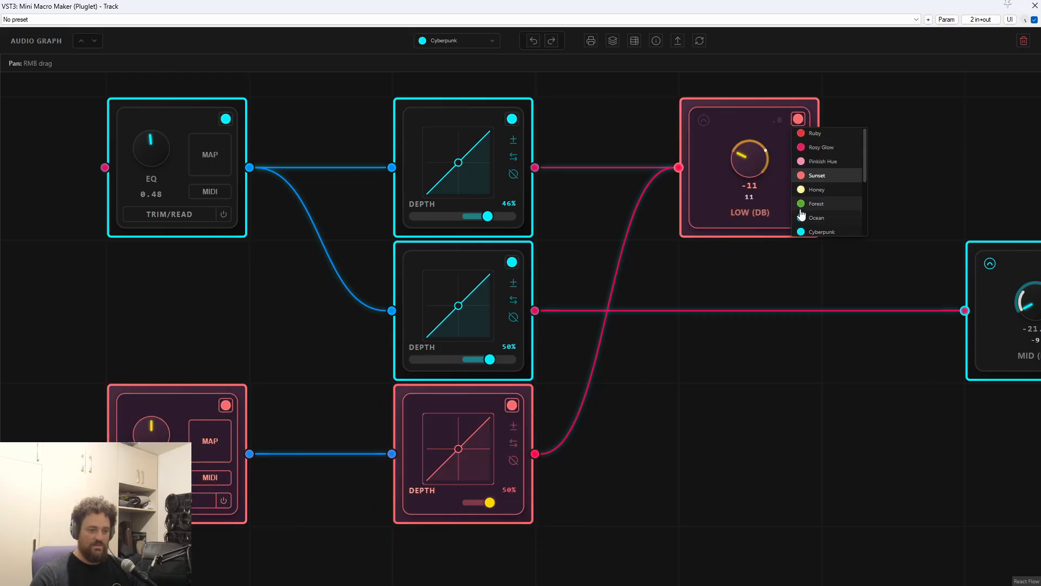
{"action": "scroll", "coordinate": [830, 206], "scroll_direction": "down", "scroll_amount": 3}
{"action": "left_click", "coordinate": [830, 234]}
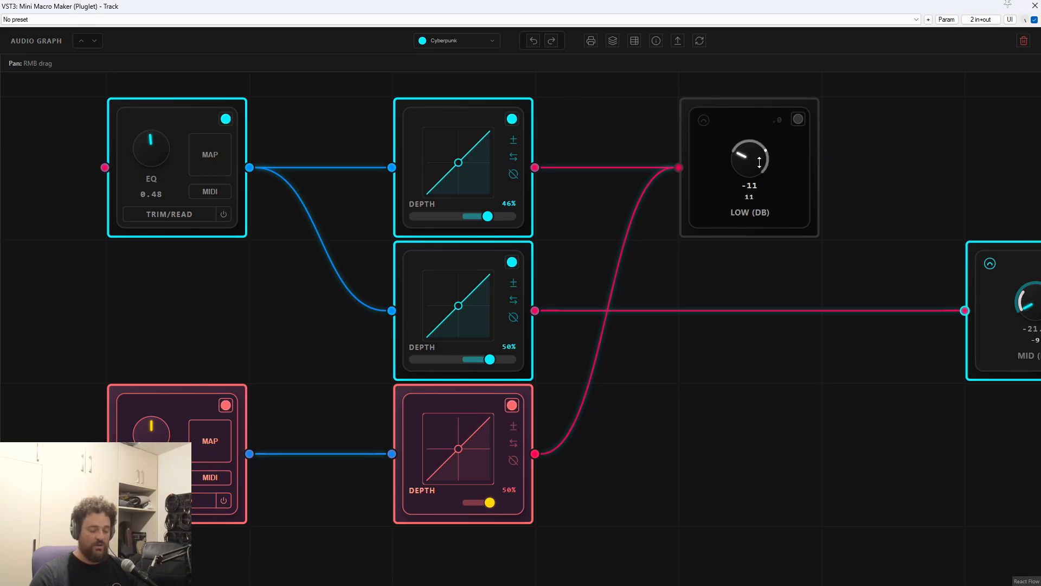
Set the depth of the second macro's curve node to -18%, adjusting that macro's knob along the way.
{"action": "left_click_drag", "start_coordinate": [489, 502], "coordinate": [454, 502]}
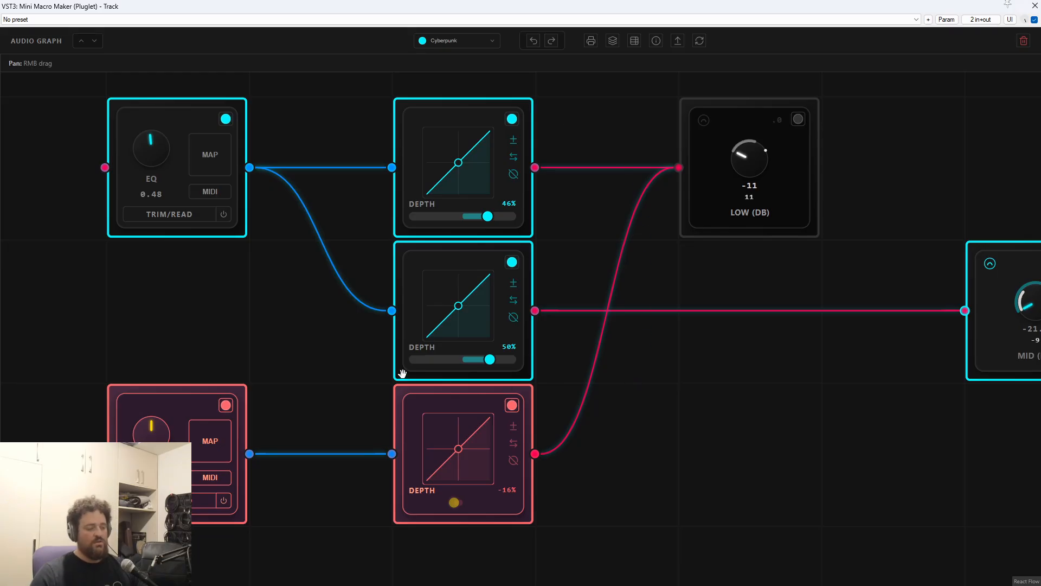
{"action": "left_click_drag", "start_coordinate": [155, 435], "coordinate": [156, 434]}
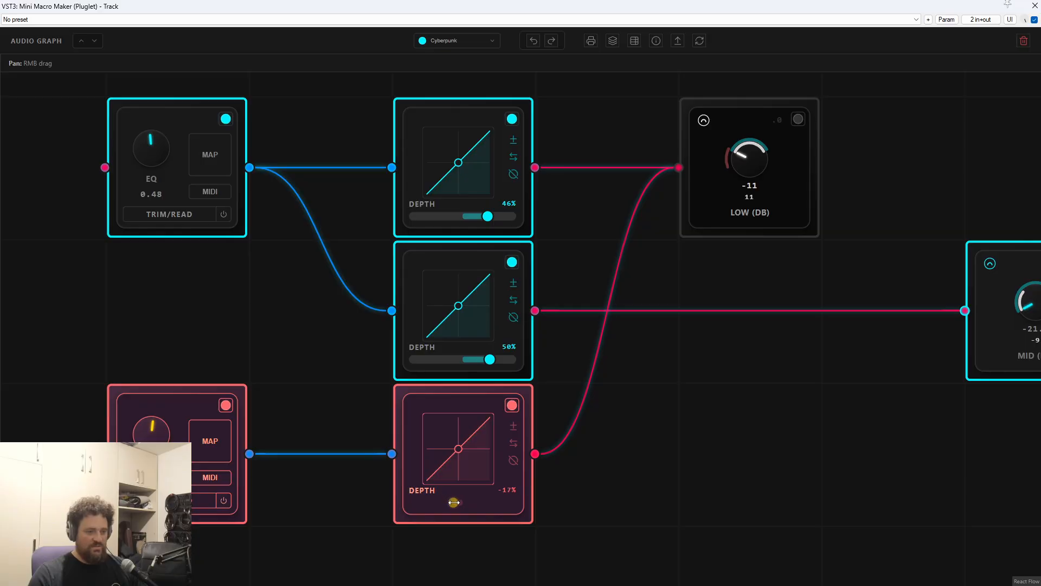
{"action": "left_click_drag", "start_coordinate": [453, 502], "coordinate": [450, 502]}
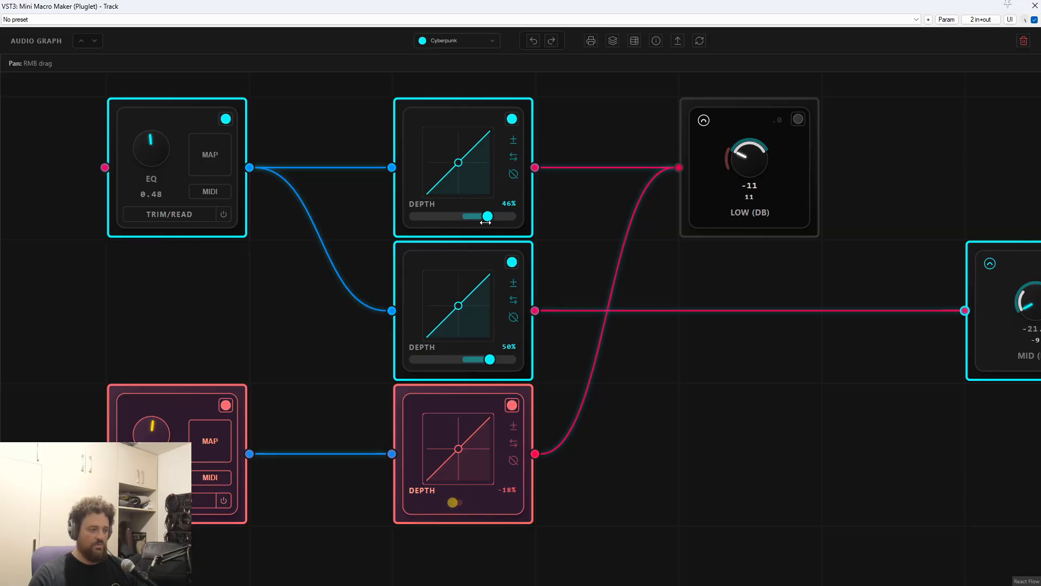
Turn the EQ macro down to 0.26 and toggle the LOW (DB) node's arc option, keeping the upper curve's depth at 46%.
{"action": "mouse_move", "coordinate": [485, 222]}
{"action": "left_mouse_down"}
{"action": "mouse_move", "coordinate": [493, 218]}
{"action": "mouse_move", "coordinate": [477, 218]}
{"action": "mouse_move", "coordinate": [487, 223]}
{"action": "left_mouse_up"}
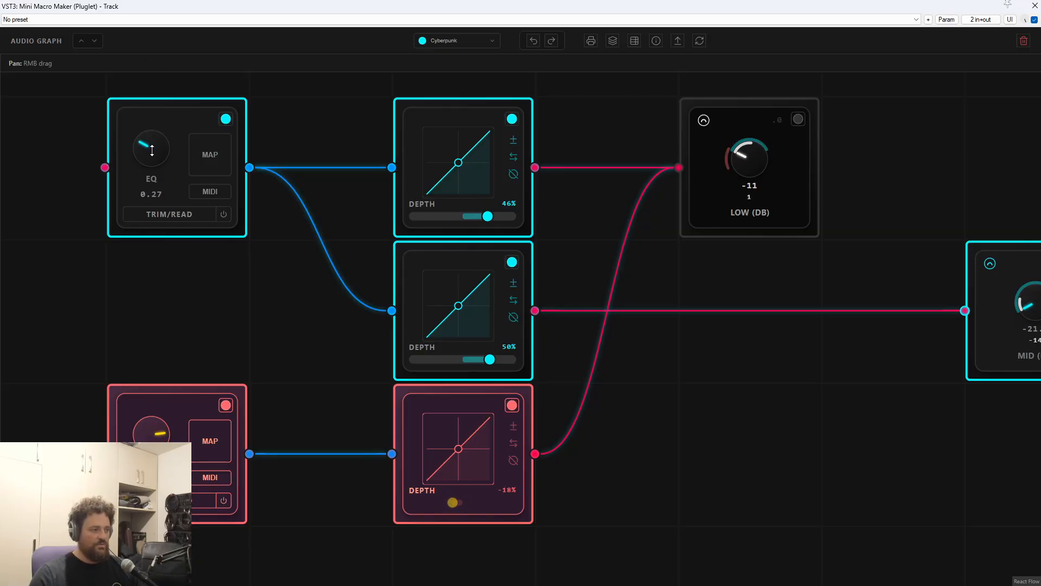
{"action": "mouse_move", "coordinate": [152, 150]}
{"action": "left_mouse_down"}
{"action": "mouse_move", "coordinate": [159, 139]}
{"action": "mouse_move", "coordinate": [159, 165]}
{"action": "mouse_move", "coordinate": [161, 133]}
{"action": "mouse_move", "coordinate": [162, 148]}
{"action": "left_mouse_up"}
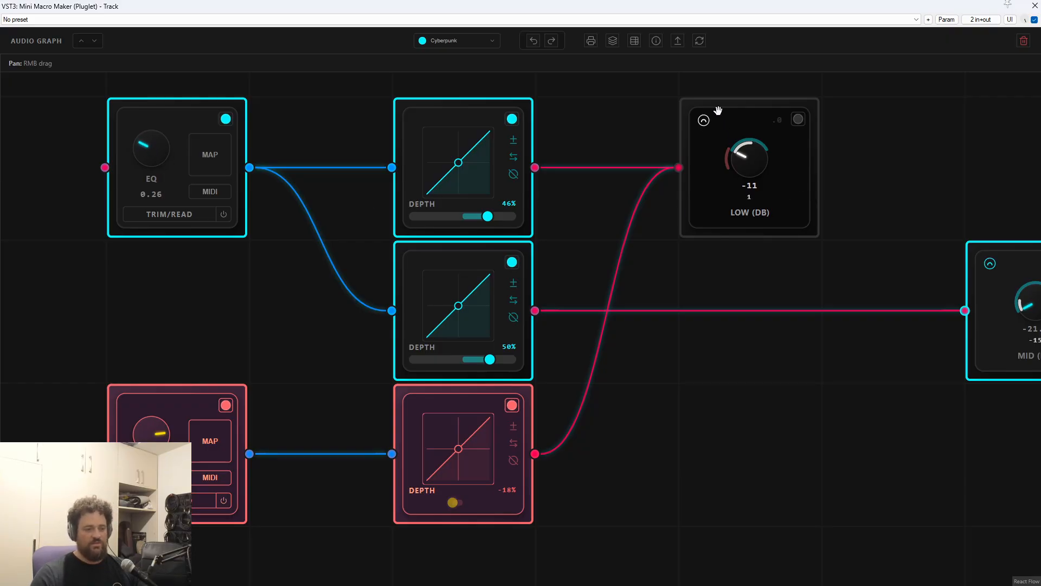
{"action": "left_click", "coordinate": [703, 122]}
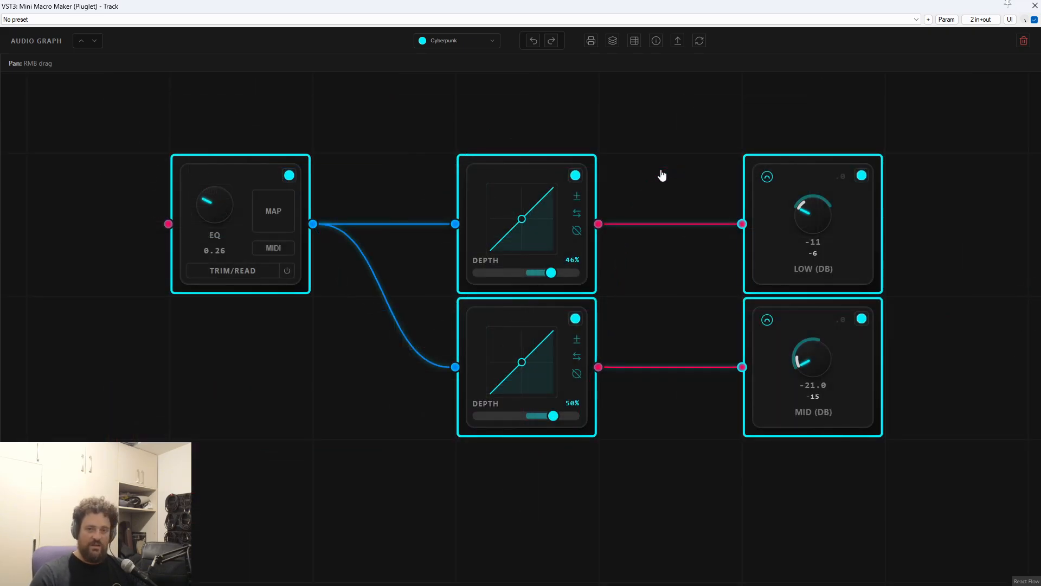
{"action": "right_click", "coordinate": [335, 356]}
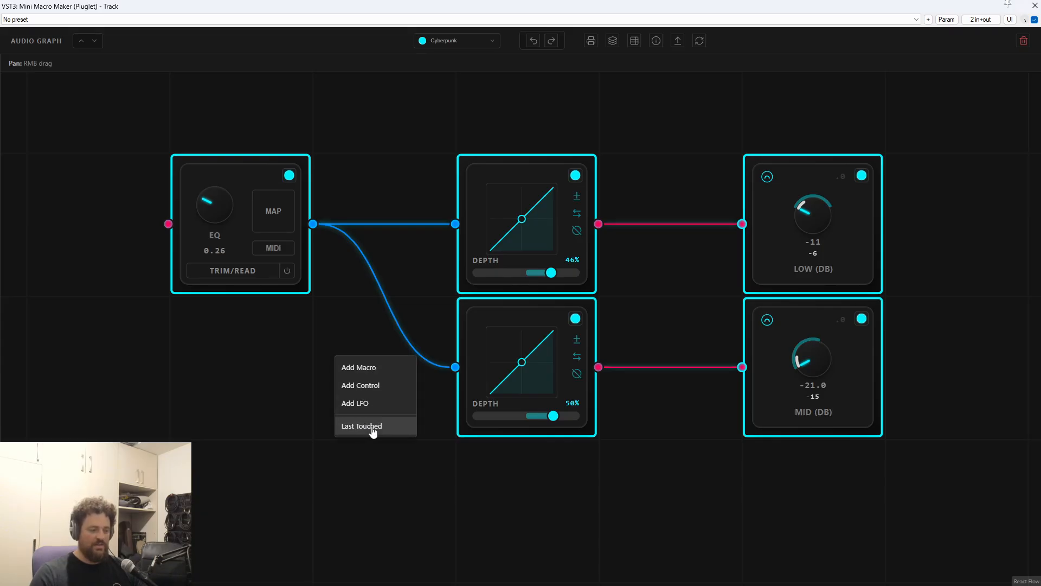
{"action": "left_click", "coordinate": [682, 302]}
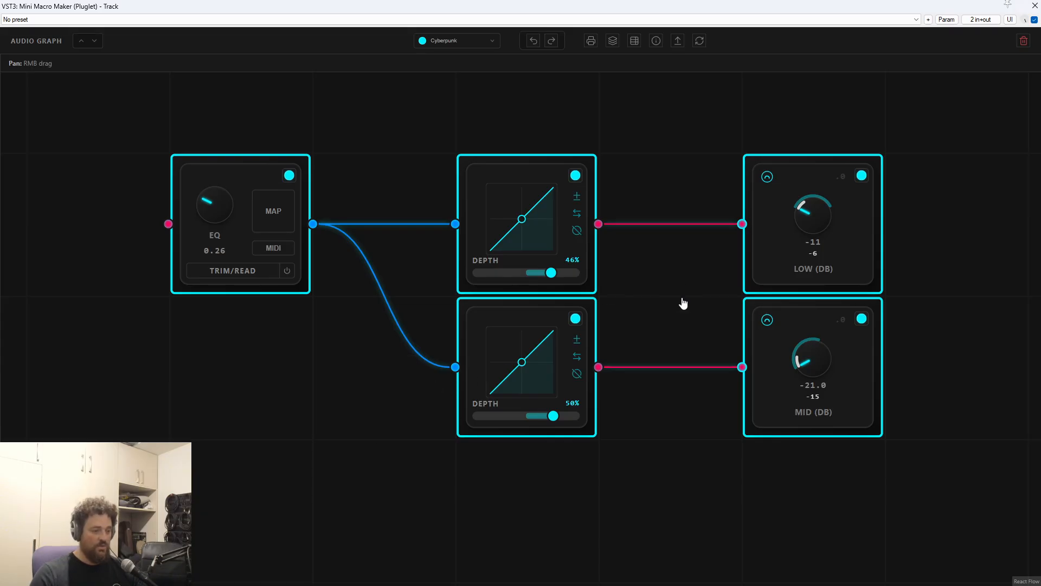
{"action": "mouse_move", "coordinate": [641, 278]}
{"action": "left_mouse_down"}
{"action": "mouse_move", "coordinate": [635, 271]}
{"action": "mouse_move", "coordinate": [629, 295]}
{"action": "mouse_move", "coordinate": [641, 293]}
{"action": "left_mouse_up"}
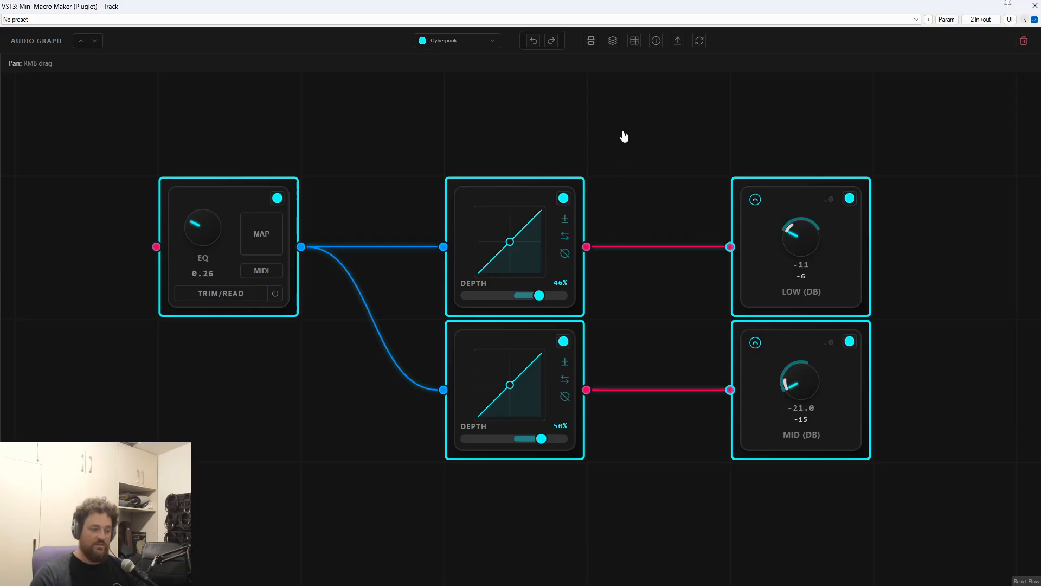
Replace the curve node between EQ and LOW (DB) with one from a fresh connection, aligned above the MID (DB) curve node.
{"action": "left_click_drag", "start_coordinate": [626, 121], "coordinate": [406, 242]}
{"action": "key", "text": "Delete"}
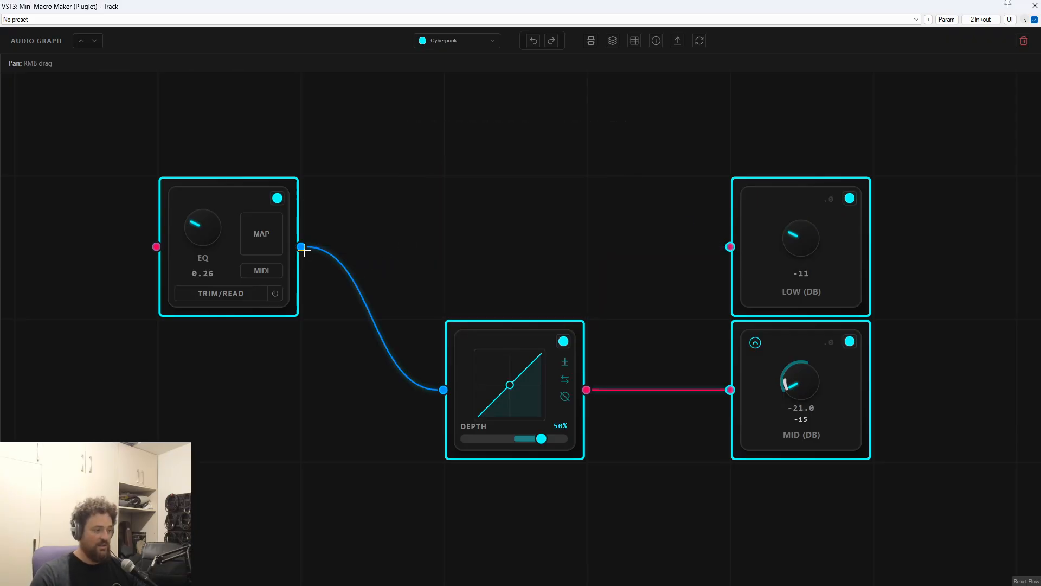
{"action": "left_click_drag", "start_coordinate": [337, 252], "coordinate": [723, 259]}
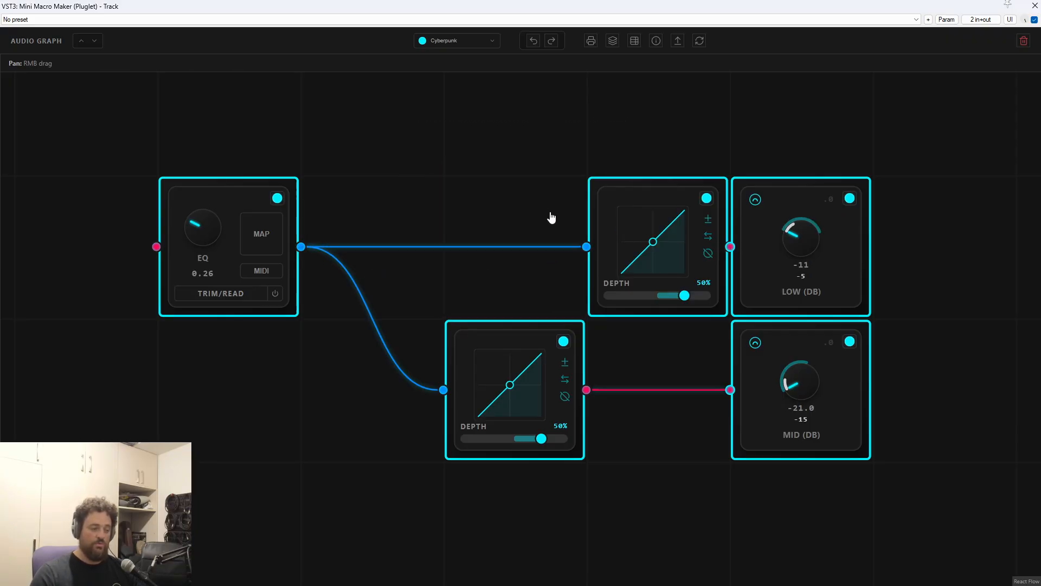
{"action": "left_click_drag", "start_coordinate": [654, 188], "coordinate": [576, 149]}
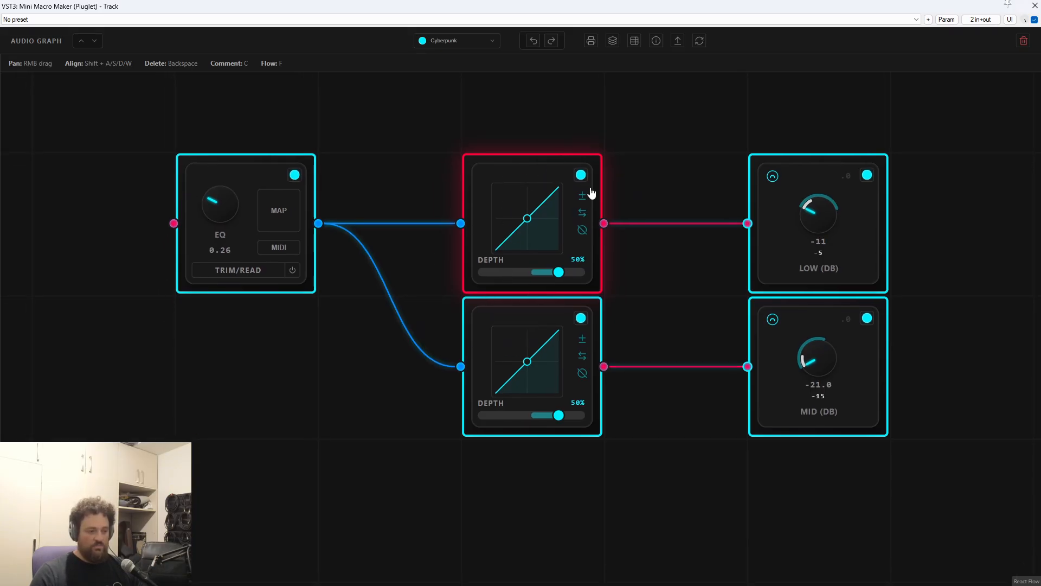
{"action": "left_click", "coordinate": [233, 176]}
{"action": "left_click_drag", "start_coordinate": [355, 130], "coordinate": [591, 380]}
{"action": "left_click_drag", "start_coordinate": [678, 127], "coordinate": [836, 430]}
{"action": "left_click", "coordinate": [641, 449]}
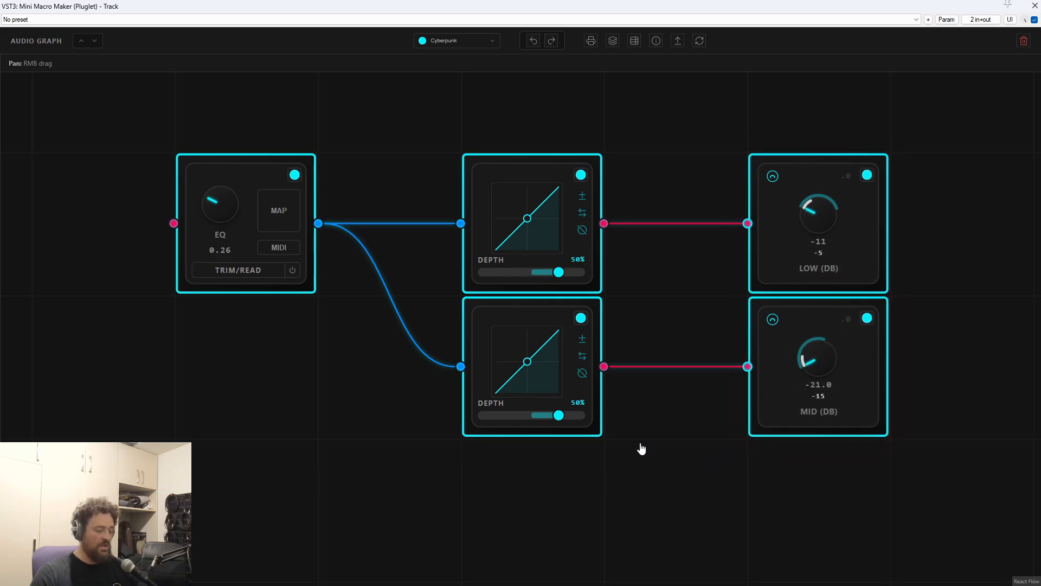
Delete the lower curve node and connect the remaining curve node's output to MID (DB) as well.
{"action": "left_click", "coordinate": [514, 314]}
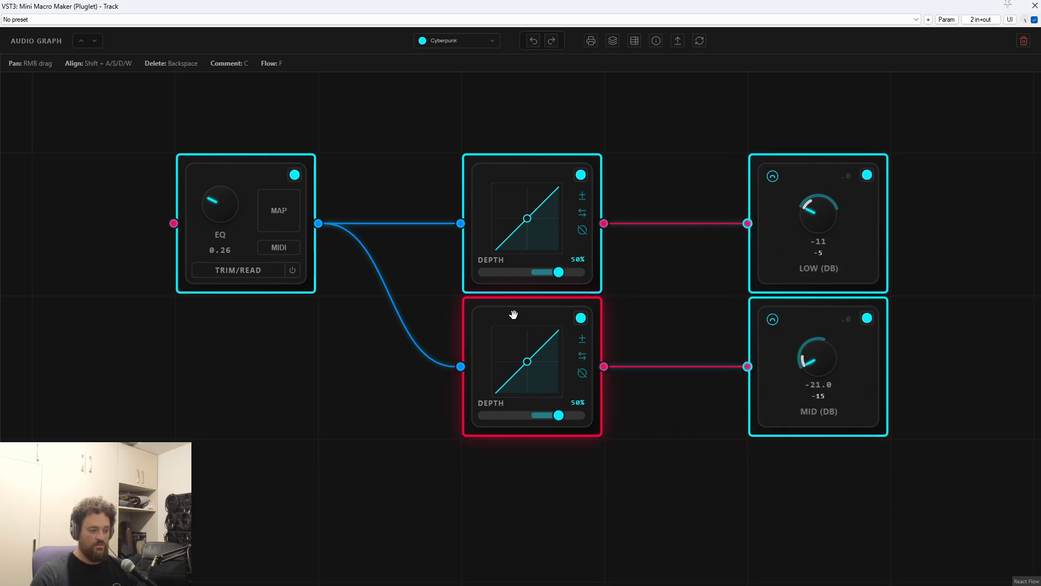
{"action": "key", "text": "BackSpace"}
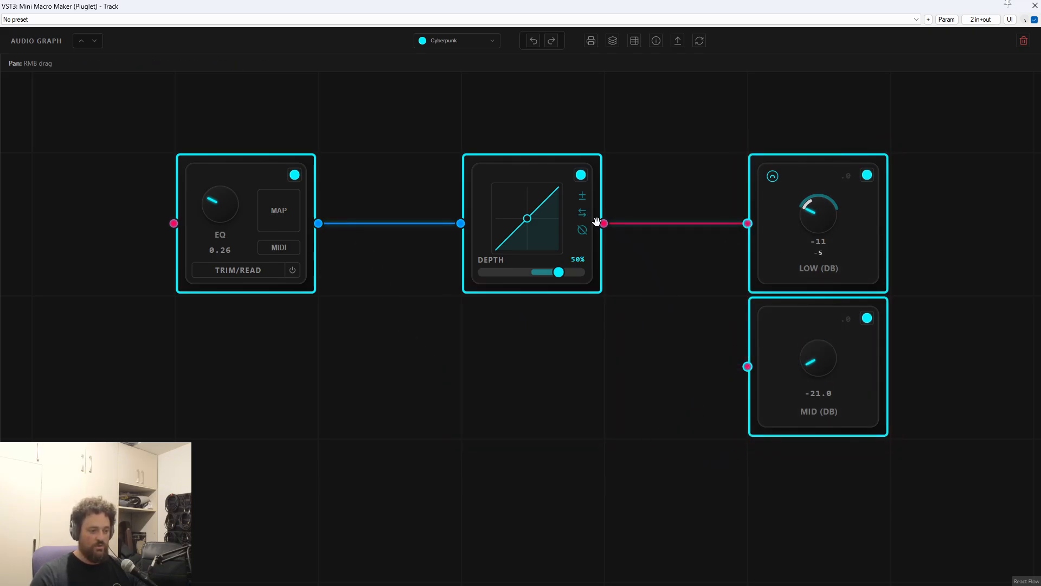
{"action": "left_click", "coordinate": [536, 168]}
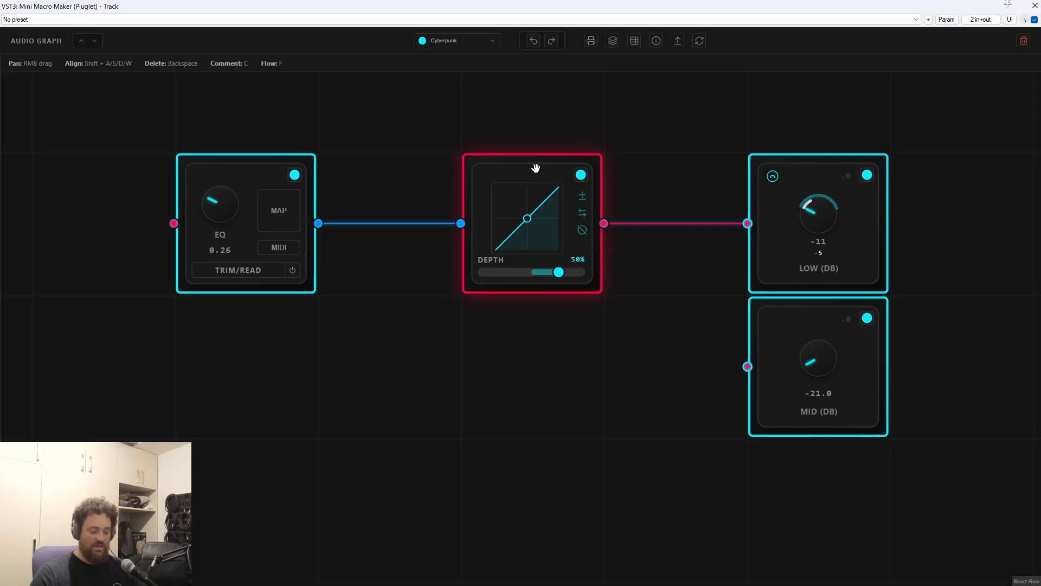
{"action": "left_click", "coordinate": [540, 360]}
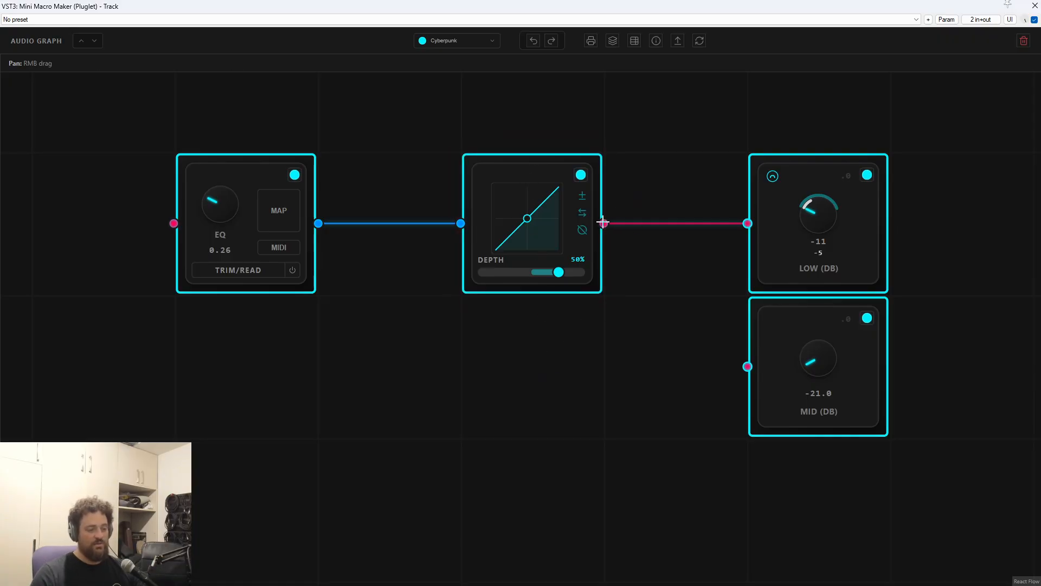
{"action": "left_click_drag", "start_coordinate": [603, 223], "coordinate": [747, 366]}
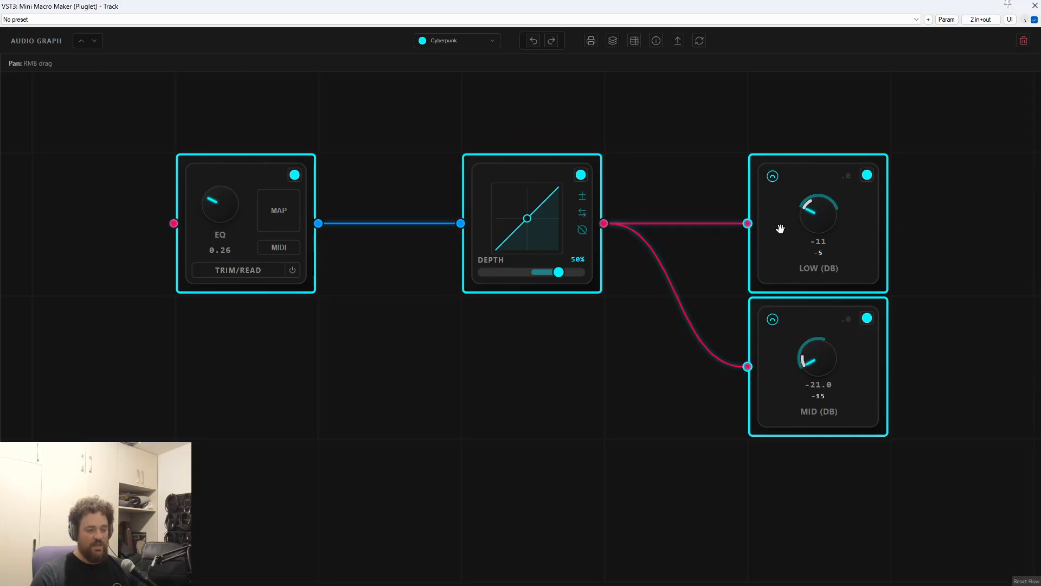
Turn the EQ macro to 0.86, the MID (DB) knob to -14.472, and the EQ macro down to 0.67.
{"action": "left_click_drag", "start_coordinate": [220, 207], "coordinate": [225, 162]}
{"action": "left_click_drag", "start_coordinate": [811, 356], "coordinate": [813, 348]}
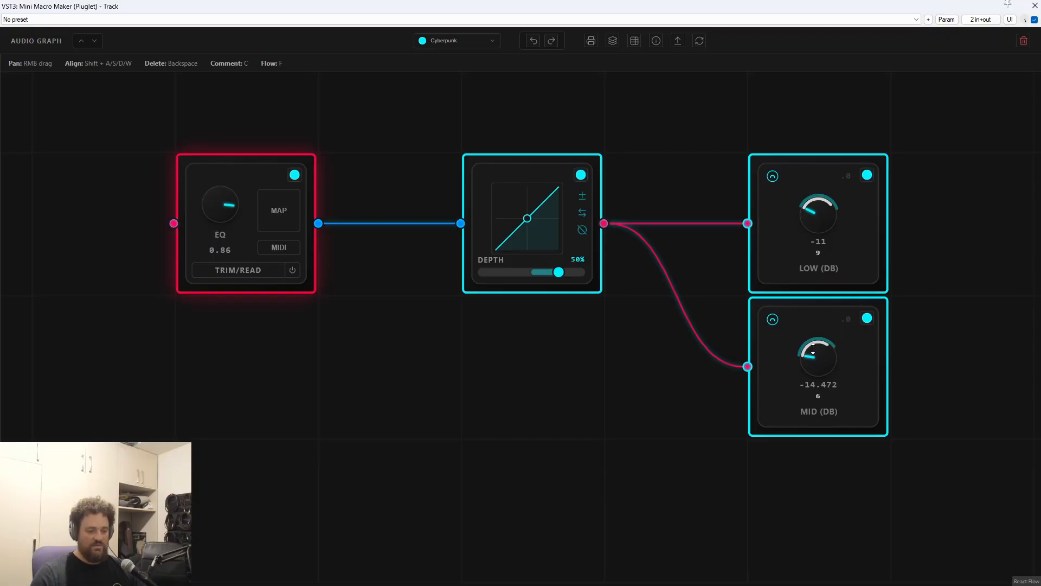
{"action": "left_click_drag", "start_coordinate": [207, 208], "coordinate": [226, 227]}
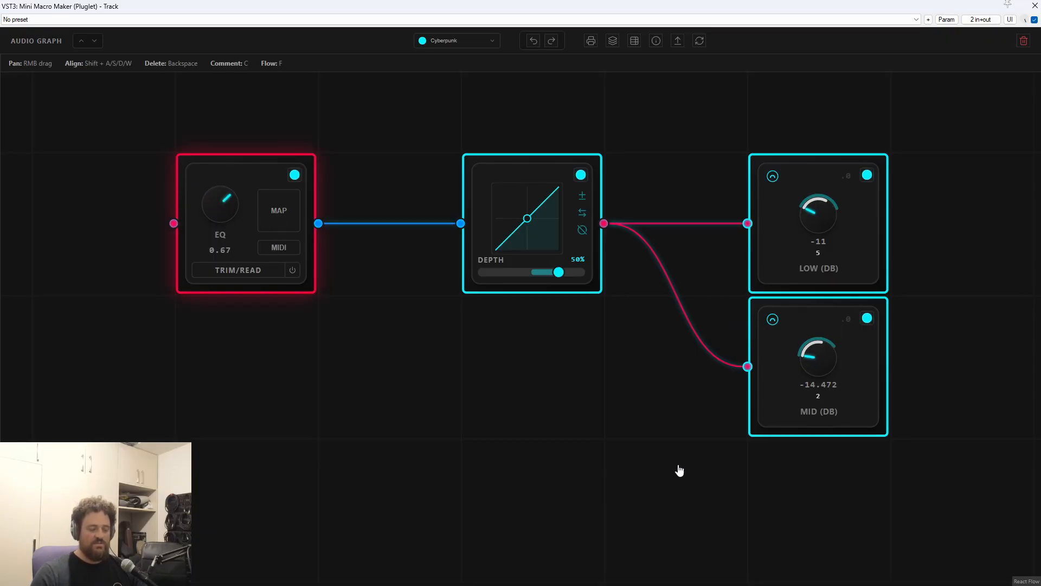
{"action": "left_click", "coordinate": [529, 405]}
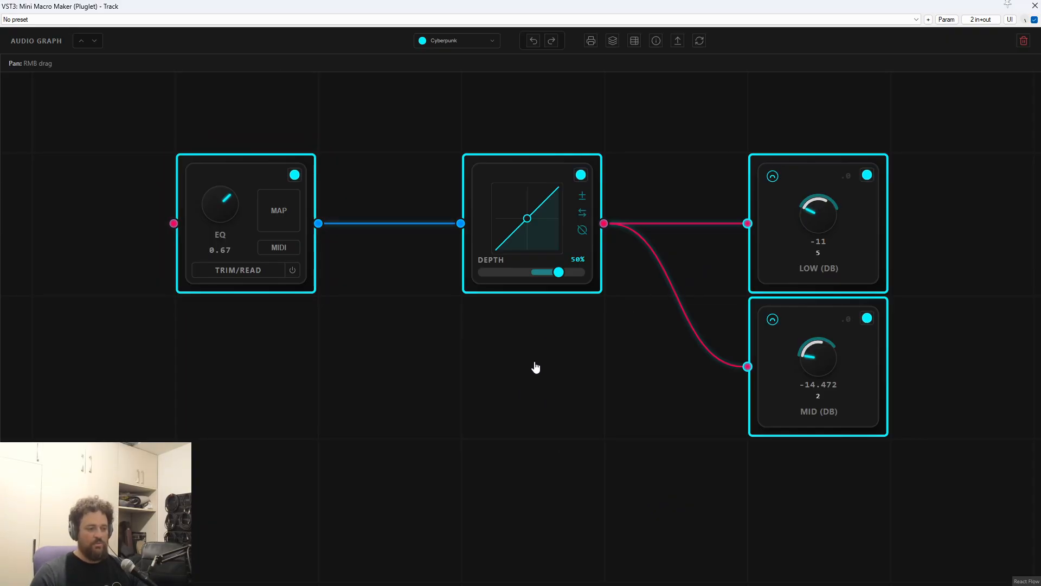
Remove the curve node's links to MID (DB) and LOW (DB) and its link from the EQ macro.
{"action": "left_click", "coordinate": [678, 304]}
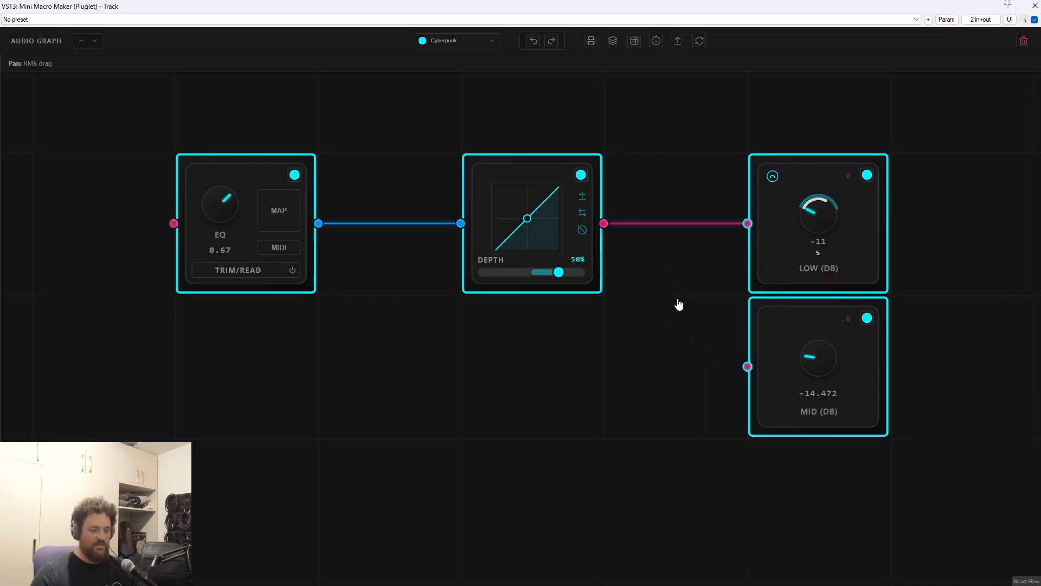
{"action": "left_click", "coordinate": [674, 225]}
{"action": "left_click", "coordinate": [387, 224]}
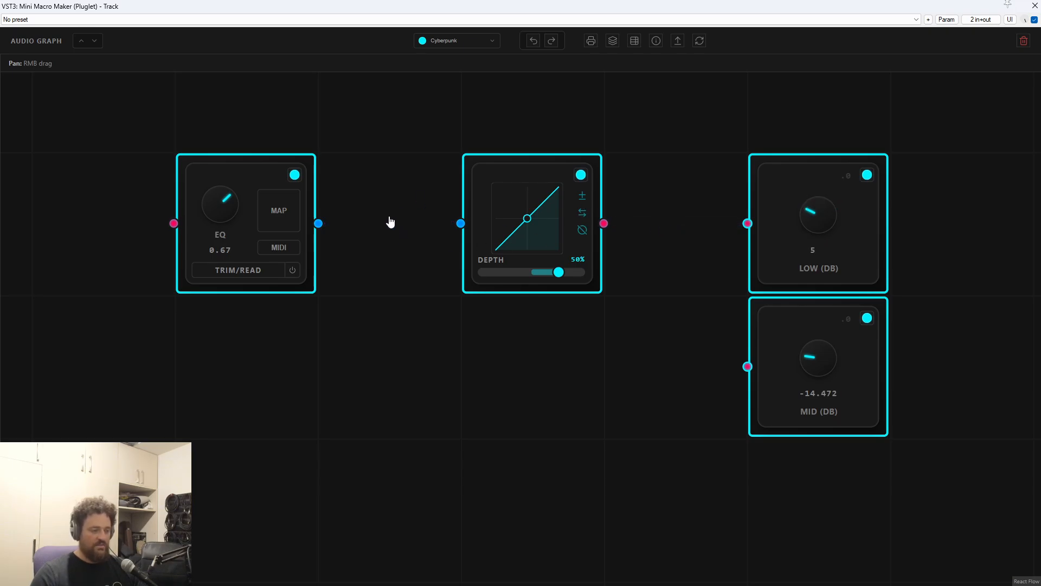
Connect the EQ macro to the curve node and the curve node to both LOW (DB) and MID (DB).
{"action": "left_click_drag", "start_coordinate": [320, 222], "coordinate": [460, 223]}
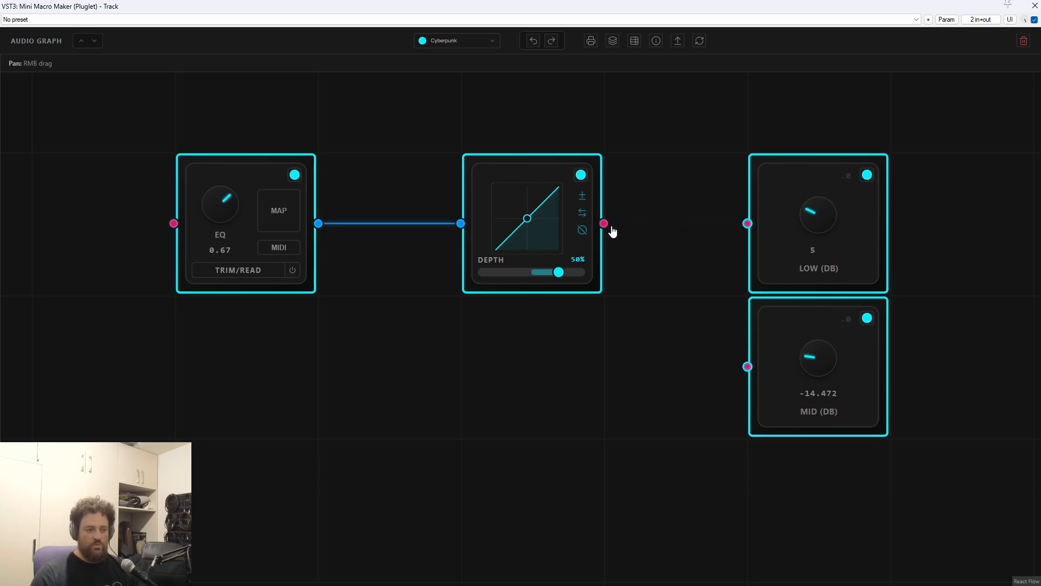
{"action": "left_click_drag", "start_coordinate": [604, 224], "coordinate": [747, 223]}
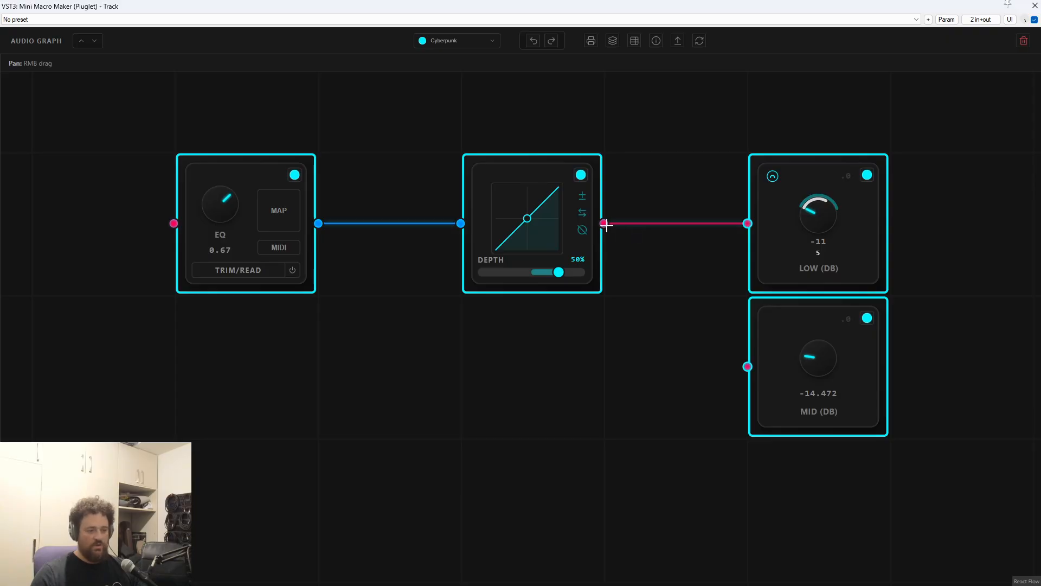
{"action": "left_click_drag", "start_coordinate": [604, 224], "coordinate": [747, 366]}
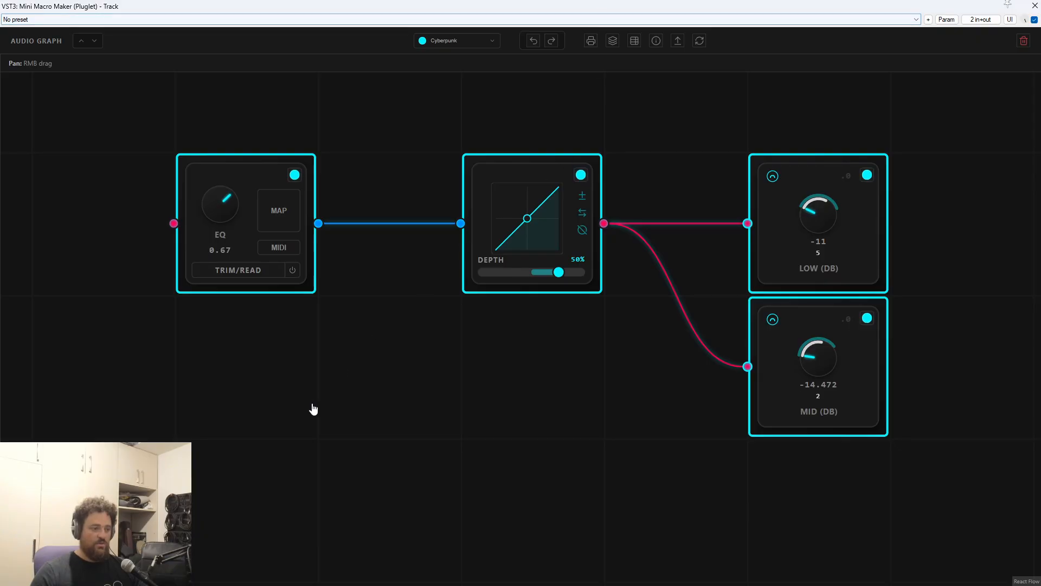
Add a standalone curve node and place it directly below the existing curve node.
{"action": "scroll", "coordinate": [437, 412], "scroll_direction": "down", "scroll_amount": 3}
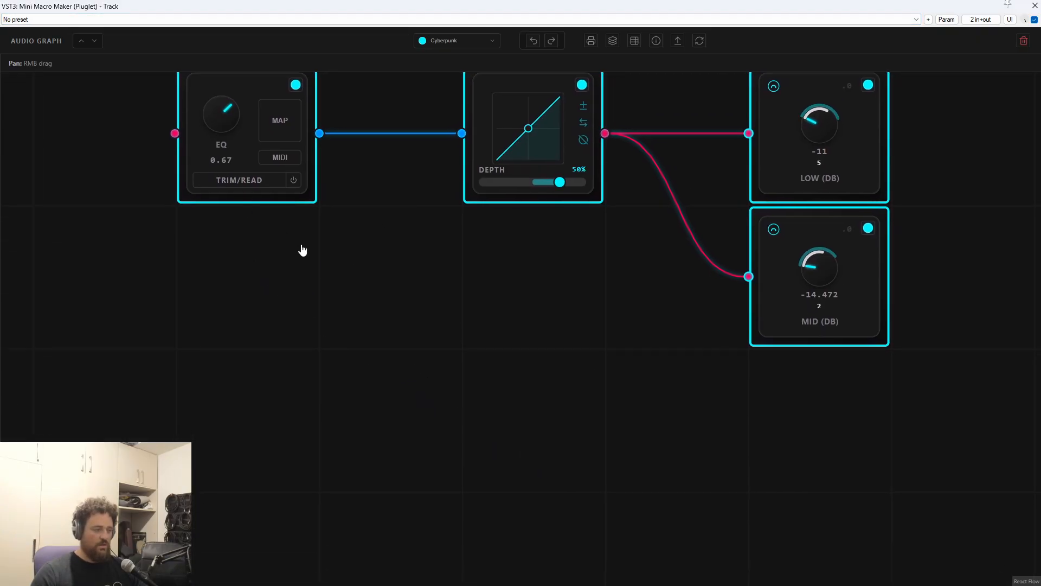
{"action": "left_click", "coordinate": [291, 130]}
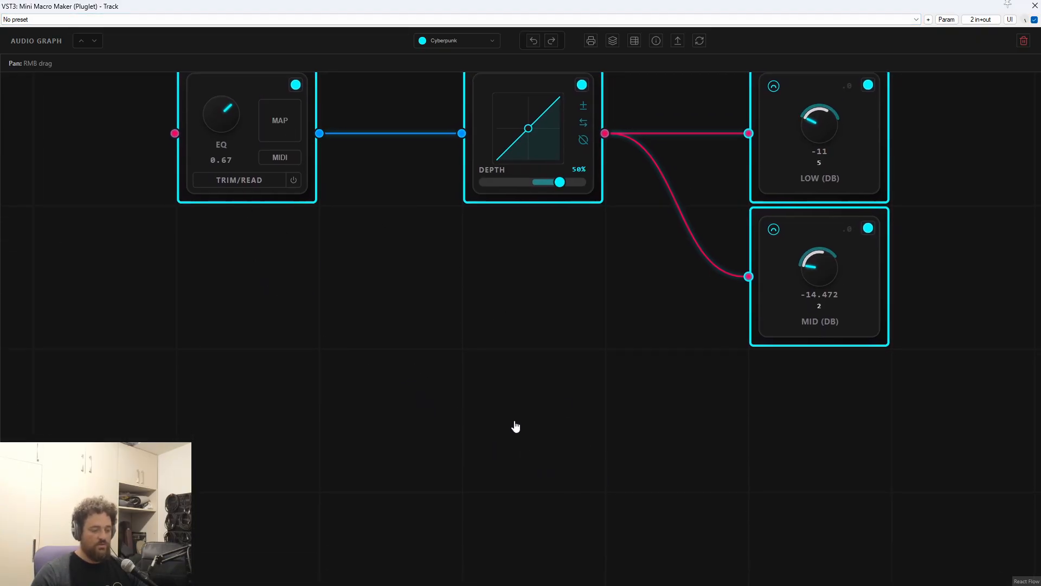
{"action": "right_click", "coordinate": [509, 395]}
{"action": "left_click", "coordinate": [558, 425]}
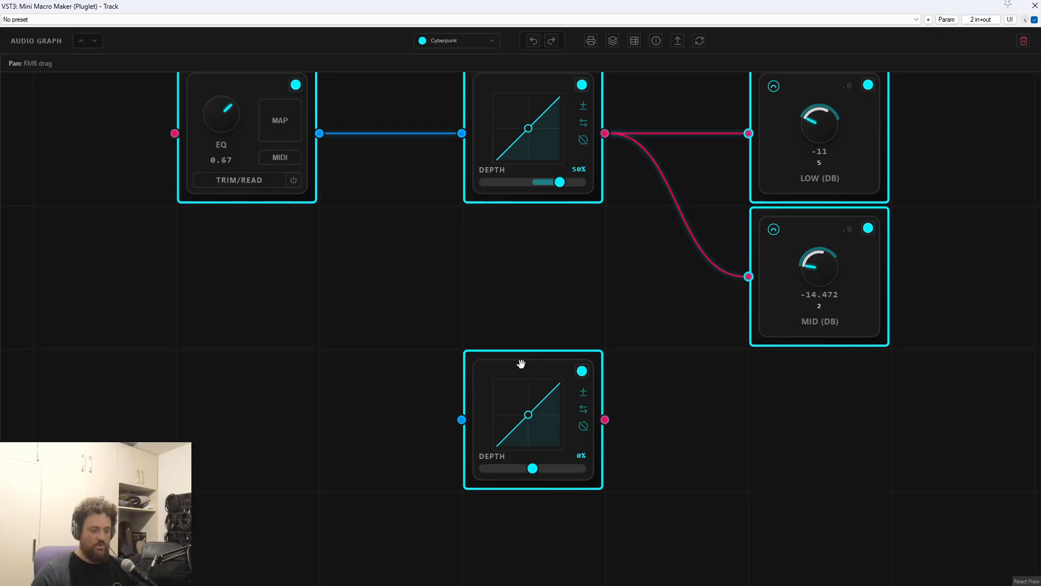
{"action": "left_click_drag", "start_coordinate": [520, 363], "coordinate": [526, 219]}
Route EQ through the new curve node to MID (DB), removing the upper curve node's link to MID (DB).
{"action": "left_click_drag", "start_coordinate": [316, 233], "coordinate": [476, 356]}
{"action": "left_click", "coordinate": [678, 320]}
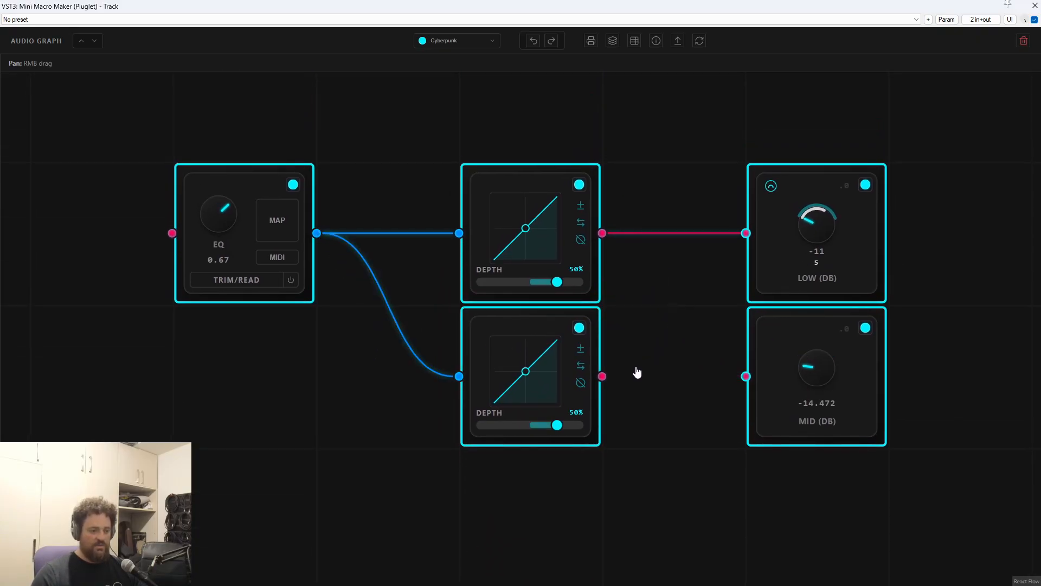
{"action": "left_click_drag", "start_coordinate": [605, 375], "coordinate": [746, 375]}
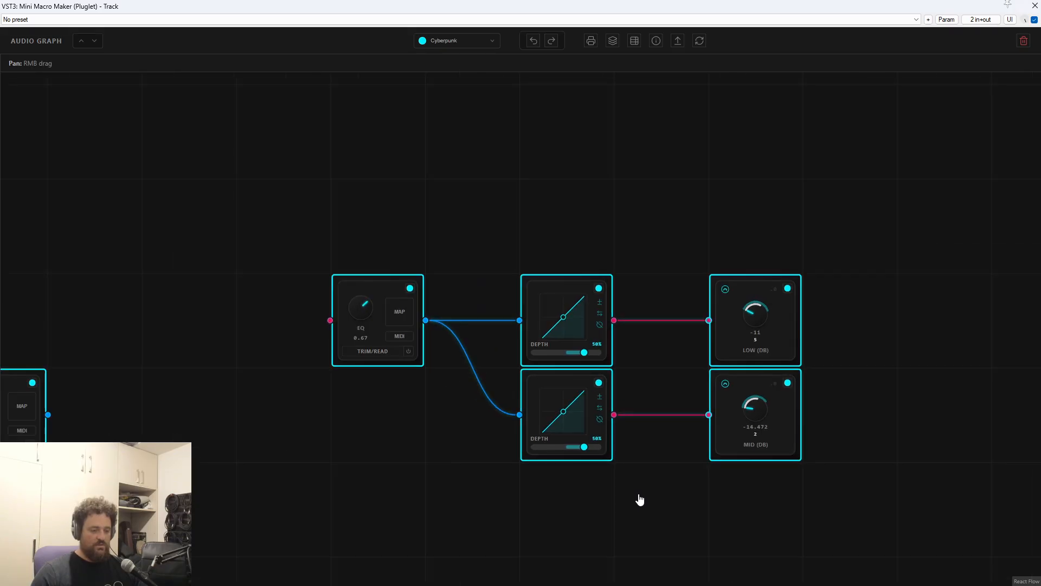
Place the Mini Macro Maker window beside the 3-Band EQ window so both are accessible.
{"action": "right_click", "coordinate": [526, 440]}
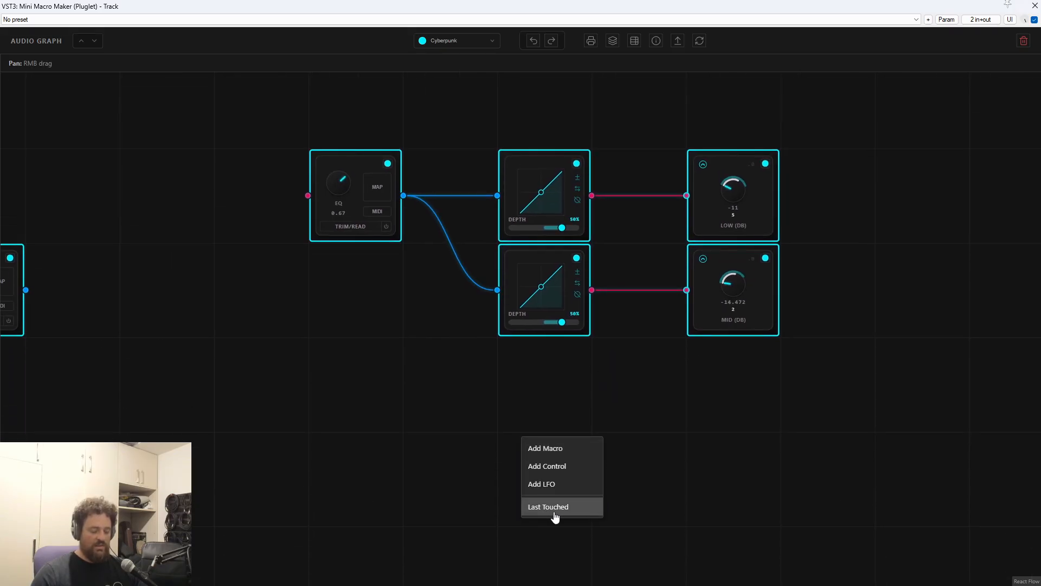
{"action": "left_click", "coordinate": [750, 384]}
{"action": "left_click_drag", "start_coordinate": [854, 235], "coordinate": [703, 207]}
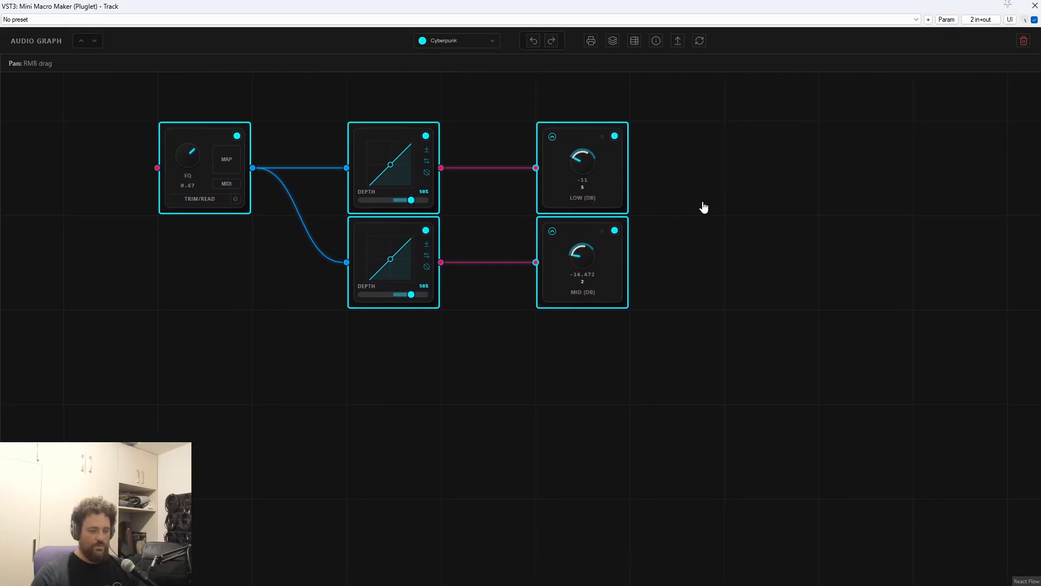
{"action": "scroll", "coordinate": [788, 197], "scroll_direction": "down", "scroll_amount": 2}
{"action": "left_click_drag", "start_coordinate": [698, 6], "coordinate": [1039, 163]}
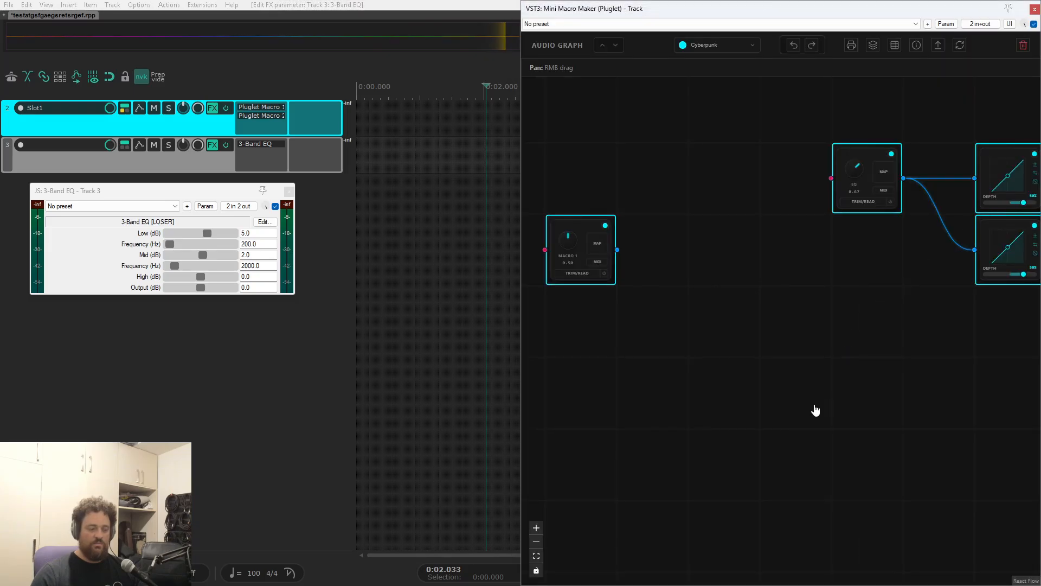
{"action": "scroll", "coordinate": [713, 213], "scroll_direction": "up", "scroll_amount": 3}
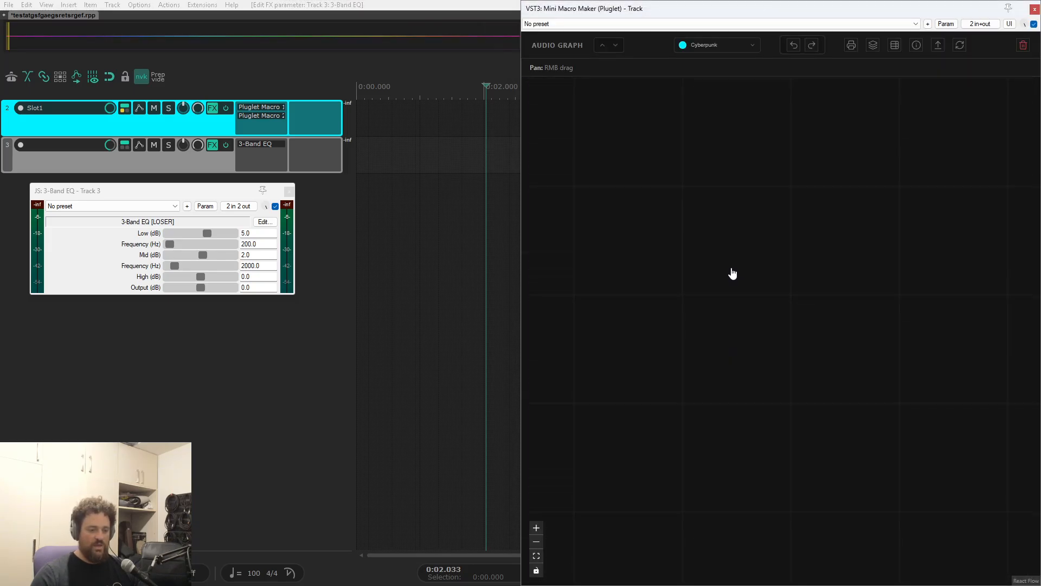
{"action": "scroll", "coordinate": [748, 341], "scroll_direction": "up", "scroll_amount": 2}
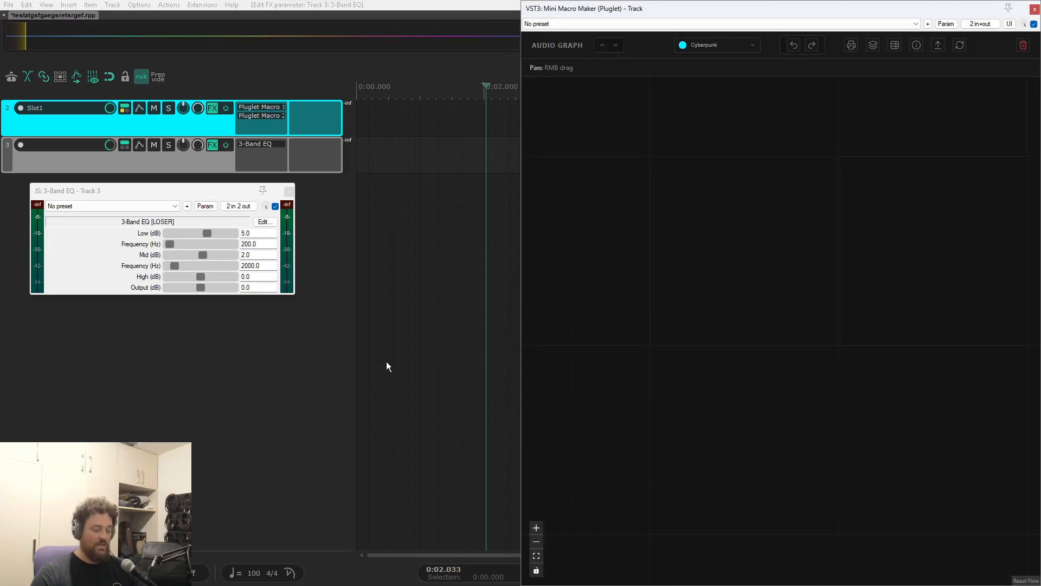
Set the 3-Band EQ's High (dB) to -9.0 and add it to the graph as the last-touched control.
{"action": "right_click", "coordinate": [206, 217]}
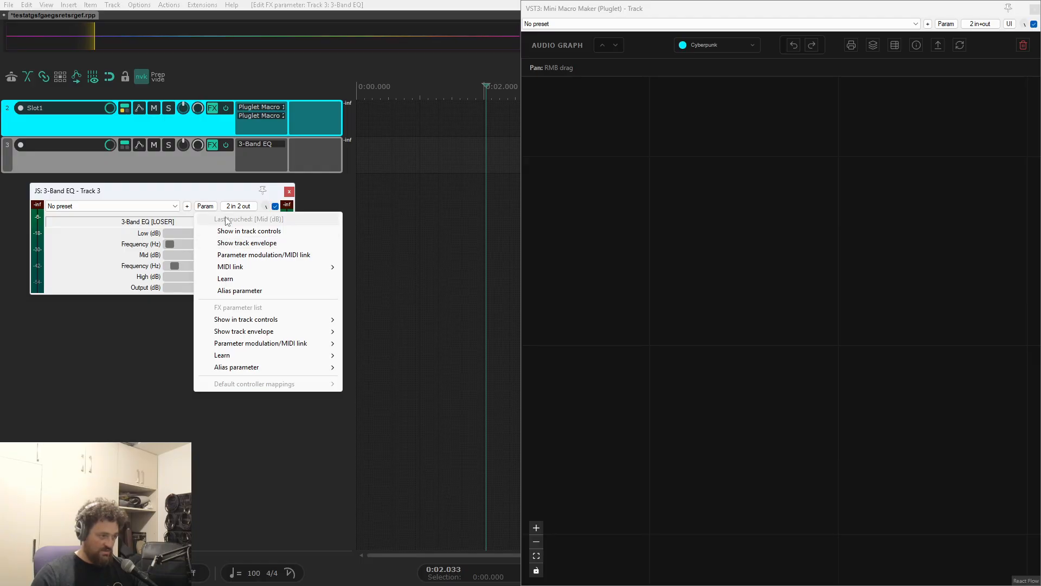
{"action": "left_click", "coordinate": [190, 195]}
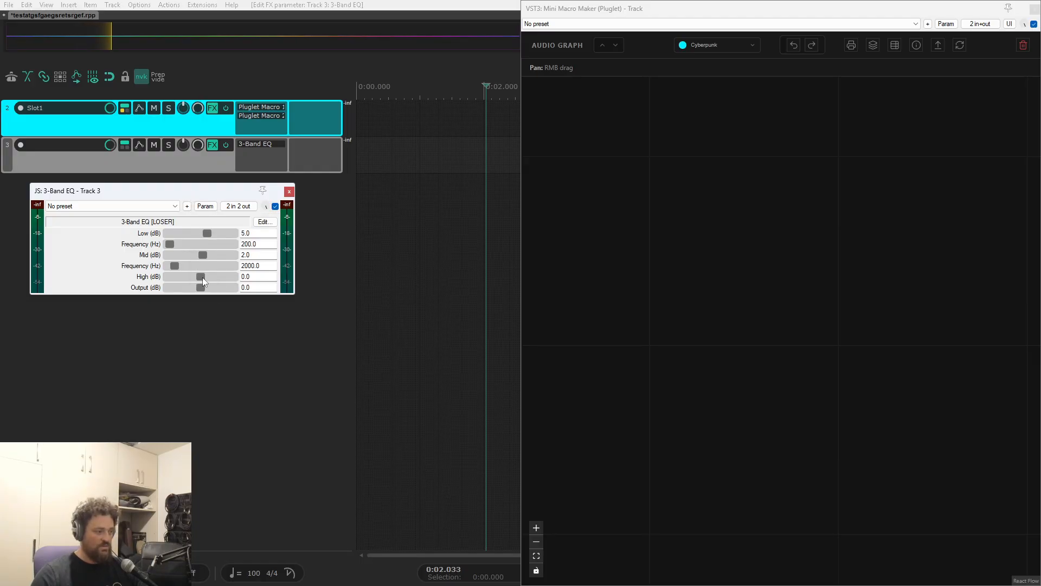
{"action": "left_click_drag", "start_coordinate": [203, 277], "coordinate": [195, 279]}
{"action": "right_click", "coordinate": [751, 295]}
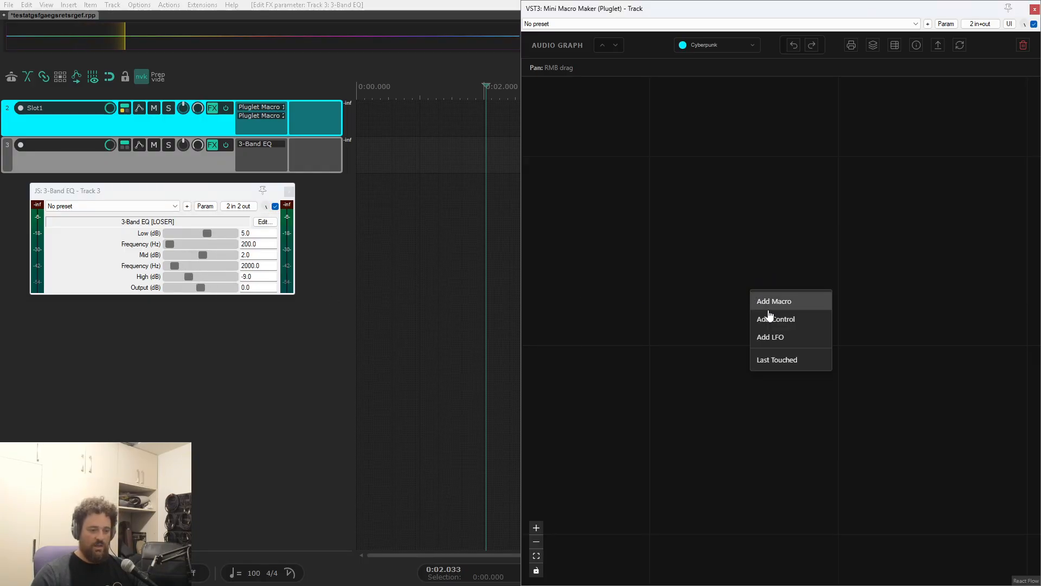
{"action": "left_click", "coordinate": [783, 360]}
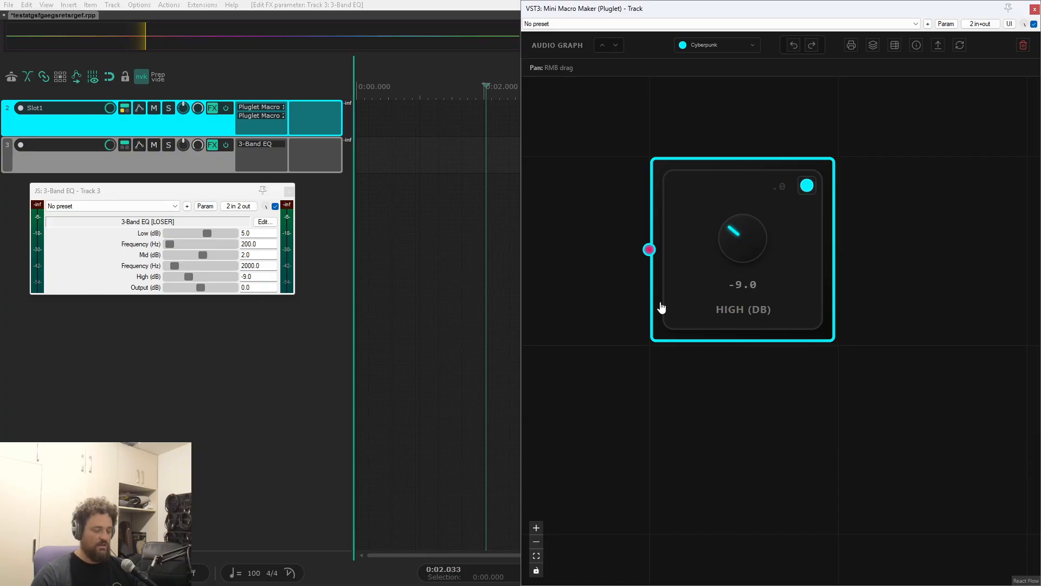
{"action": "left_click", "coordinate": [745, 183]}
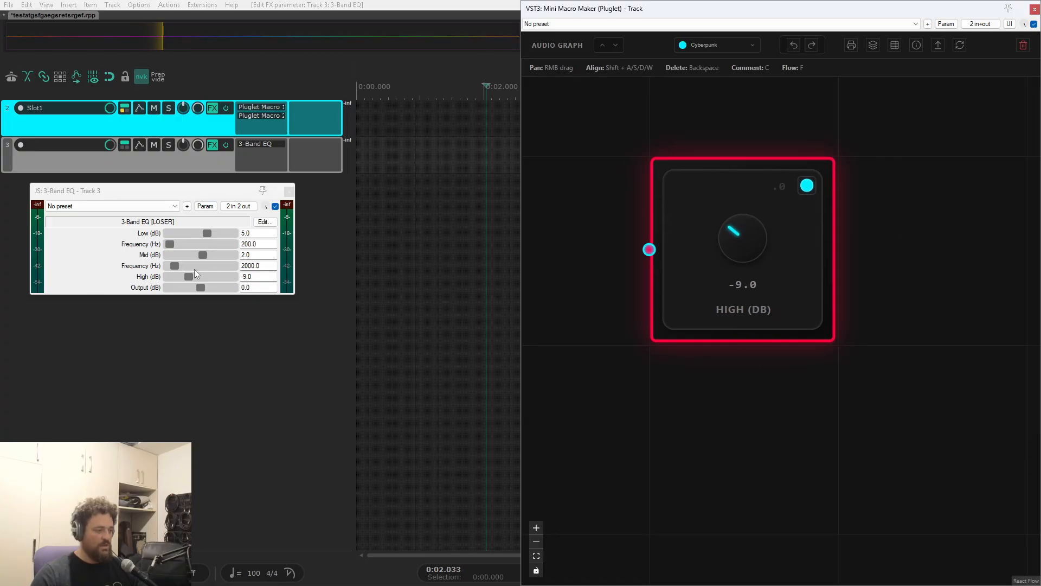
Set the 3-Band EQ's High (dB) to -4.0, then touch Output (dB) and add it beside the HIGH (DB) node as the last-touched control.
{"action": "scroll", "coordinate": [806, 428], "scroll_direction": "down", "scroll_amount": 3}
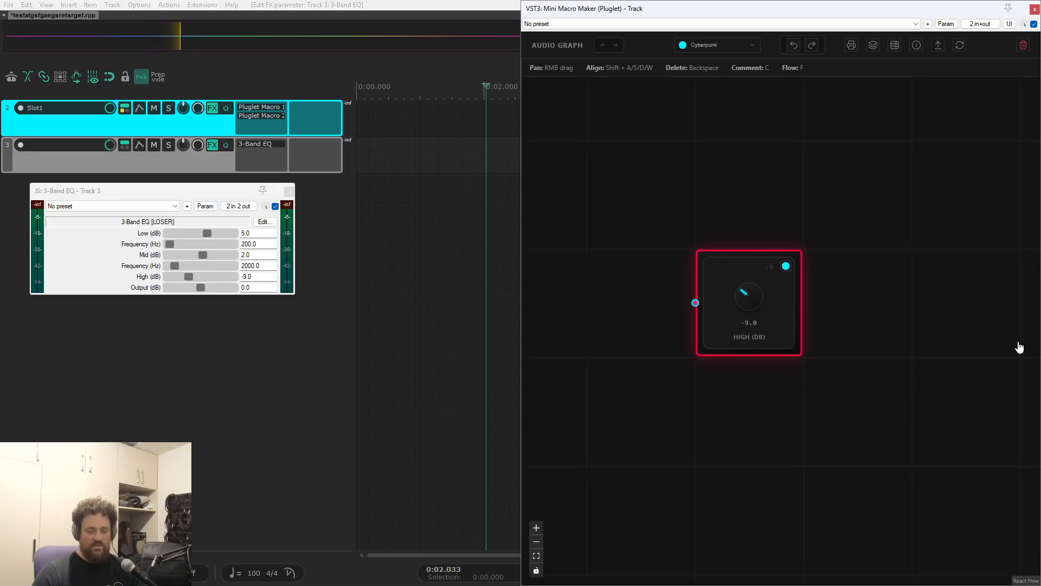
{"action": "left_click_drag", "start_coordinate": [954, 327], "coordinate": [817, 279]}
{"action": "scroll", "coordinate": [820, 287], "scroll_direction": "down", "scroll_amount": 2}
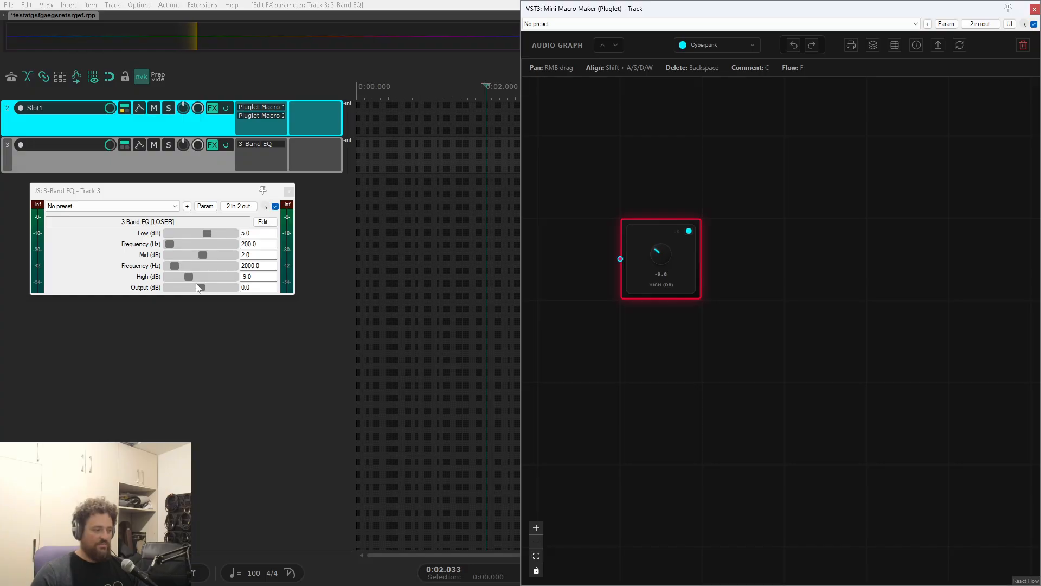
{"action": "right_click", "coordinate": [754, 252]}
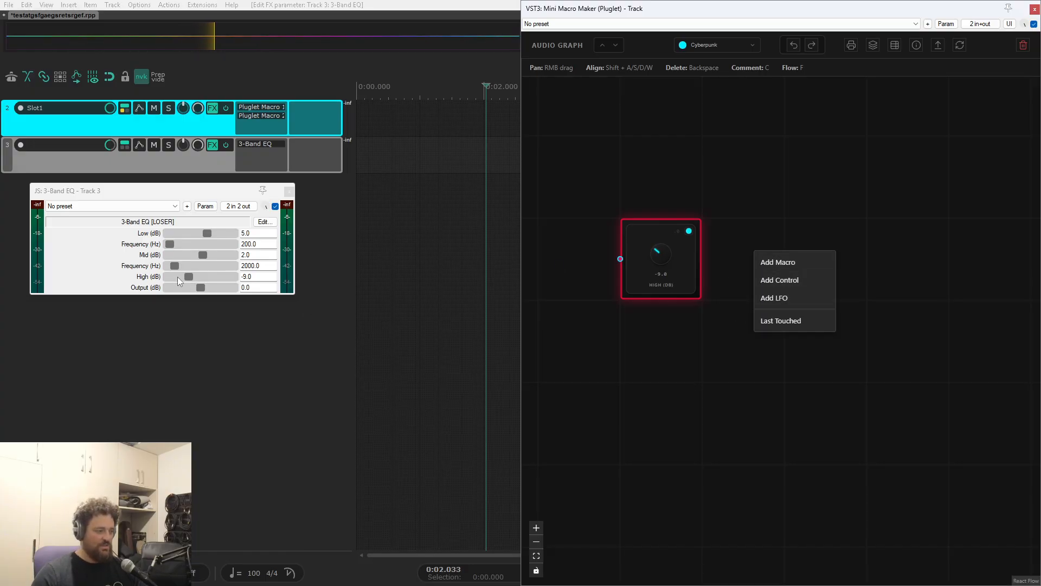
{"action": "left_click_drag", "start_coordinate": [190, 278], "coordinate": [232, 282]}
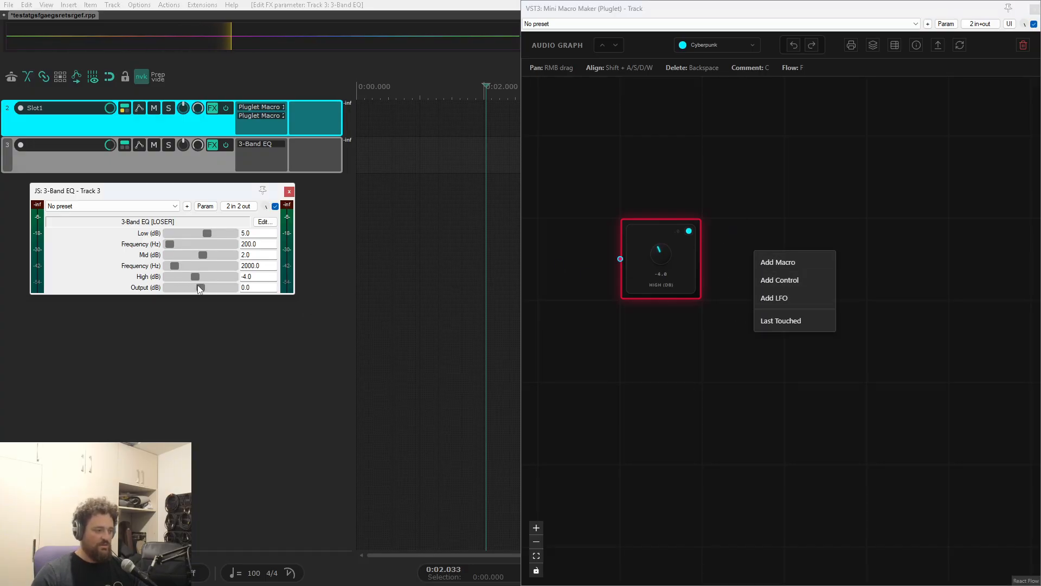
{"action": "left_click", "coordinate": [815, 248]}
{"action": "right_click", "coordinate": [815, 246]}
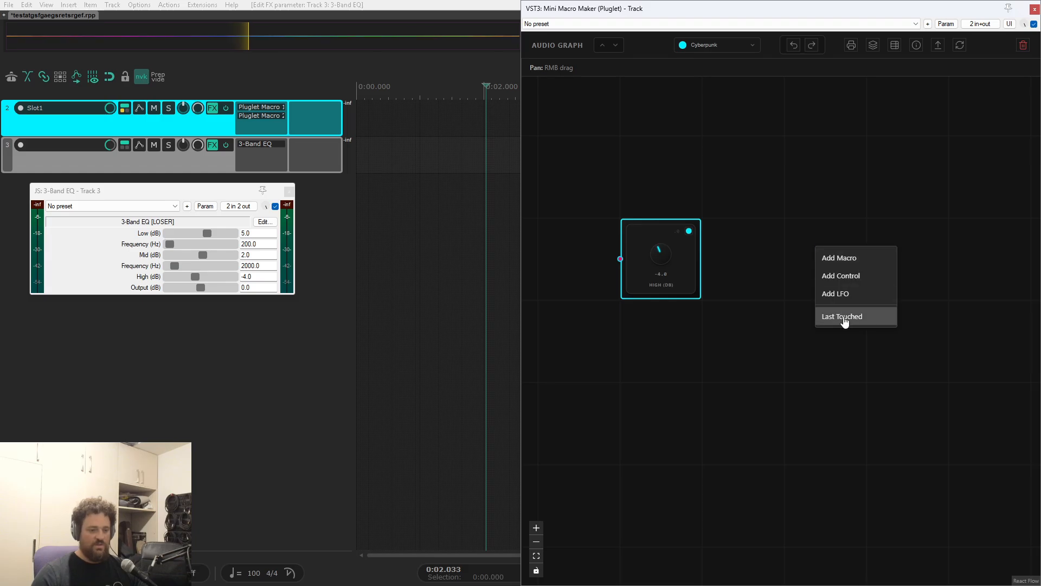
{"action": "left_click", "coordinate": [843, 316]}
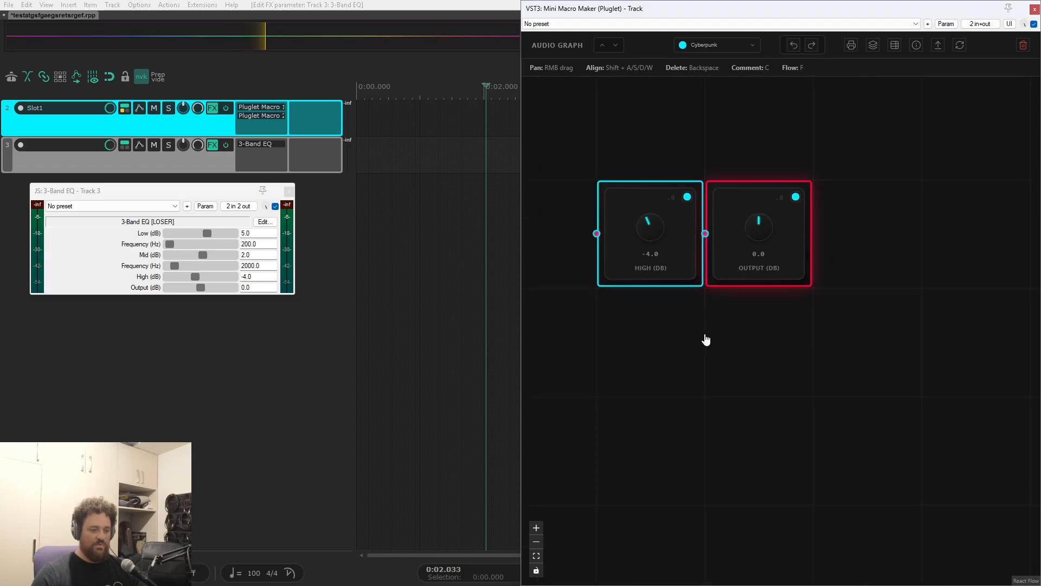
Change the OUTPUT (DB) node's color to the yellow Honey theme, leaving no node selected.
{"action": "left_click", "coordinate": [795, 196]}
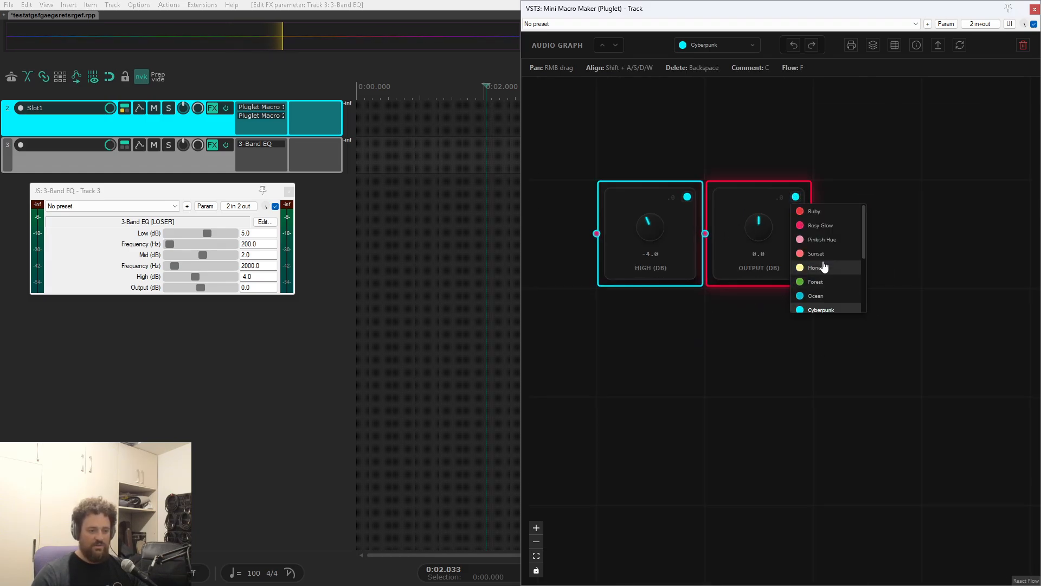
{"action": "left_click", "coordinate": [824, 264]}
{"action": "left_click_drag", "start_coordinate": [871, 147], "coordinate": [591, 320]}
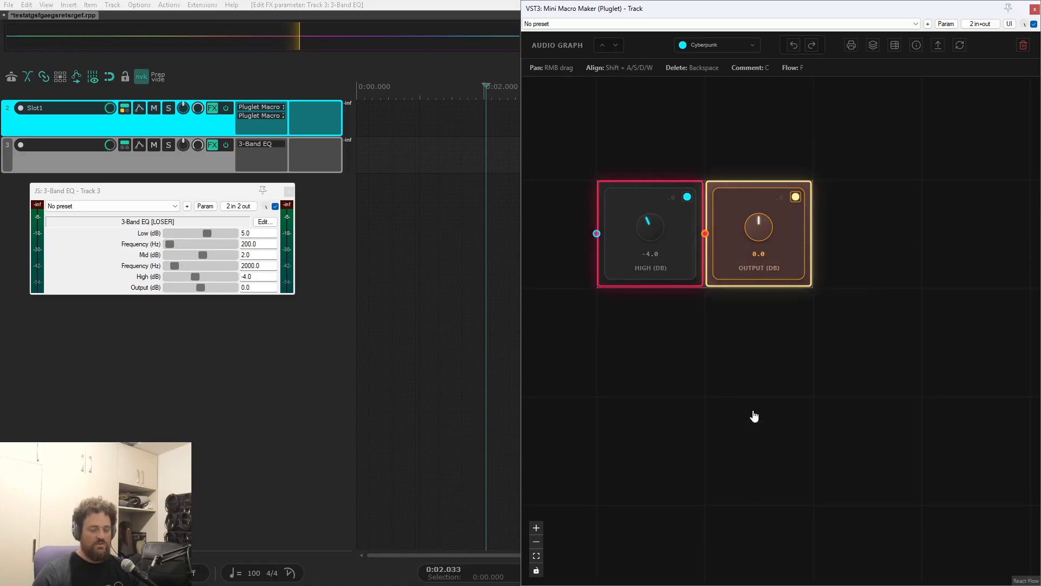
{"action": "left_click", "coordinate": [754, 412]}
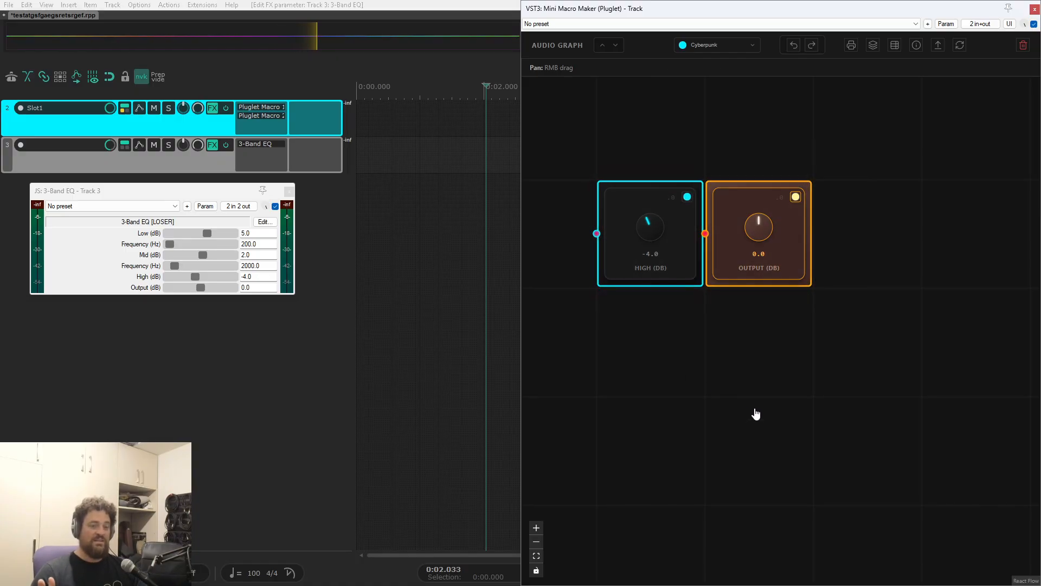
Turn the OUTPUT (DB) node's knob to 19.584 and the HIGH (DB) node's knob to -13.216.
{"action": "left_click_drag", "start_coordinate": [768, 226], "coordinate": [563, 216]}
{"action": "left_click_drag", "start_coordinate": [652, 224], "coordinate": [675, 406]}
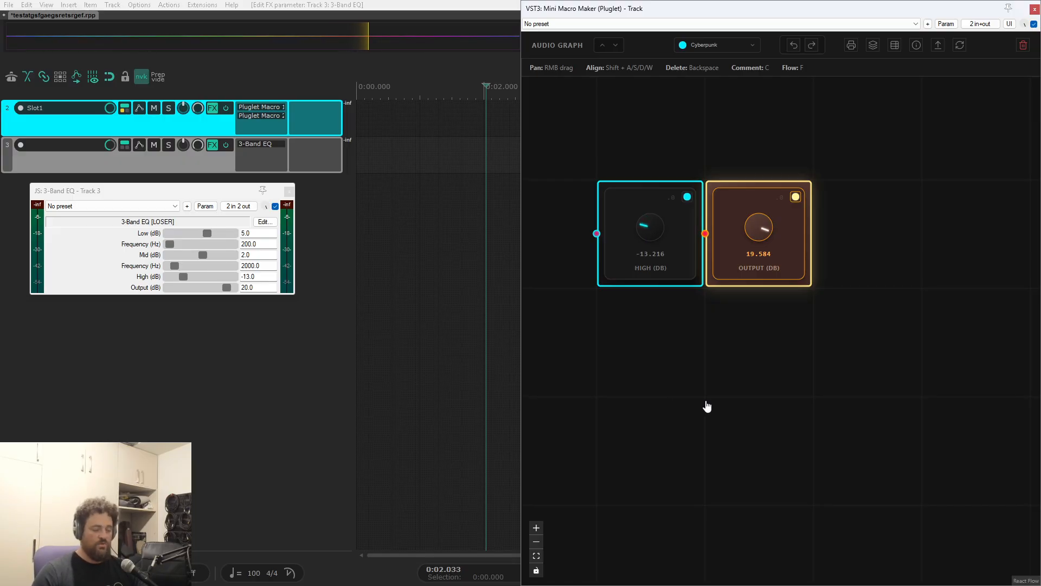
Examine the EQ macro's node chain, selecting its five nodes together and clearing the selection.
{"action": "scroll", "coordinate": [704, 411], "scroll_direction": "down", "scroll_amount": 2}
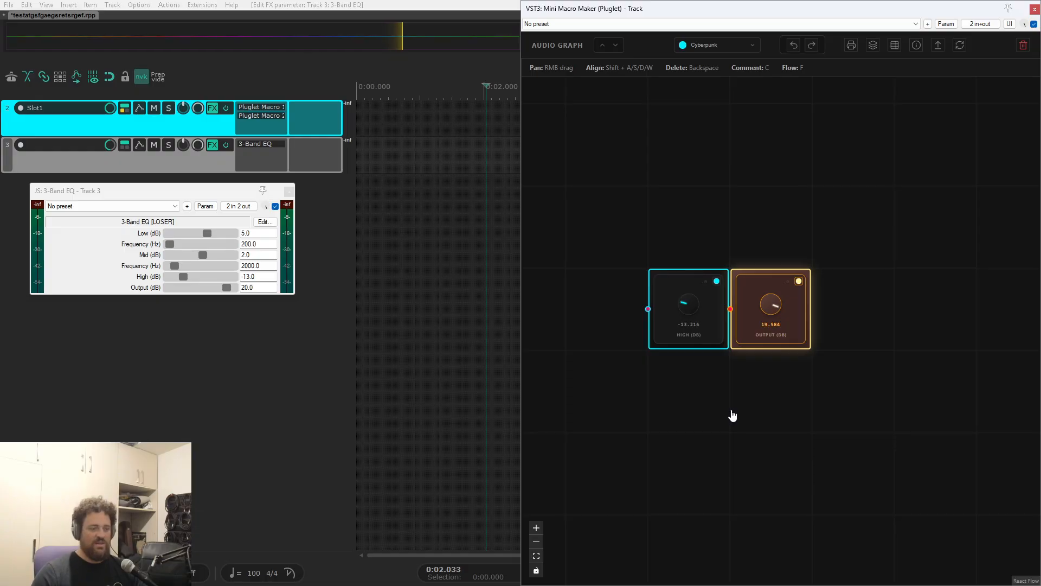
{"action": "scroll", "coordinate": [700, 388], "scroll_direction": "down", "scroll_amount": 4}
{"action": "left_click_drag", "start_coordinate": [657, 262], "coordinate": [689, 428]}
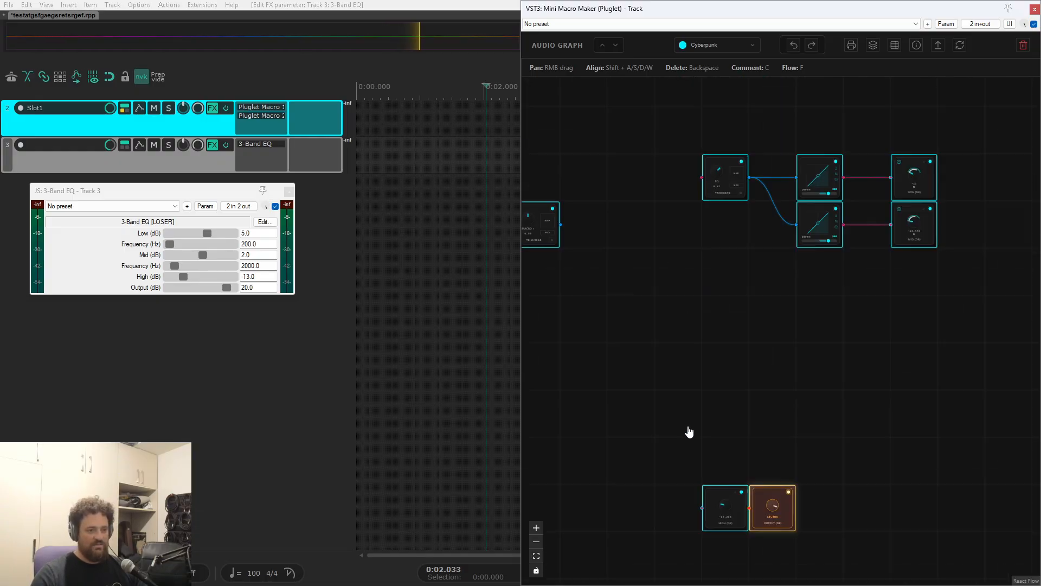
{"action": "left_click_drag", "start_coordinate": [751, 271], "coordinate": [675, 457]}
{"action": "scroll", "coordinate": [703, 453], "scroll_direction": "up", "scroll_amount": 5}
{"action": "mouse_move", "coordinate": [707, 426]}
{"action": "left_mouse_down"}
{"action": "mouse_move", "coordinate": [662, 408]}
{"action": "mouse_move", "coordinate": [699, 415]}
{"action": "left_mouse_up"}
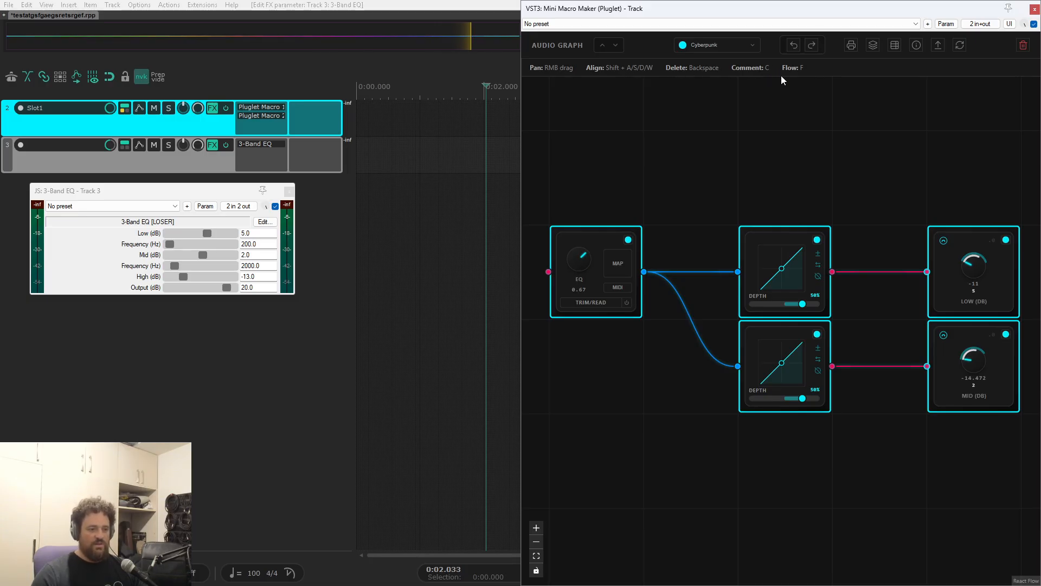
{"action": "left_click_drag", "start_coordinate": [878, 203], "coordinate": [880, 180]}
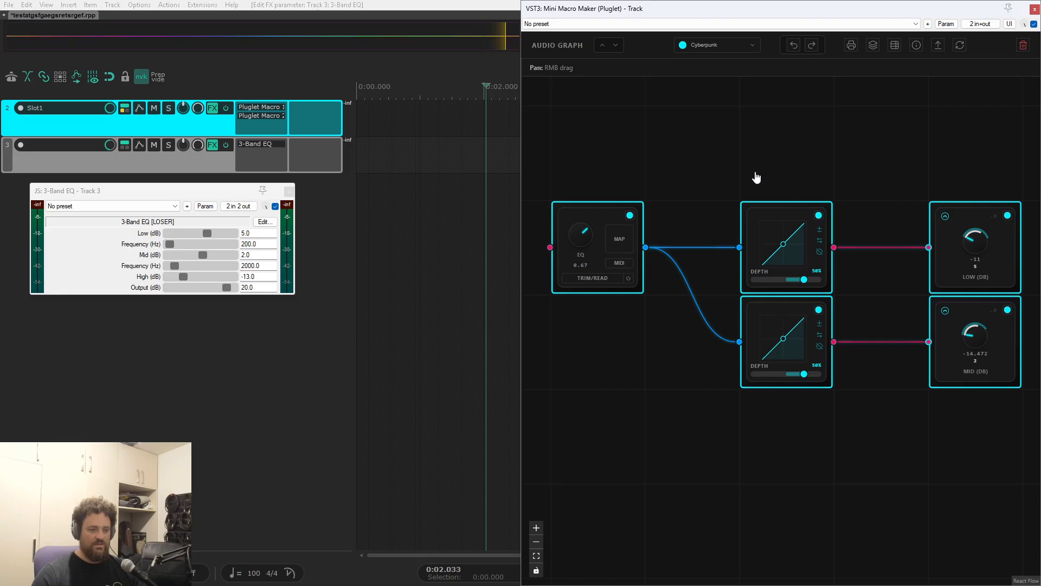
{"action": "left_click_drag", "start_coordinate": [588, 166], "coordinate": [979, 429]}
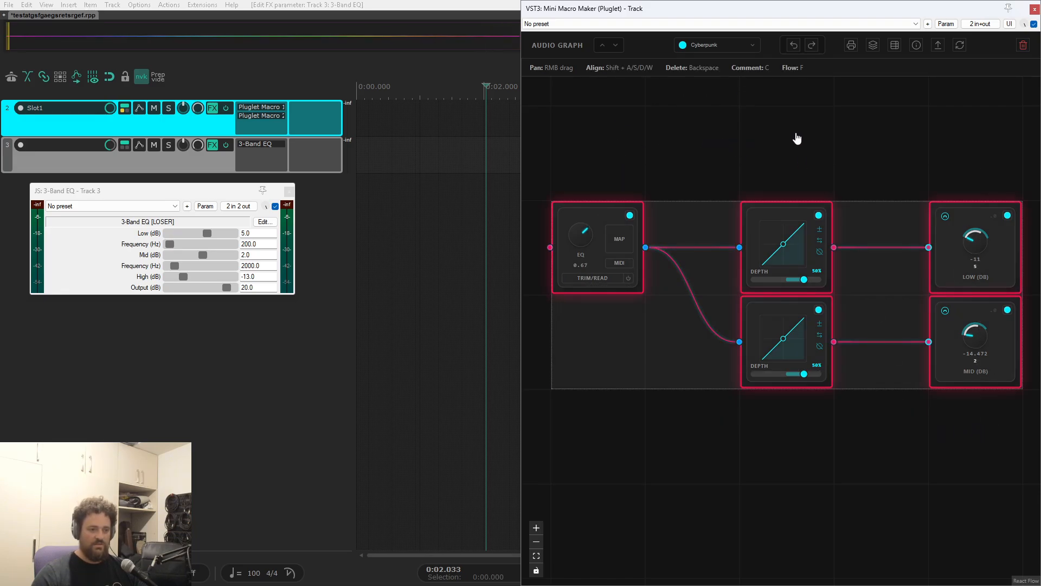
{"action": "left_click", "coordinate": [846, 421]}
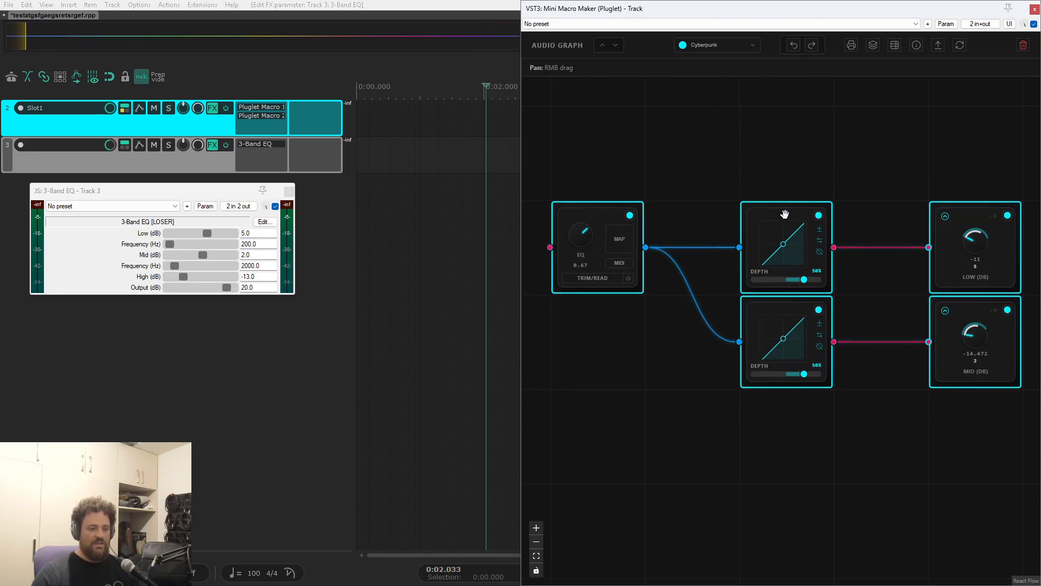
Move both curve nodes directly against the EQ macro's column and the LOW (DB) and MID (DB) nodes directly against the curve nodes.
{"action": "left_click_drag", "start_coordinate": [784, 214], "coordinate": [721, 218]}
{"action": "left_click_drag", "start_coordinate": [783, 323], "coordinate": [688, 322]}
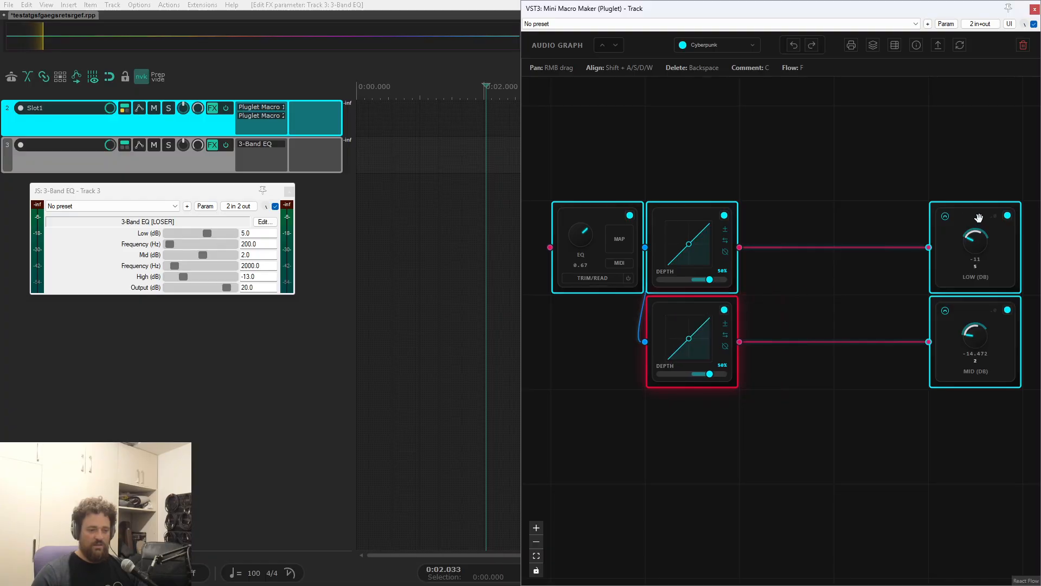
{"action": "left_click_drag", "start_coordinate": [976, 217], "coordinate": [787, 217]}
{"action": "left_click_drag", "start_coordinate": [949, 312], "coordinate": [760, 311]}
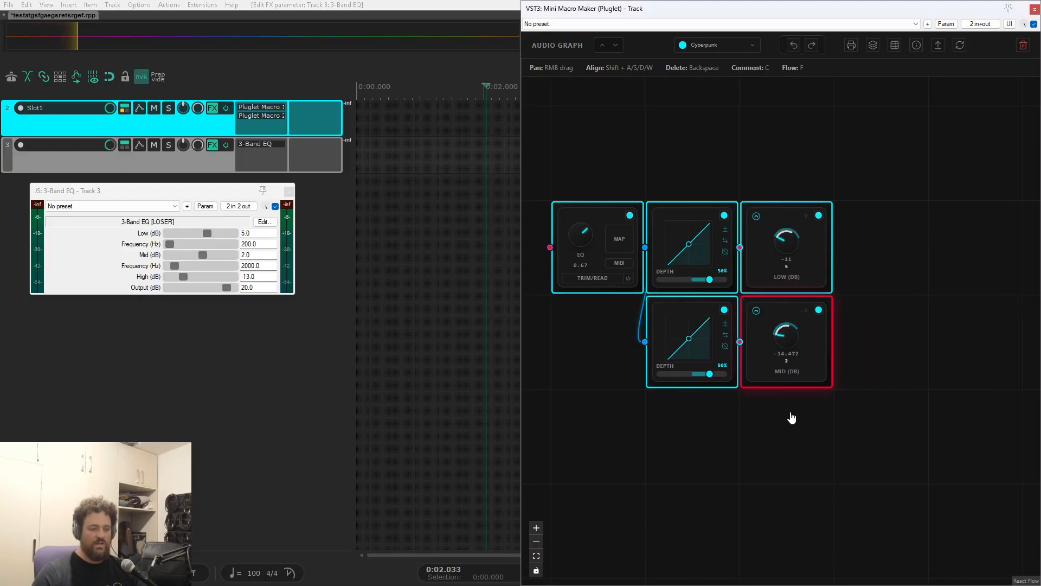
{"action": "left_click", "coordinate": [727, 464]}
{"action": "scroll", "coordinate": [725, 462], "scroll_direction": "up", "scroll_amount": 3}
{"action": "scroll", "coordinate": [733, 480], "scroll_direction": "down", "scroll_amount": 3}
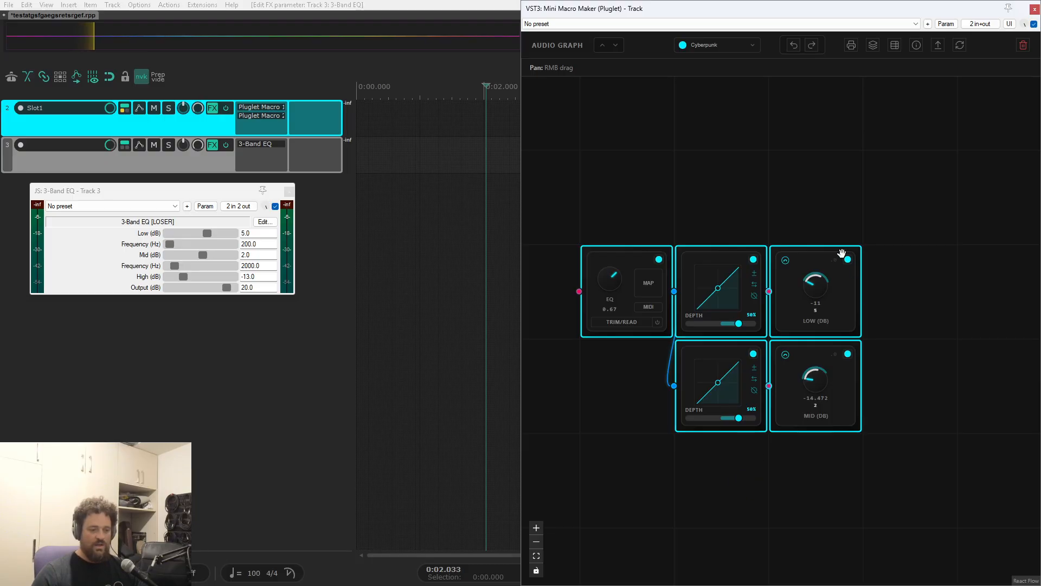
Space out the upper row by moving the LOW (DB) node and its curve node farther from the EQ macro.
{"action": "left_click_drag", "start_coordinate": [841, 253], "coordinate": [1031, 253]}
{"action": "left_click_drag", "start_coordinate": [712, 259], "coordinate": [798, 257]}
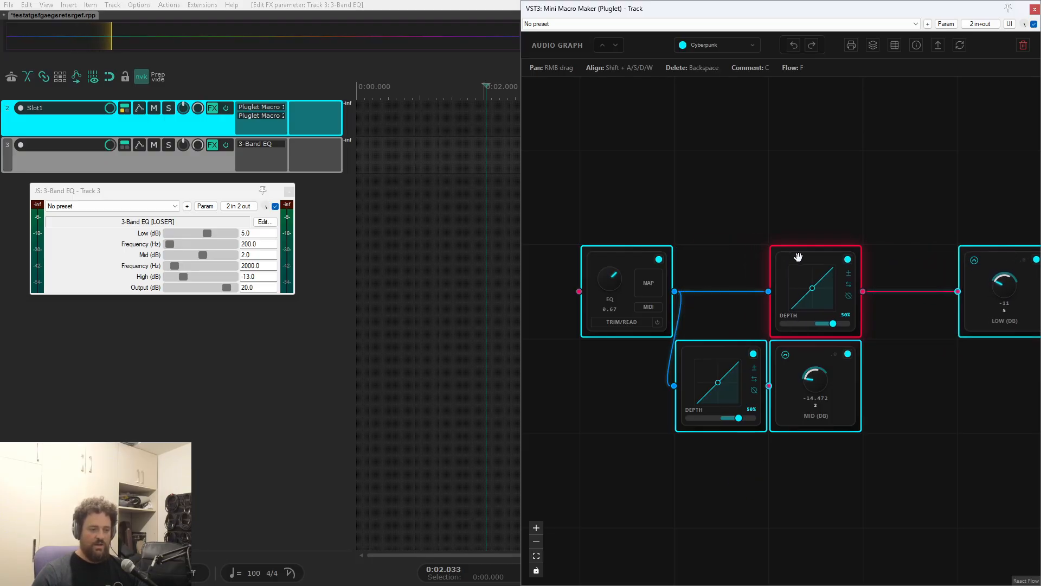
{"action": "left_click_drag", "start_coordinate": [897, 398], "coordinate": [839, 352]}
Show the signal flow of the upper curve node, then select the EQ macro and the lower curve node to compare their flow.
{"action": "key", "text": "f"}
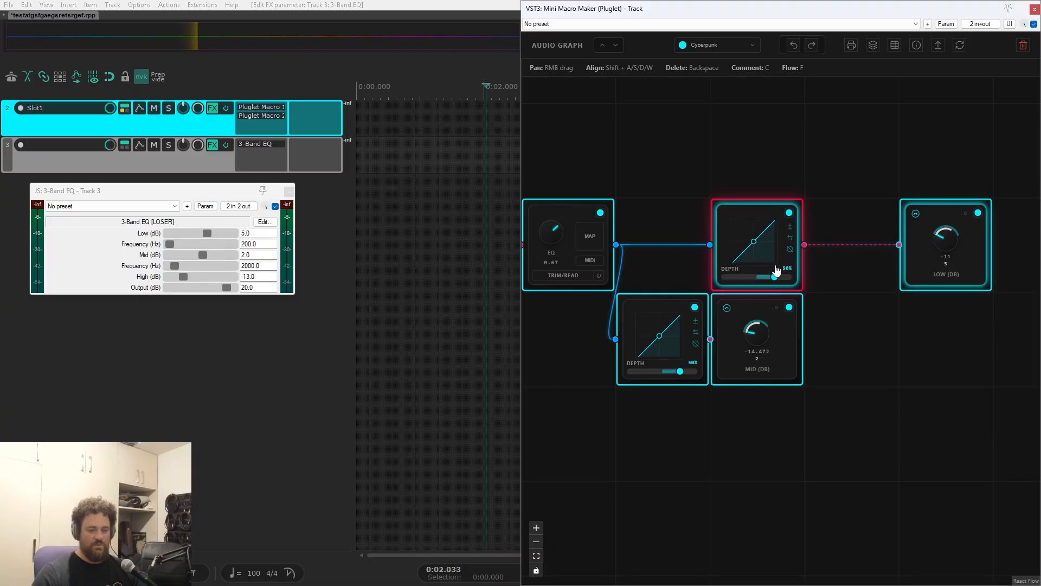
{"action": "left_click", "coordinate": [565, 214]}
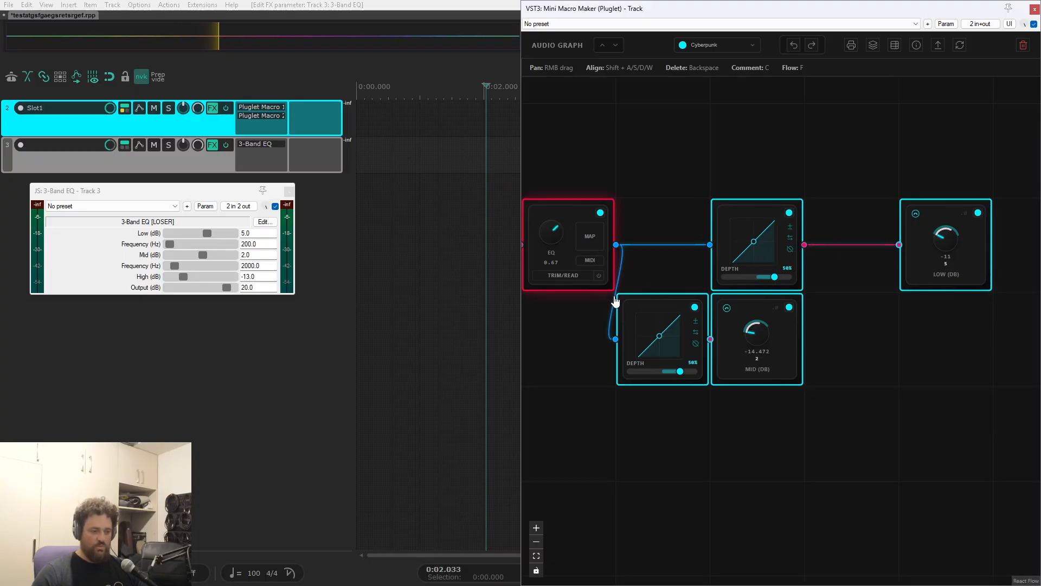
{"action": "left_click", "coordinate": [643, 288]}
{"action": "left_click", "coordinate": [653, 307]}
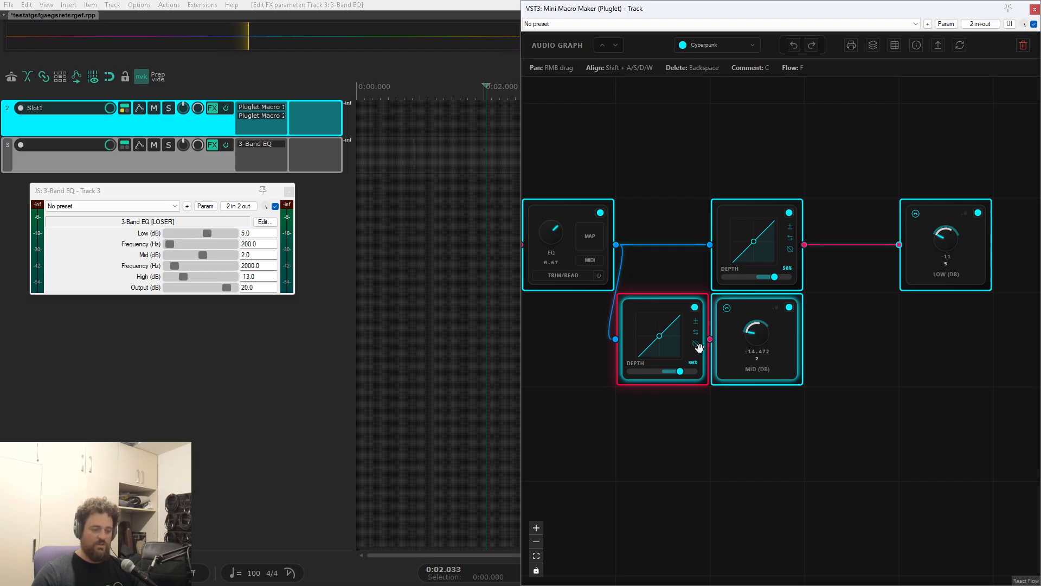
Switch the nodes' connection ports to sit inside the node frames and clear the selection.
{"action": "left_click", "coordinate": [938, 46]}
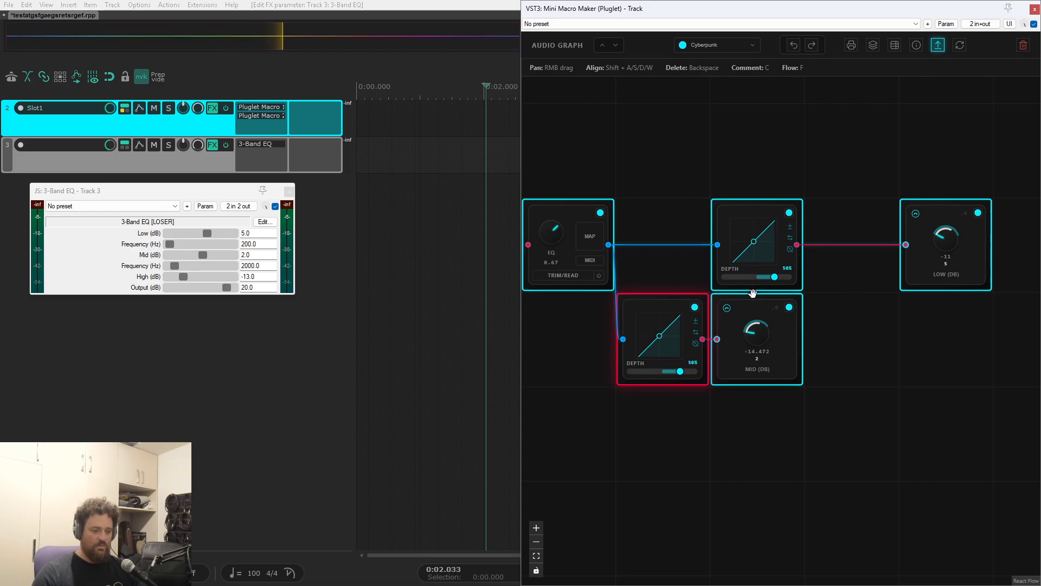
{"action": "left_click", "coordinate": [688, 426]}
{"action": "scroll", "coordinate": [713, 402], "scroll_direction": "up", "scroll_amount": 2}
{"action": "scroll", "coordinate": [713, 402], "scroll_direction": "down", "scroll_amount": 2}
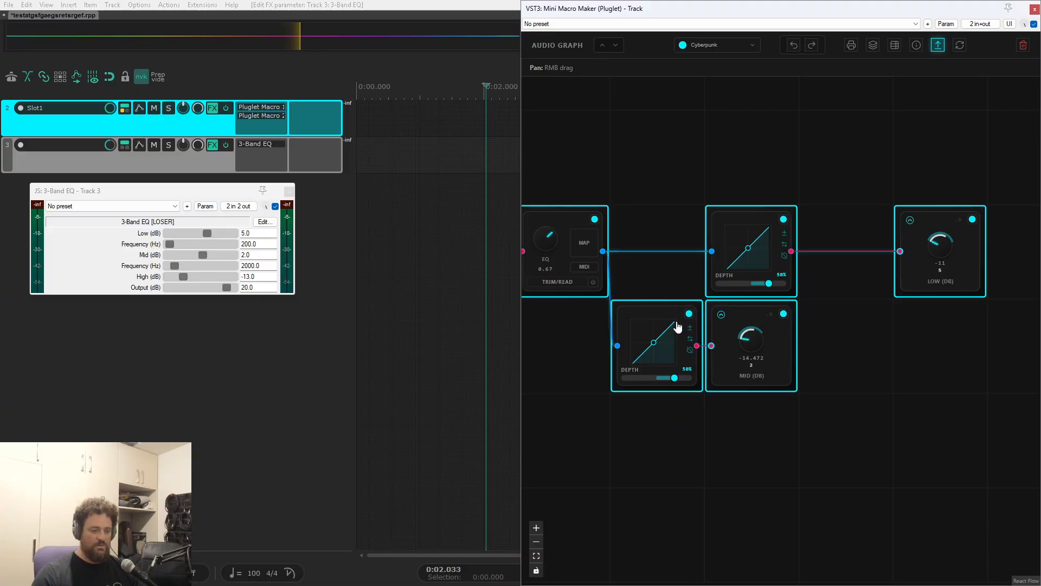
Select the lower curve node and the EQ macro in turn to compare their signal flow with the ports inside the frames.
{"action": "left_click", "coordinate": [637, 310]}
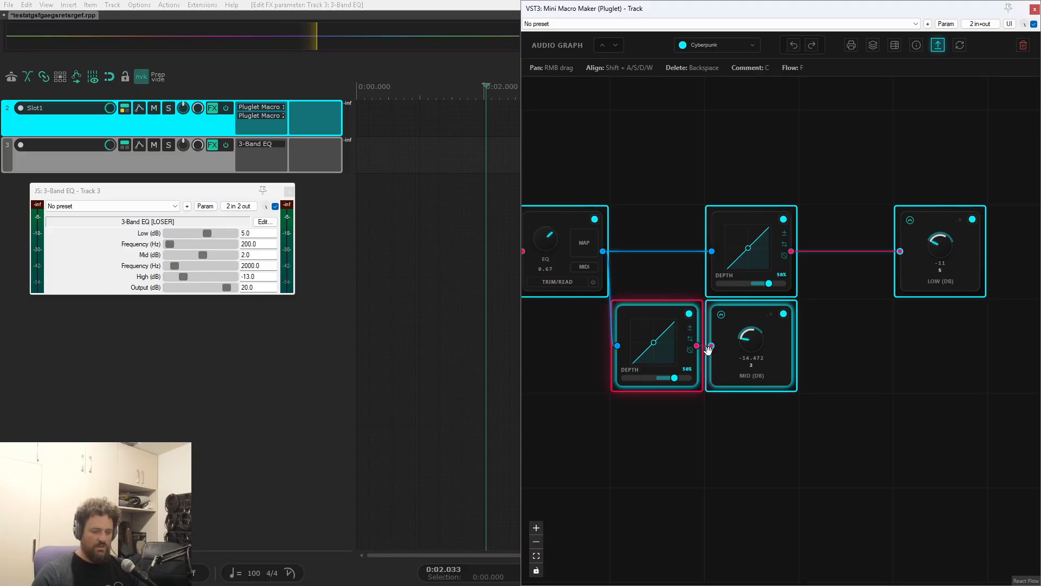
{"action": "scroll", "coordinate": [709, 358], "scroll_direction": "up", "scroll_amount": 3}
{"action": "scroll", "coordinate": [711, 397], "scroll_direction": "down", "scroll_amount": 2}
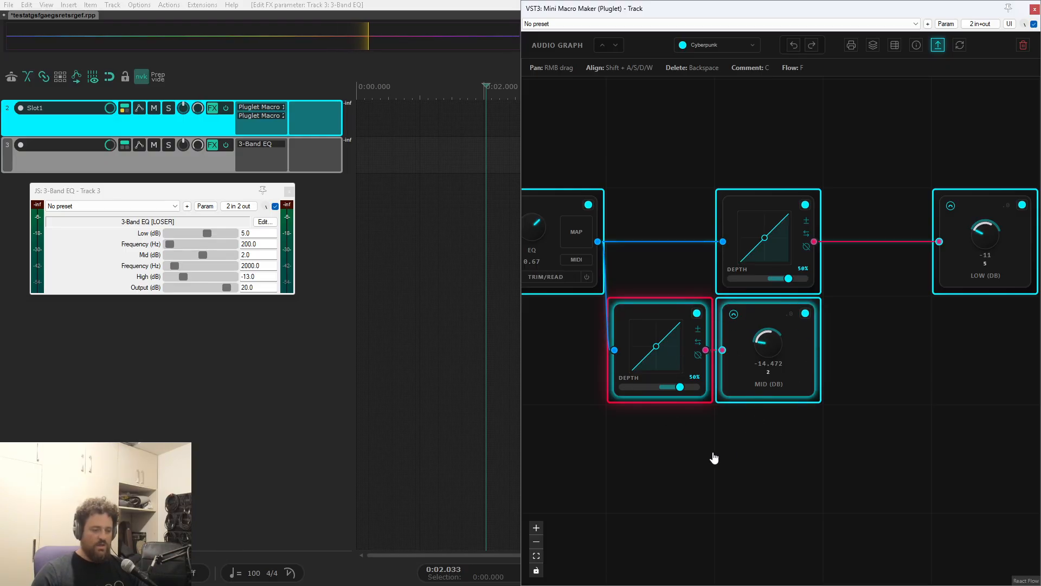
{"action": "left_click_drag", "start_coordinate": [711, 455], "coordinate": [785, 455]}
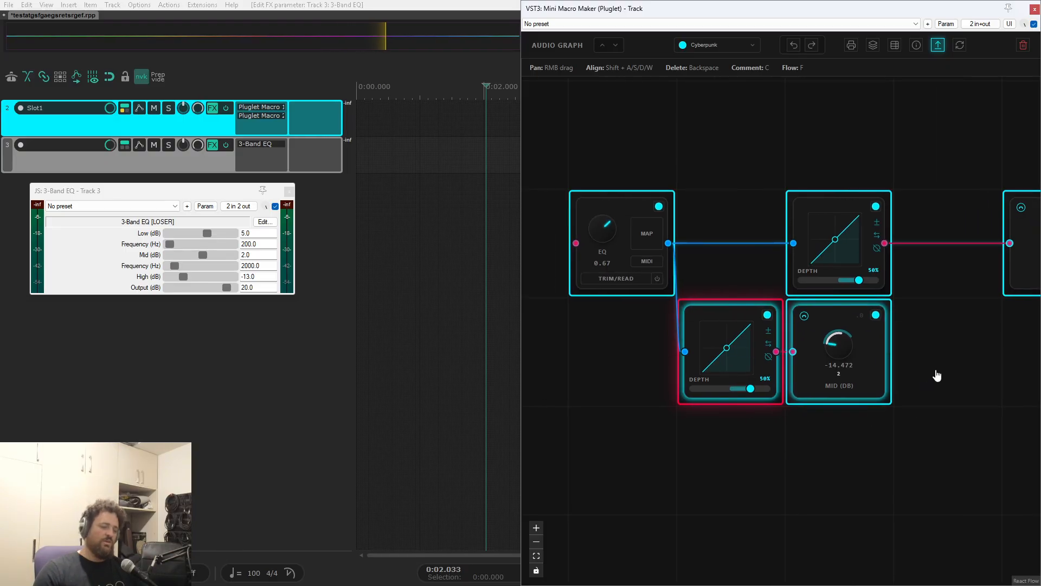
{"action": "scroll", "coordinate": [900, 371], "scroll_direction": "down", "scroll_amount": 2}
{"action": "left_click", "coordinate": [653, 243]}
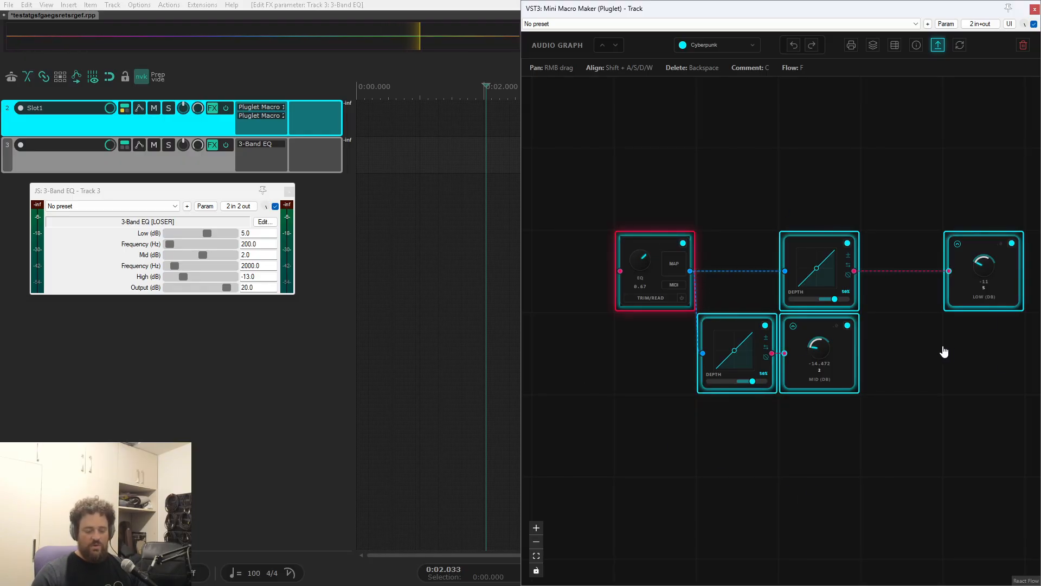
Move the upper curve node directly against the EQ macro and the LOW (DB) node directly against that curve node, and clear the selection.
{"action": "left_click_drag", "start_coordinate": [824, 239], "coordinate": [741, 238]}
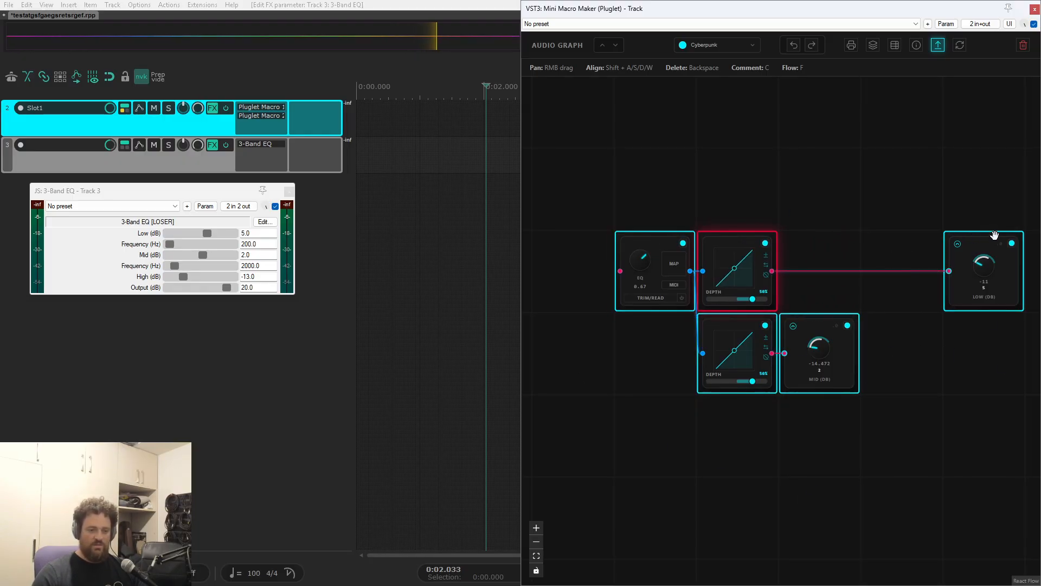
{"action": "left_click_drag", "start_coordinate": [994, 234], "coordinate": [829, 234]}
{"action": "left_click", "coordinate": [872, 333]}
{"action": "scroll", "coordinate": [871, 332], "scroll_direction": "up", "scroll_amount": 1}
{"action": "scroll", "coordinate": [894, 282], "scroll_direction": "down", "scroll_amount": 2}
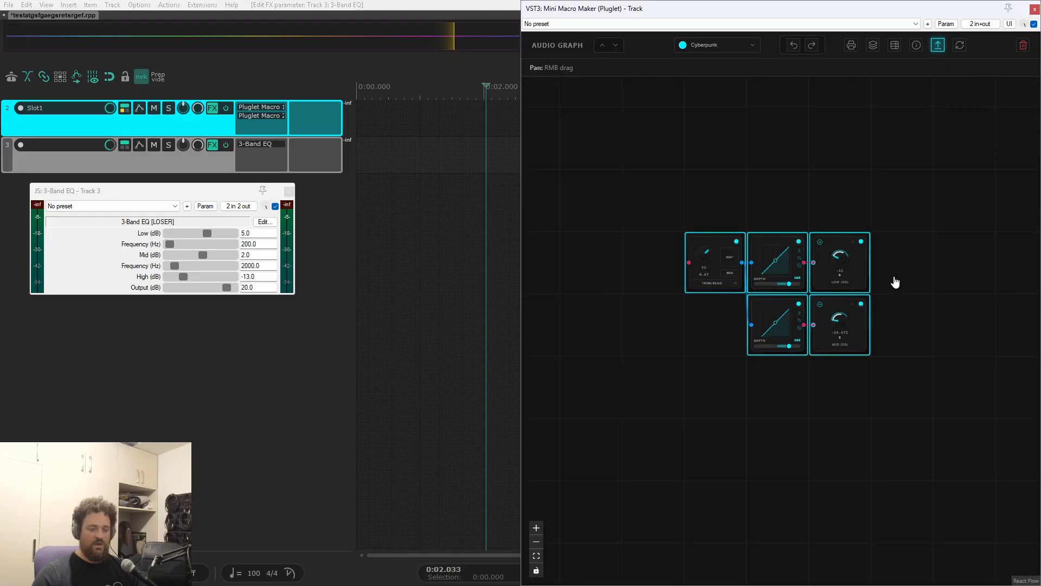
{"action": "scroll", "coordinate": [895, 282], "scroll_direction": "up", "scroll_amount": 1}
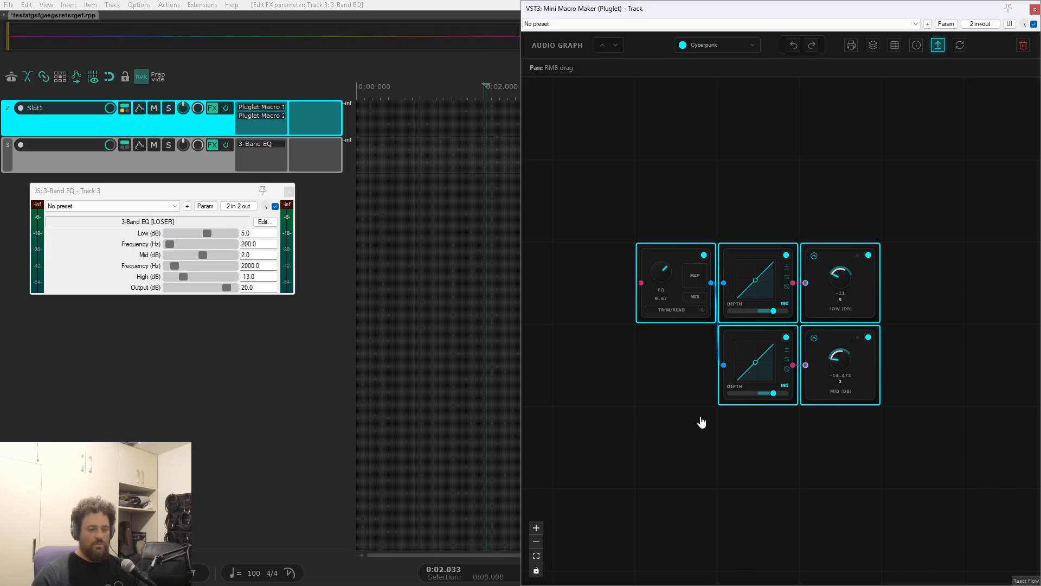
{"action": "scroll", "coordinate": [663, 391], "scroll_direction": "up", "scroll_amount": 2}
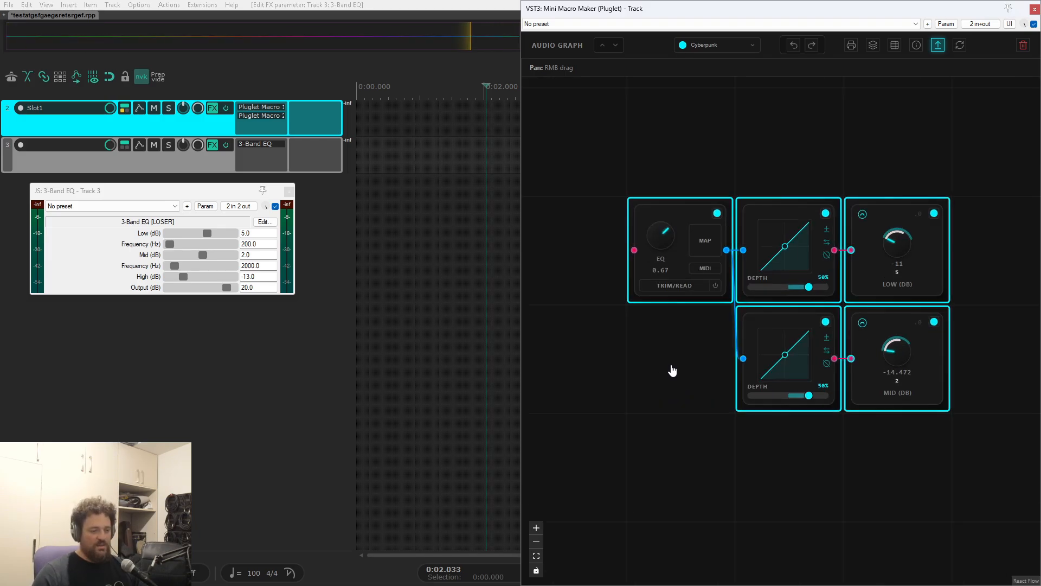